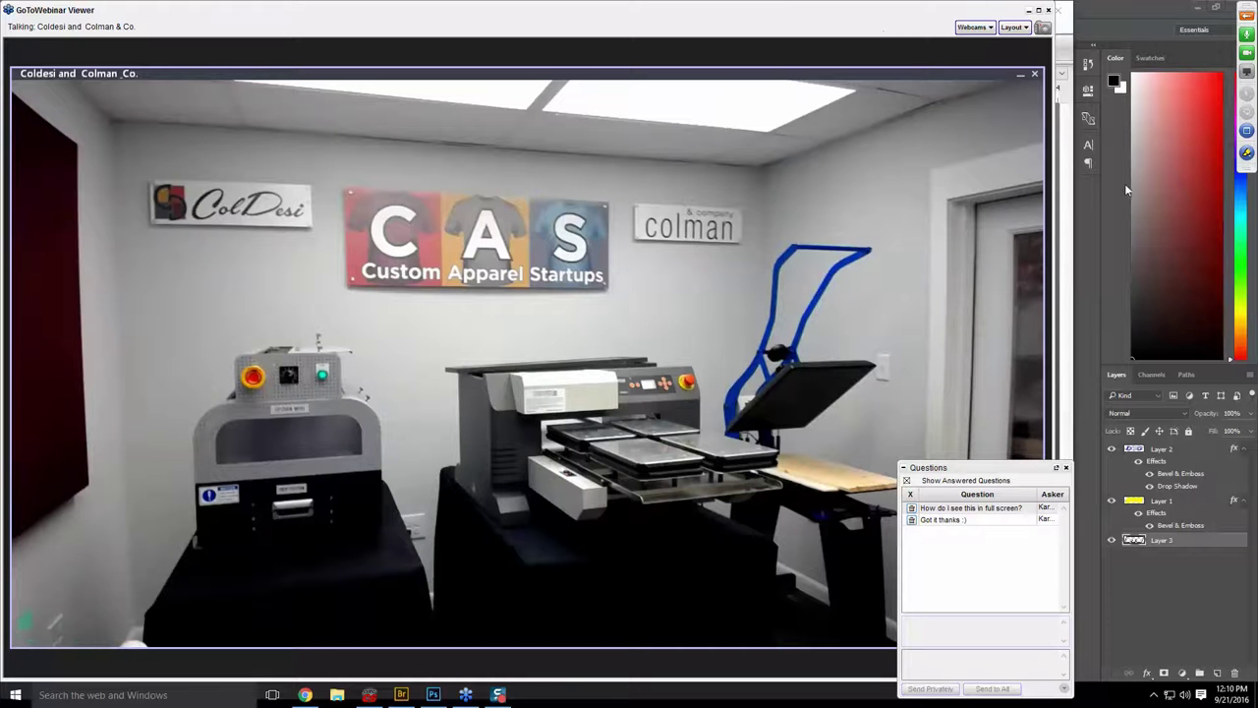
Switch the webinar from webcam to screen sharing and bring up Photoshop with the DTG logo unobstructed by the Questions window.
{"action": "left_click", "coordinate": [1247, 56]}
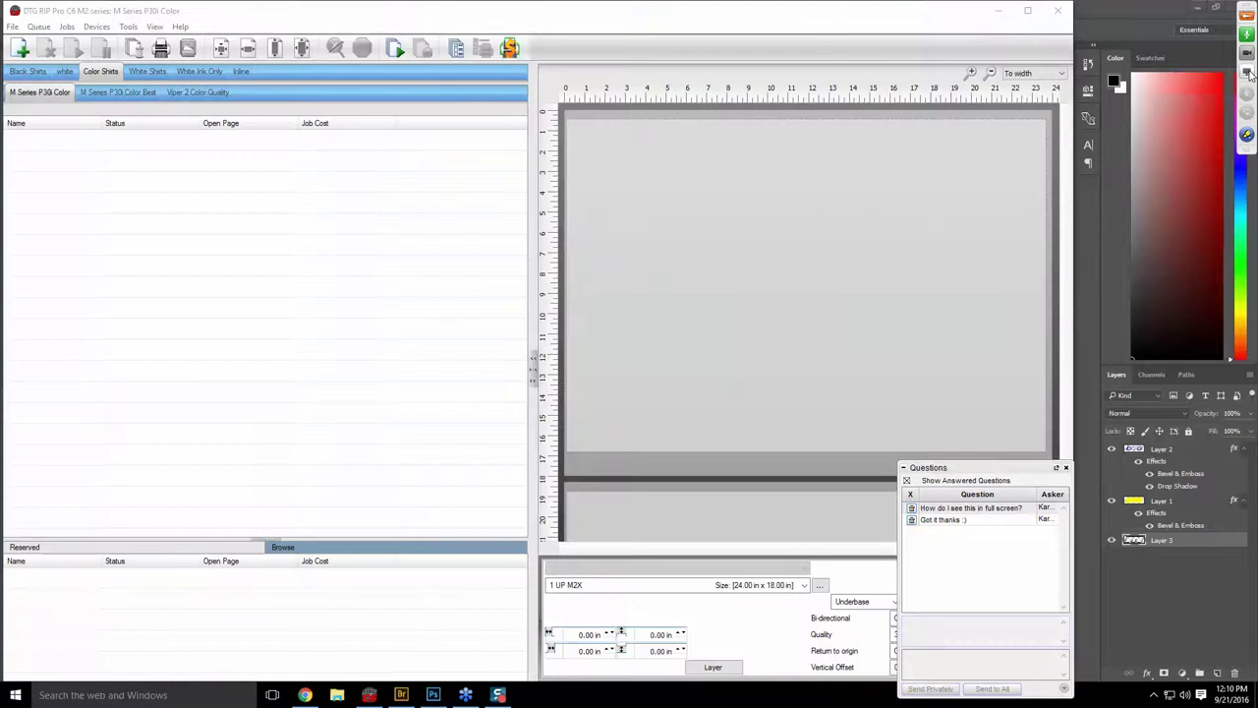
{"action": "left_click", "coordinate": [1248, 73]}
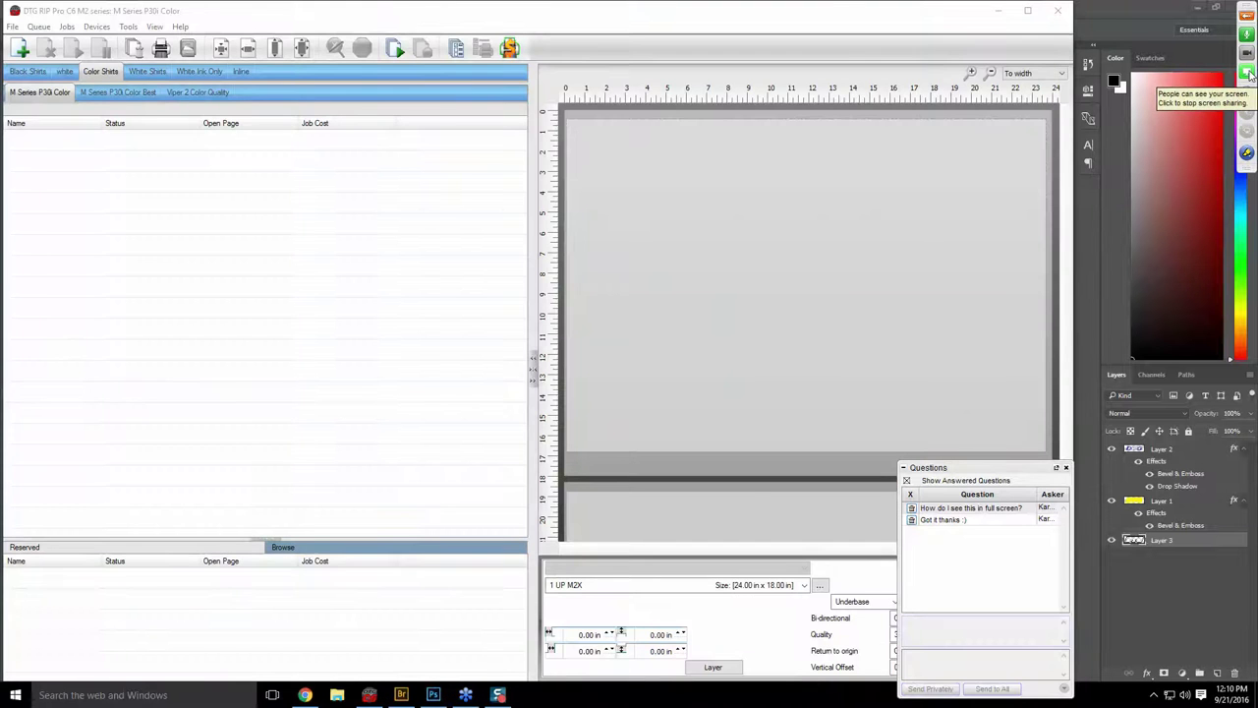
{"action": "left_click", "coordinate": [1099, 7]}
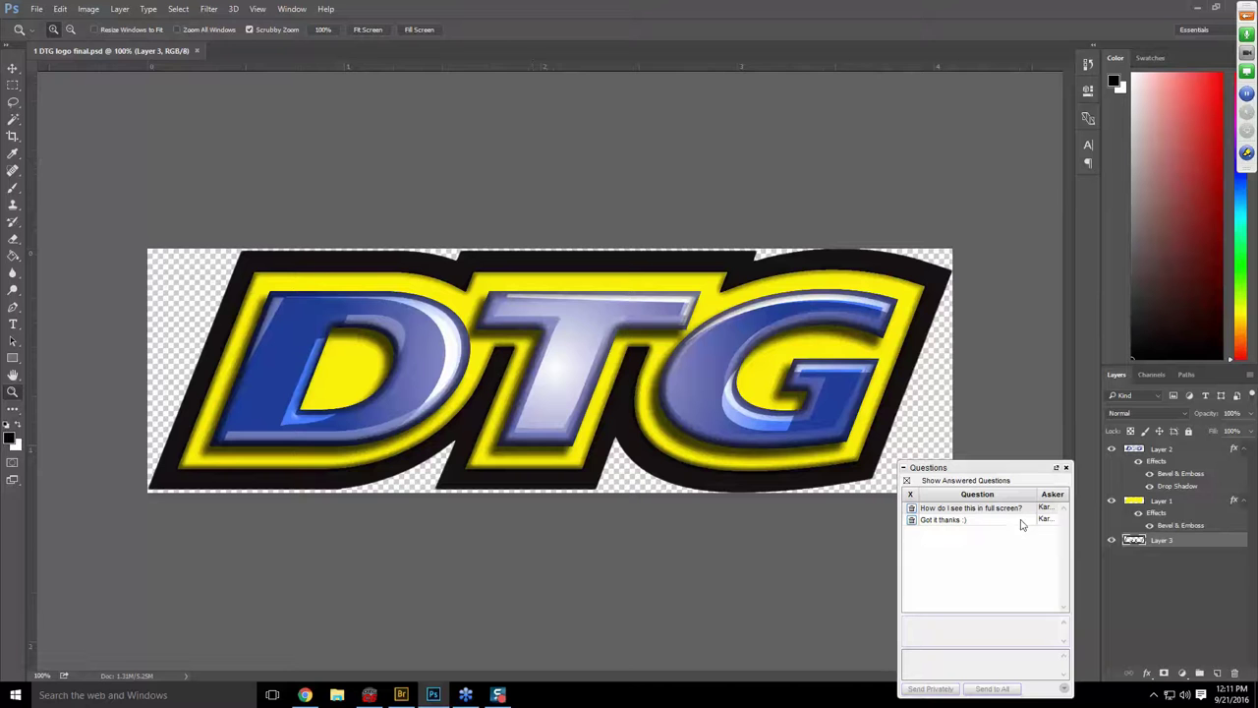
{"action": "left_click_drag", "start_coordinate": [1020, 471], "coordinate": [1044, 671]}
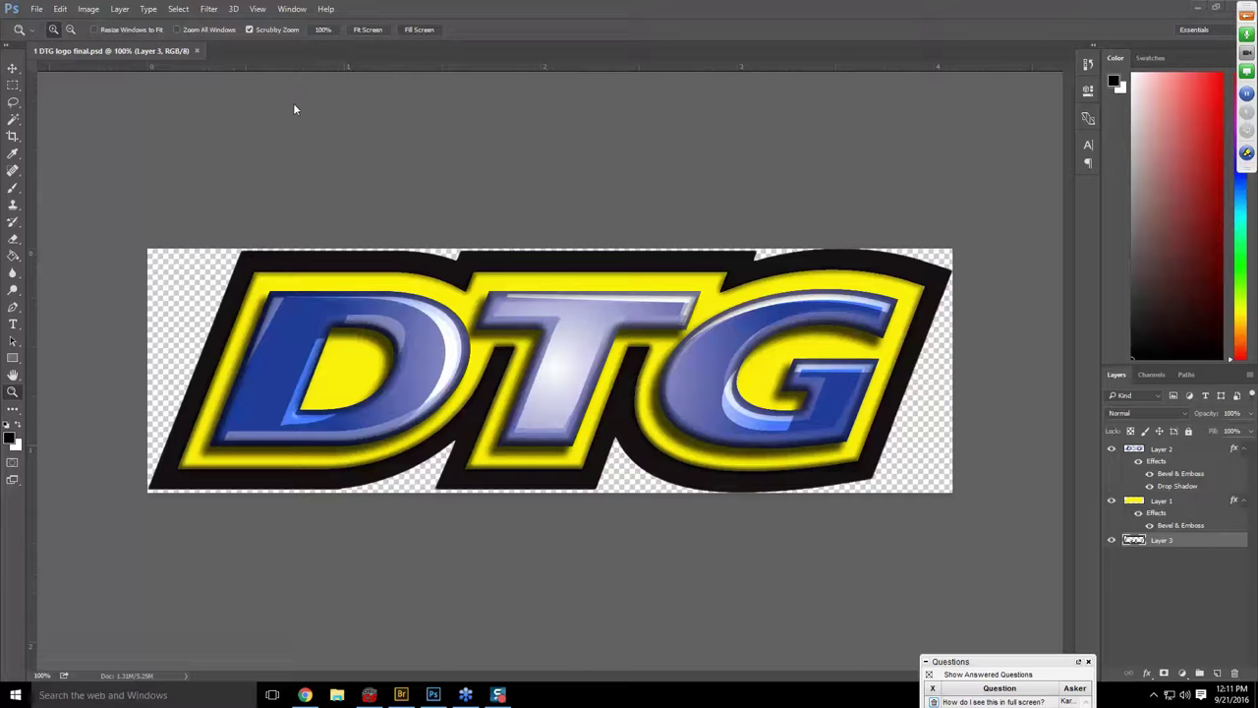
Create a new transparent document 23.5 inches wide and 10.5 inches high at 300 pixels/inch.
{"action": "left_click", "coordinate": [34, 9]}
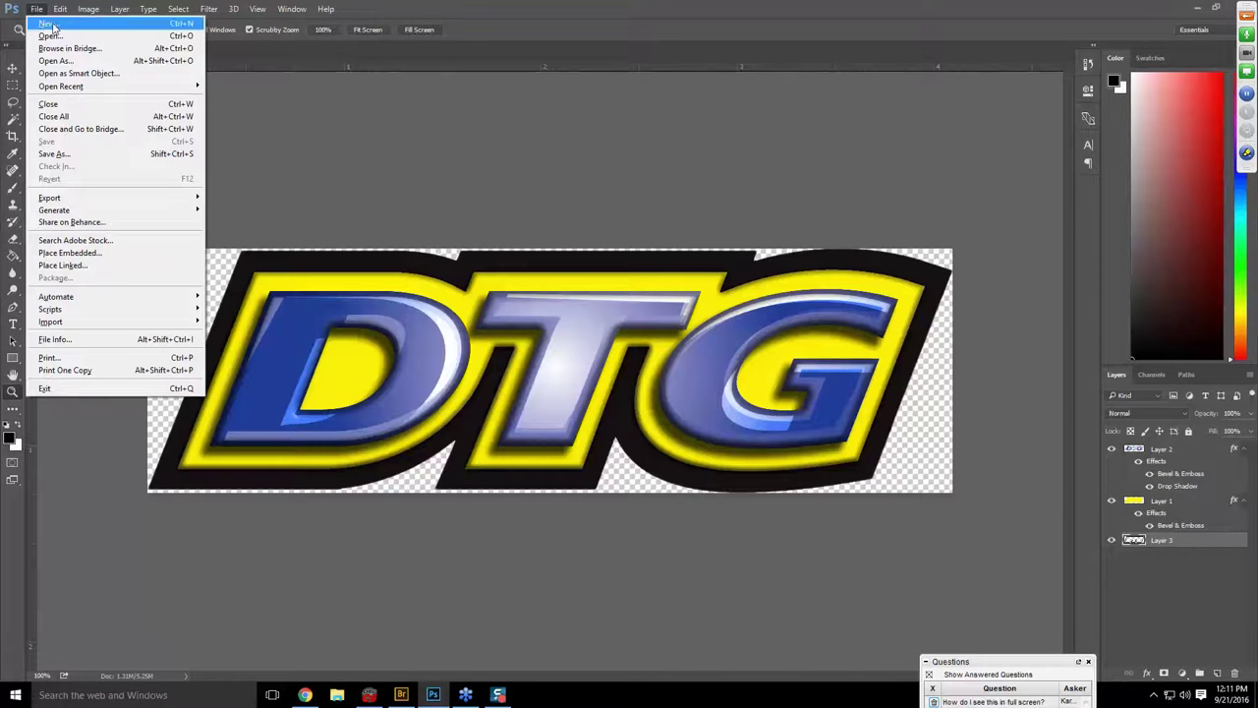
{"action": "left_click", "coordinate": [54, 24]}
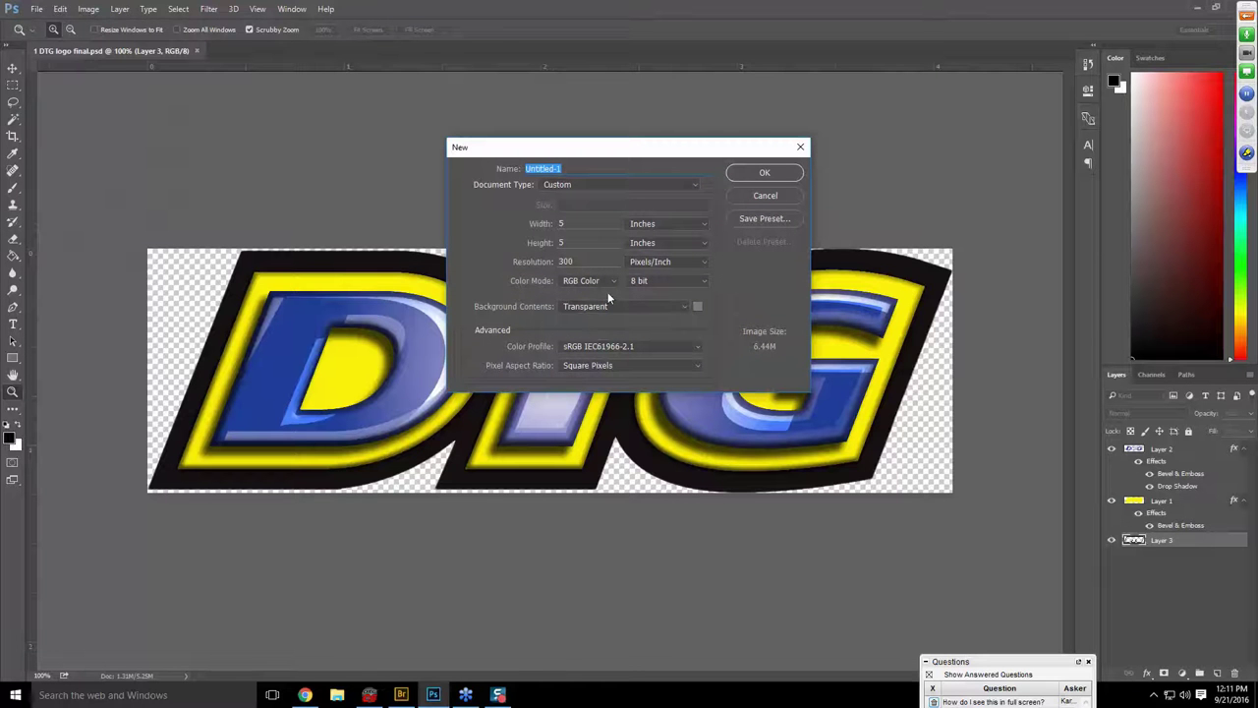
{"action": "left_click", "coordinate": [568, 224]}
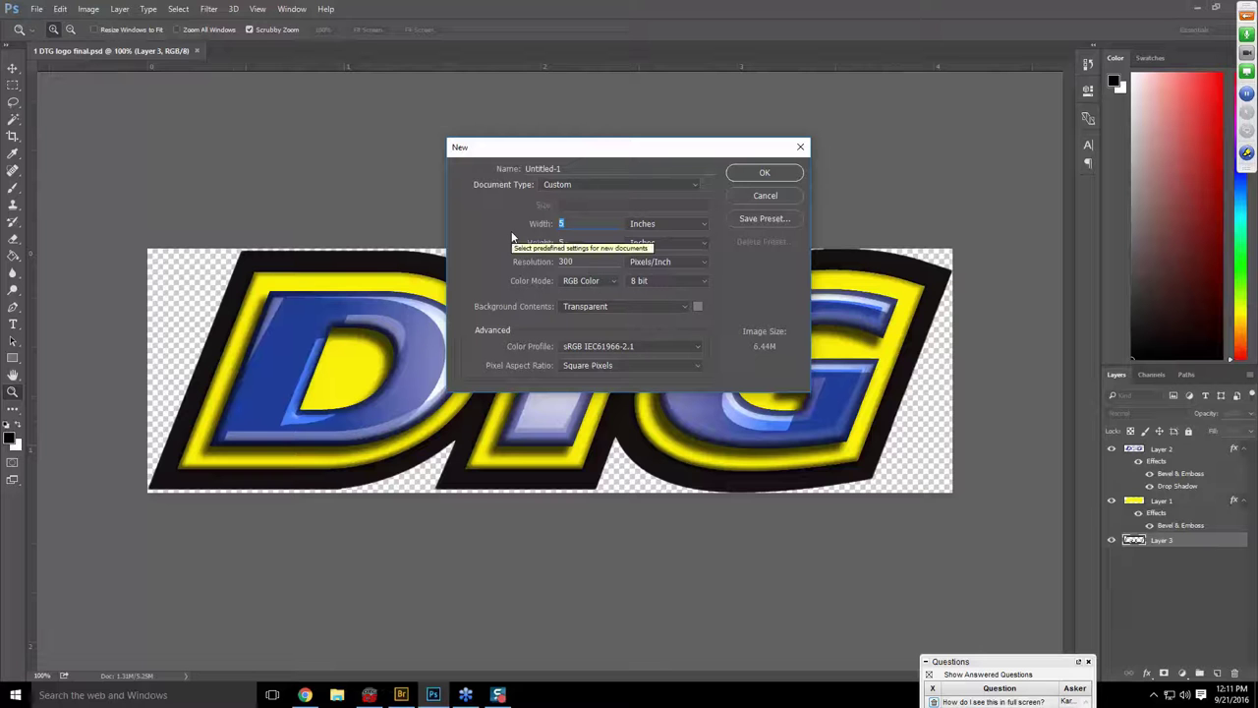
{"action": "type", "text": "23."}
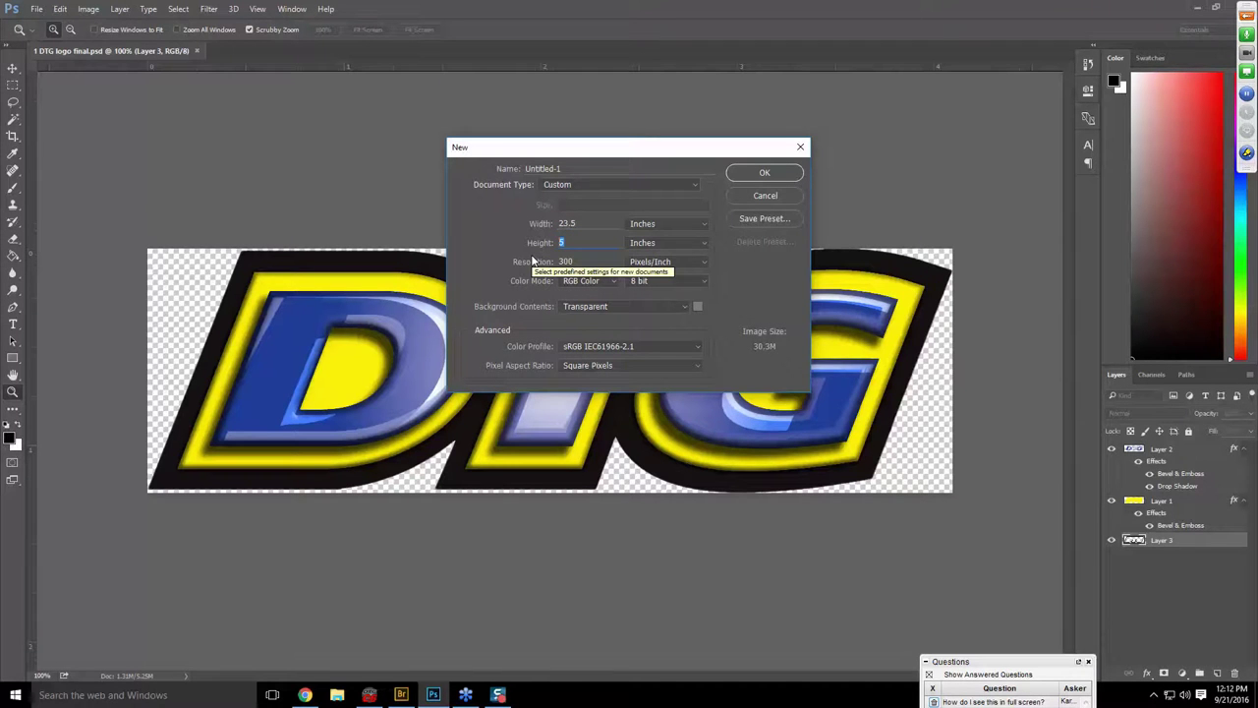
{"action": "type", "text": "10."}
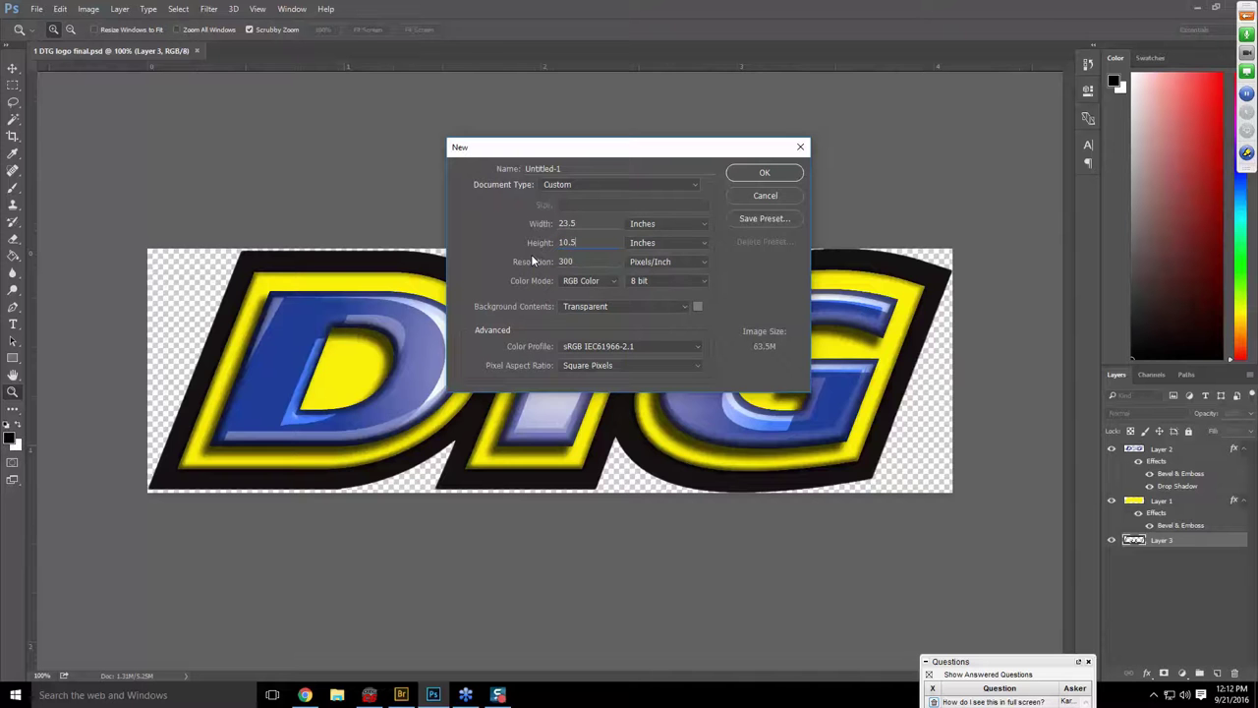
{"action": "key", "text": "Return"}
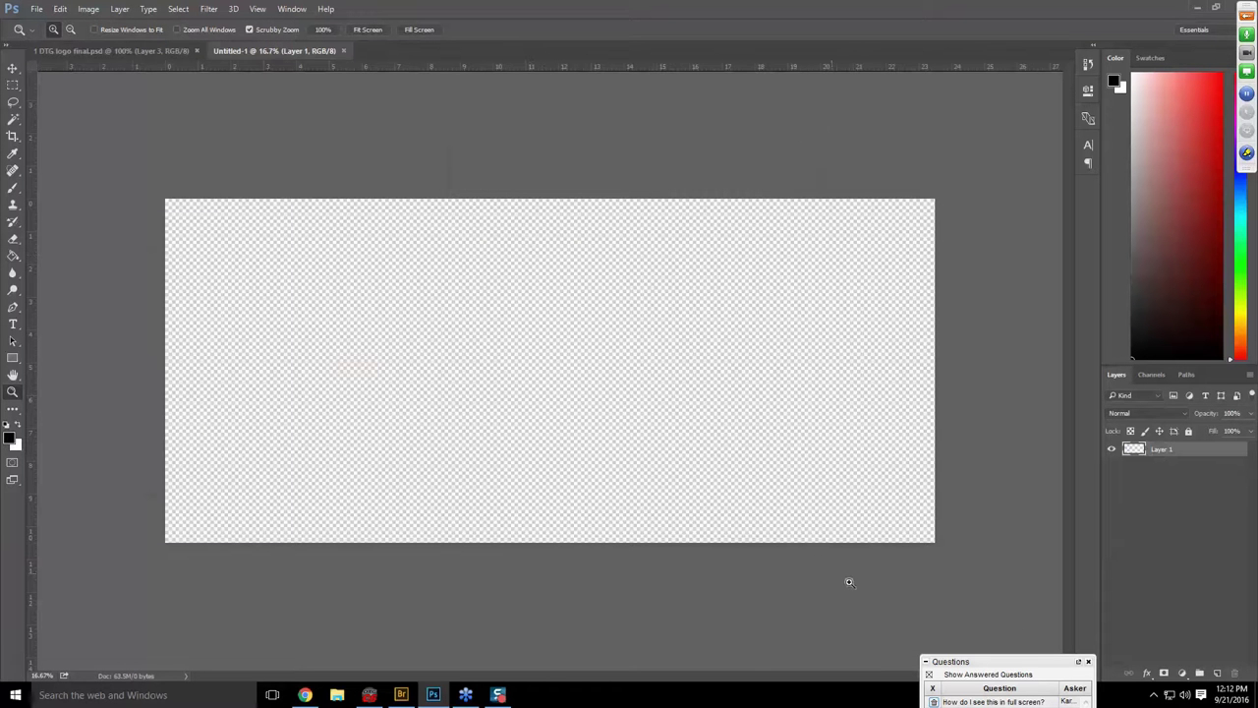
Bring the webinar Questions window fully into view and clear both listed questions.
{"action": "left_click", "coordinate": [1044, 668]}
{"action": "left_click_drag", "start_coordinate": [1044, 668], "coordinate": [1088, 566]}
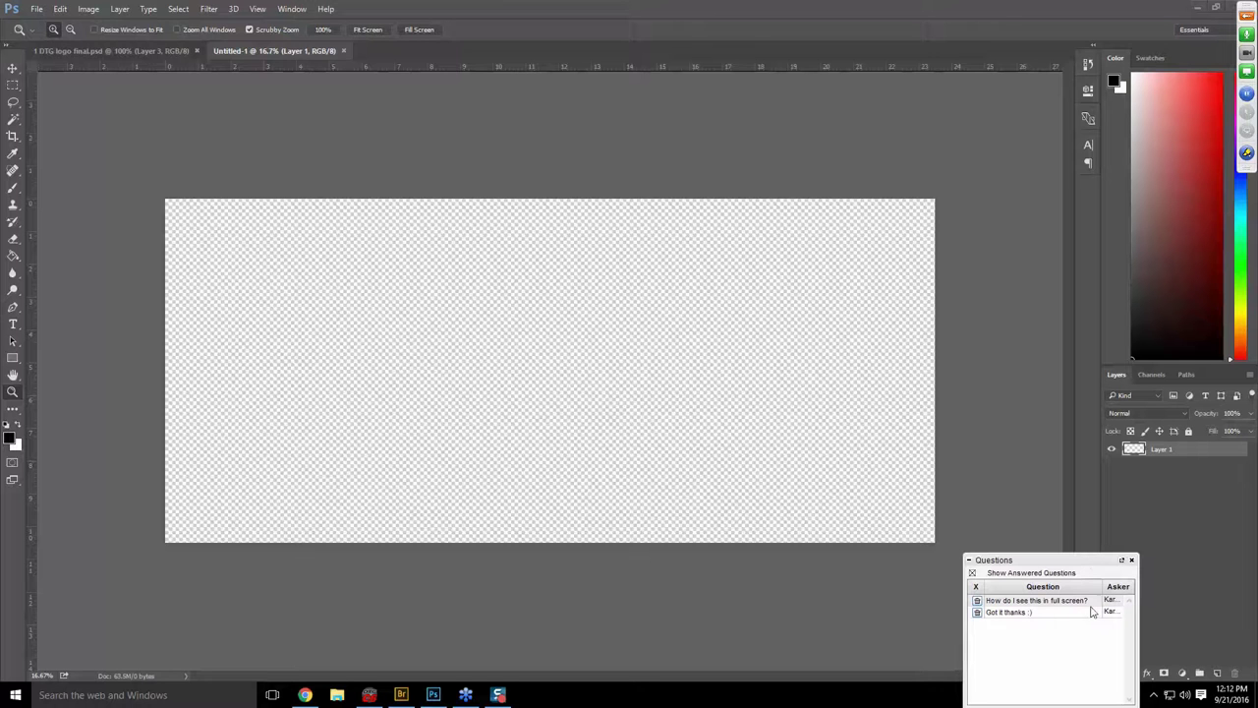
{"action": "left_click", "coordinate": [980, 601]}
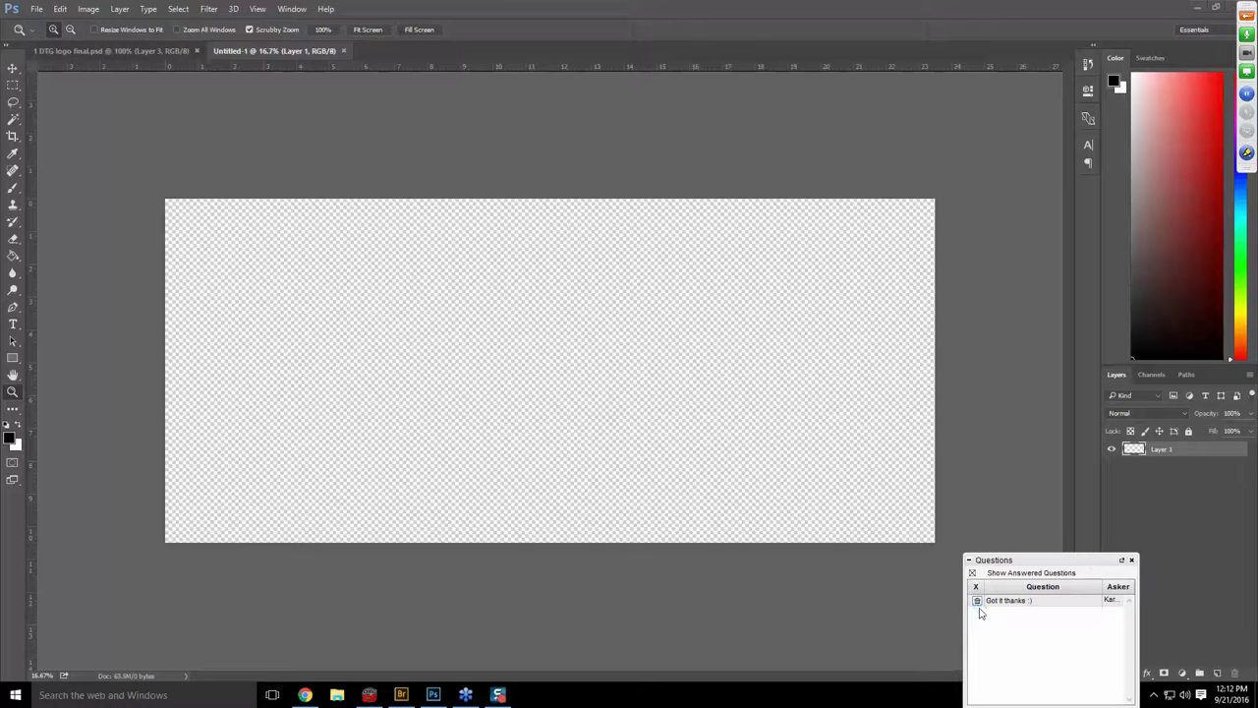
{"action": "left_click", "coordinate": [980, 601]}
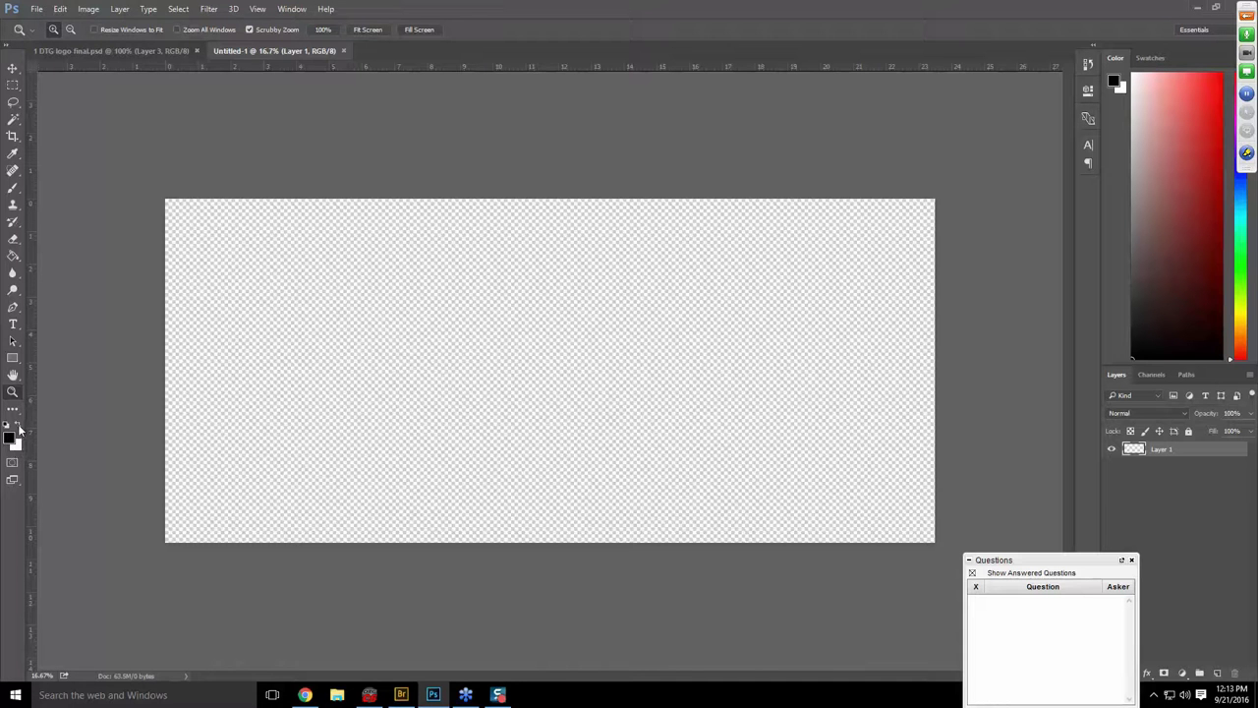
Make white the foreground color and fill the entire blank layer with the Paint Bucket.
{"action": "left_click", "coordinate": [18, 429]}
{"action": "left_click", "coordinate": [15, 258]}
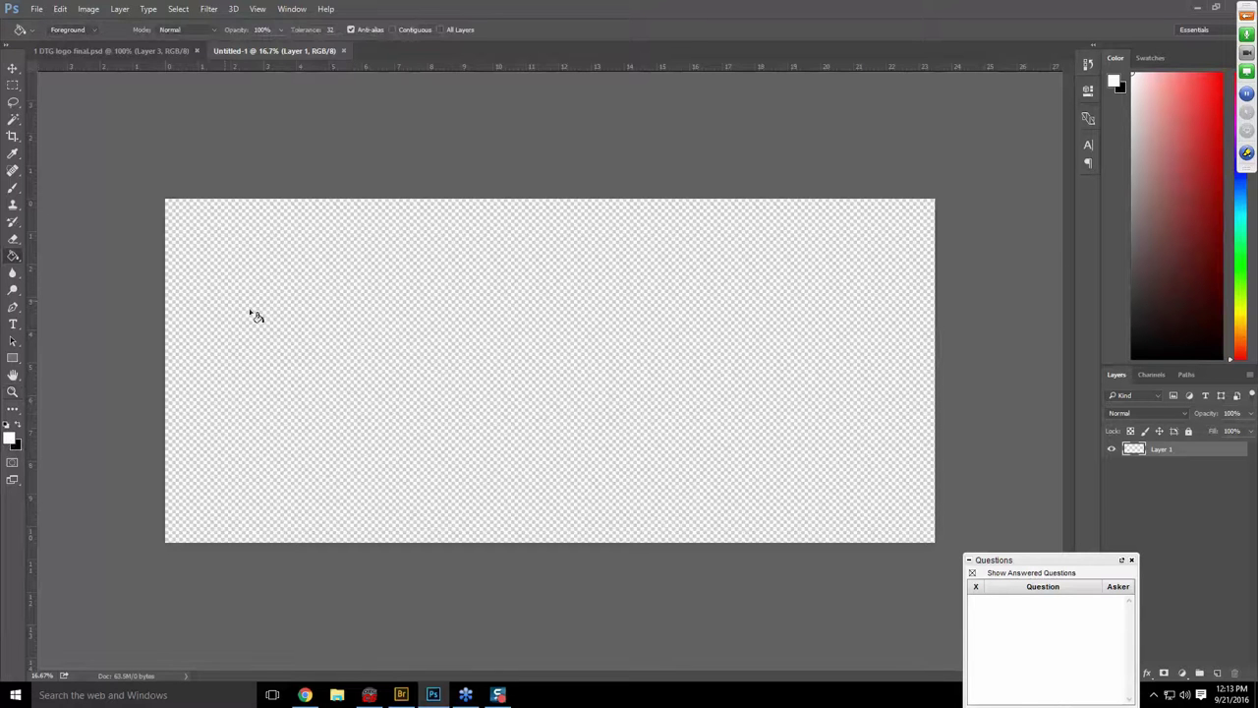
{"action": "left_click", "coordinate": [584, 420]}
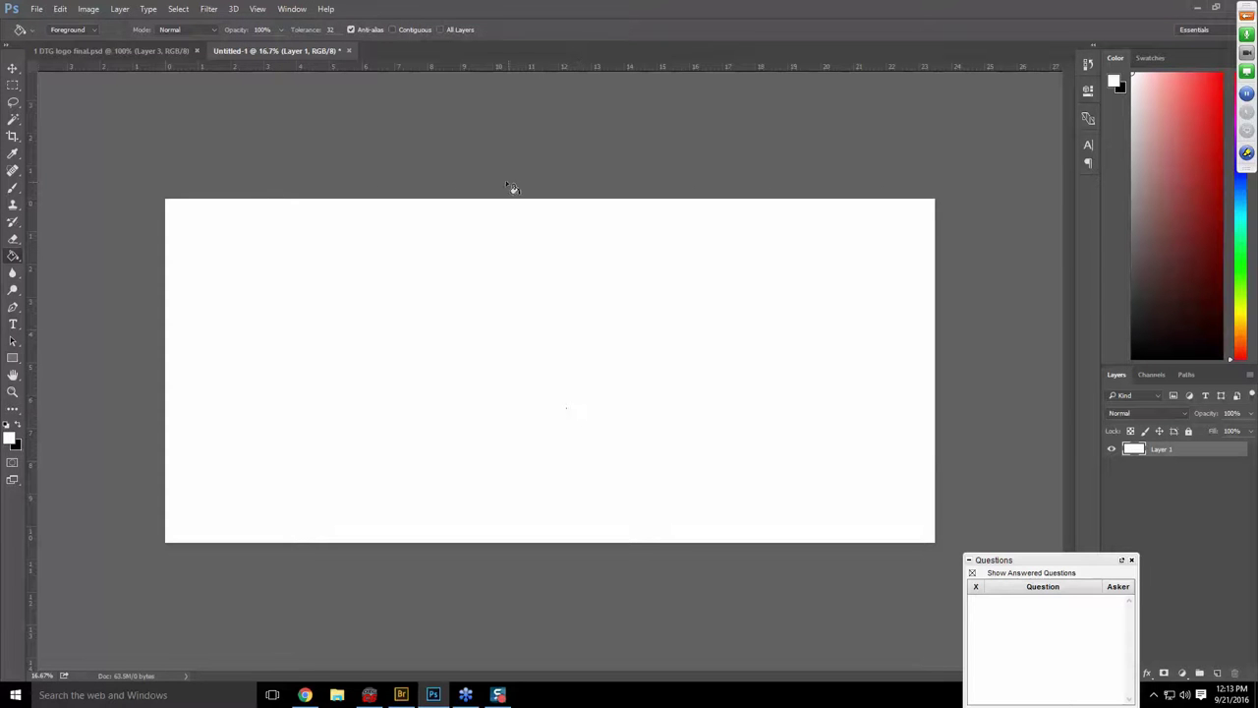
Try shifting the white layer downward on the canvas with the Move tool and undo the move.
{"action": "left_click", "coordinate": [12, 69]}
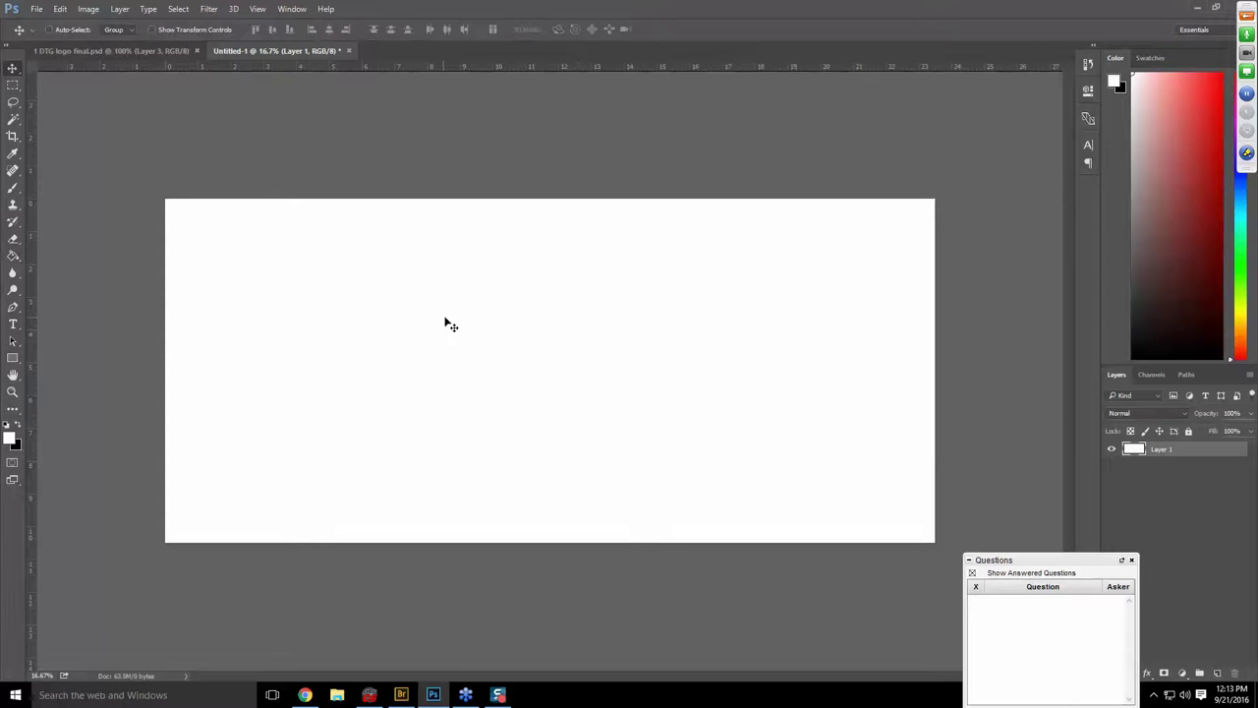
{"action": "left_click_drag", "start_coordinate": [520, 343], "coordinate": [519, 387]}
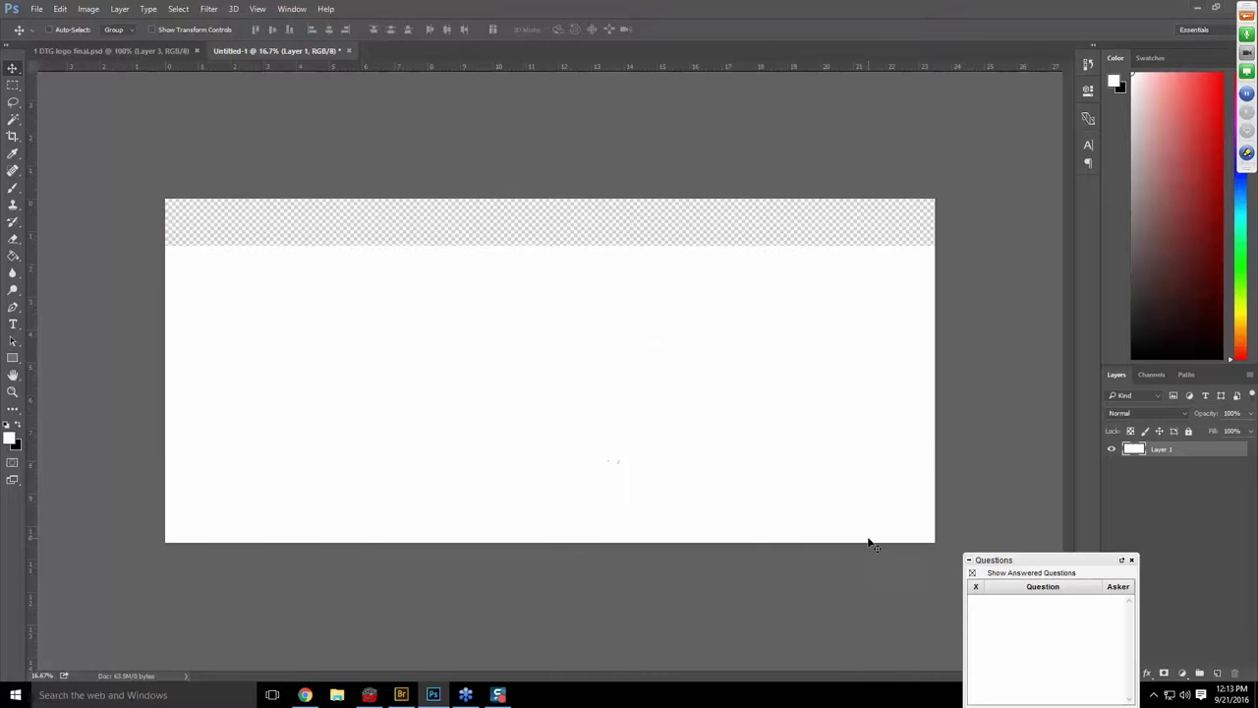
{"action": "key", "text": "ctrl+z"}
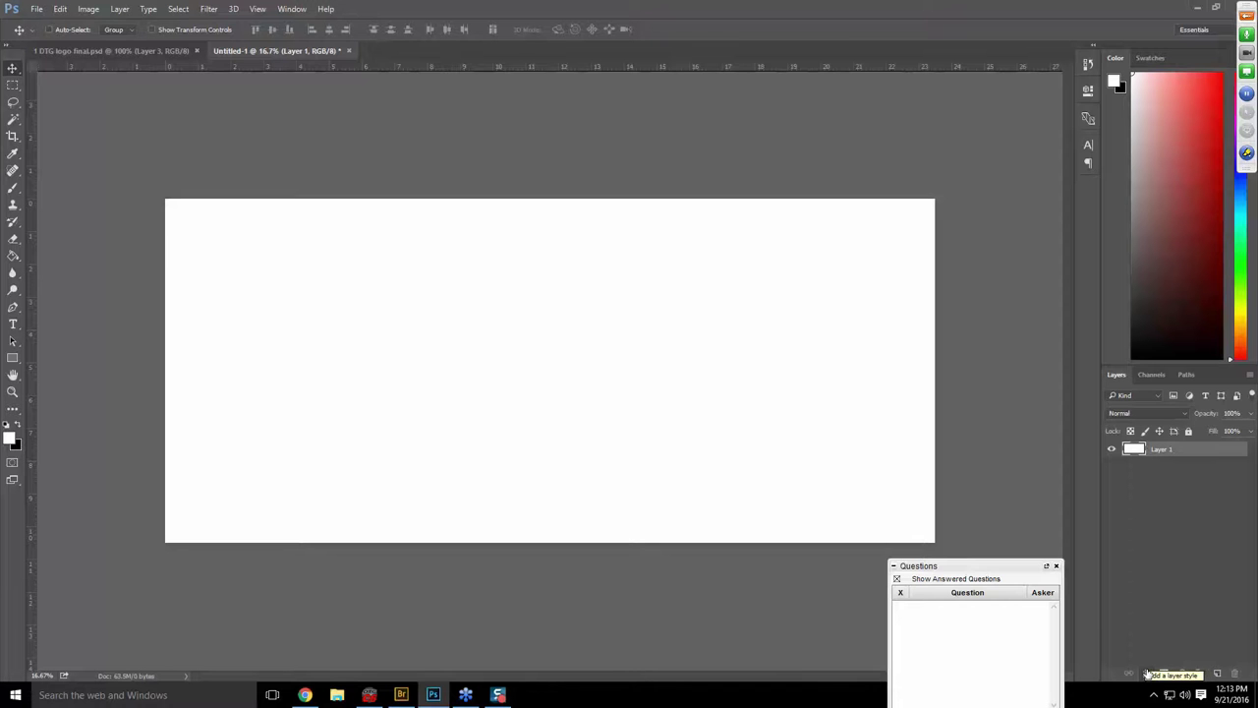
Add a 2 px black Stroke positioned Inside to the white layer and flatten the image.
{"action": "left_click", "coordinate": [1148, 674]}
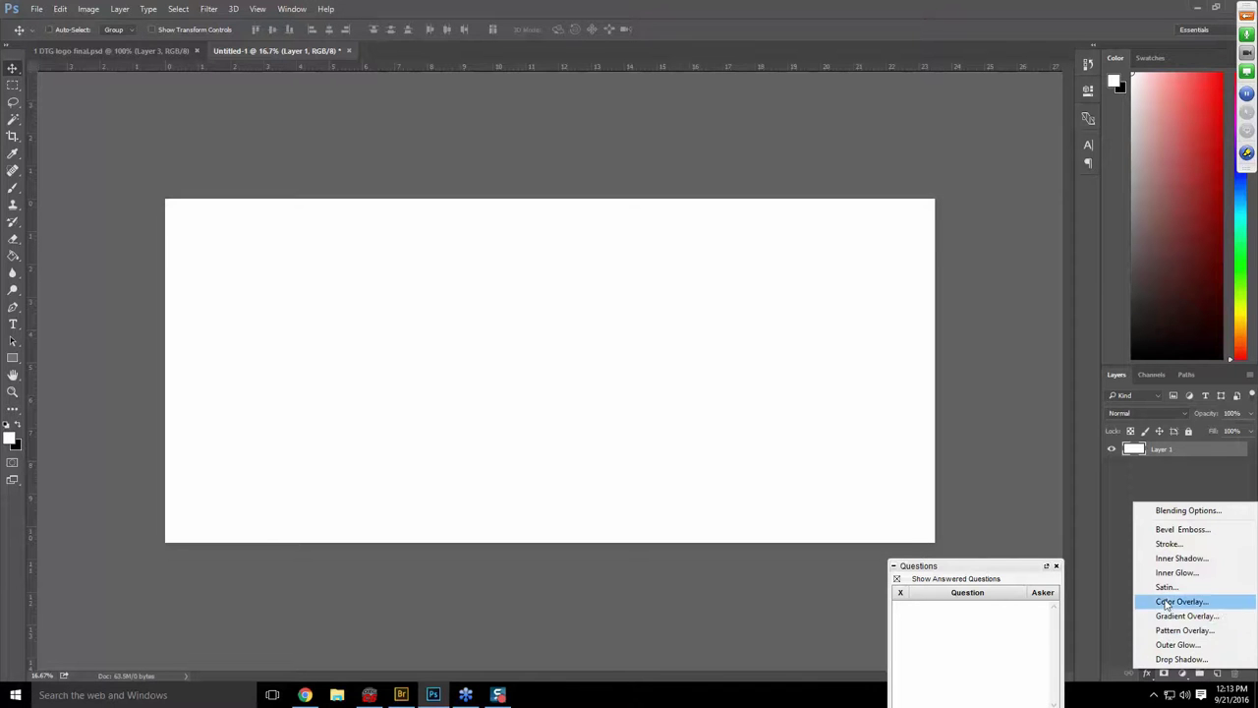
{"action": "left_click", "coordinate": [1170, 545]}
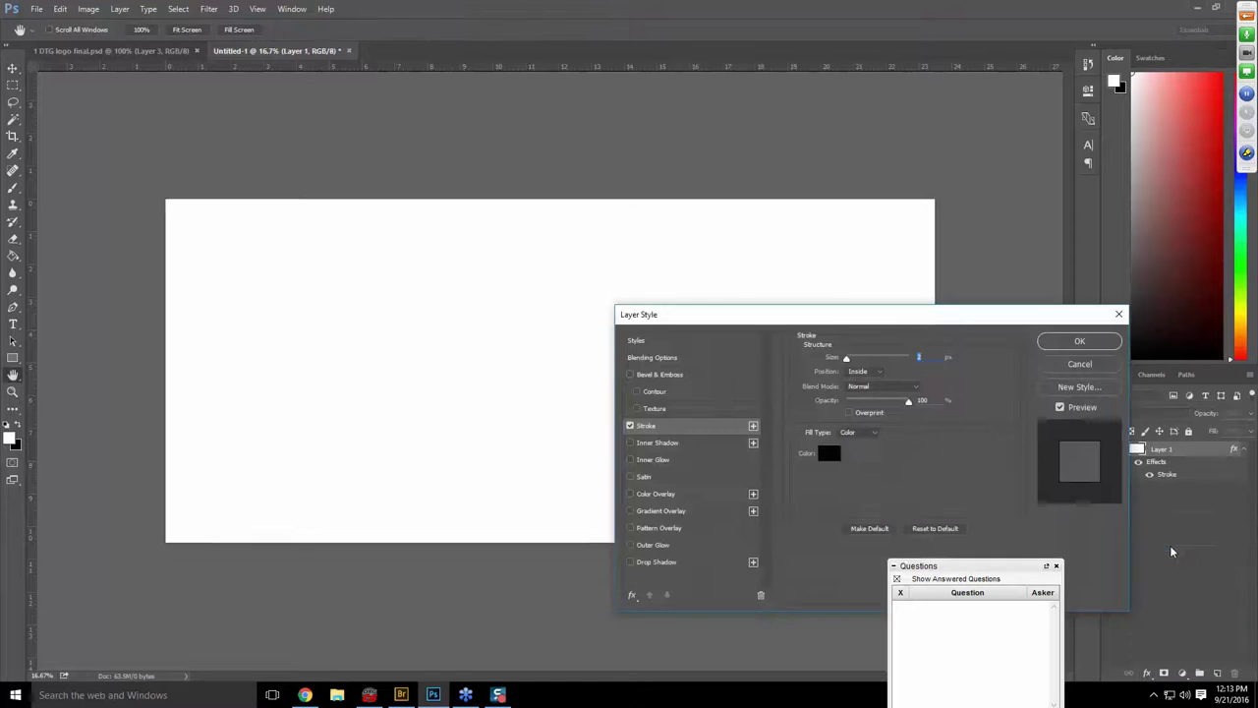
{"action": "left_click_drag", "start_coordinate": [894, 324], "coordinate": [708, 135]}
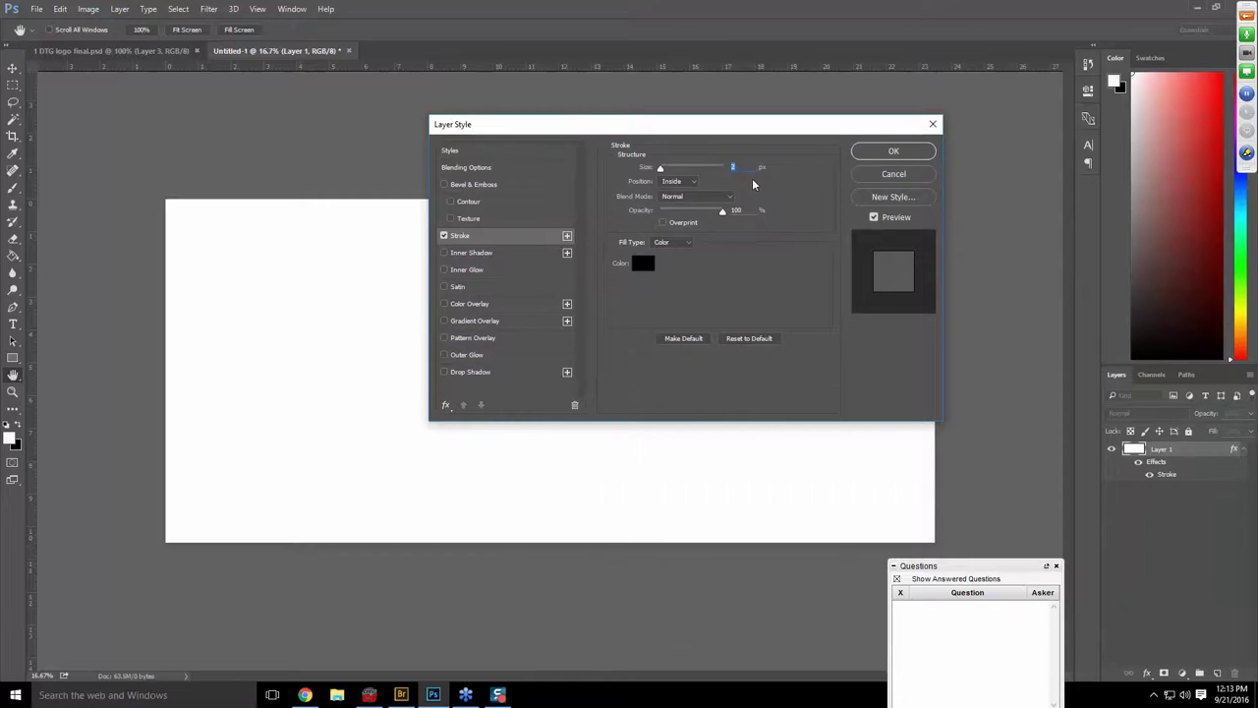
{"action": "type", "text": "0"}
{"action": "type", "text": "2"}
{"action": "left_click", "coordinate": [695, 183]}
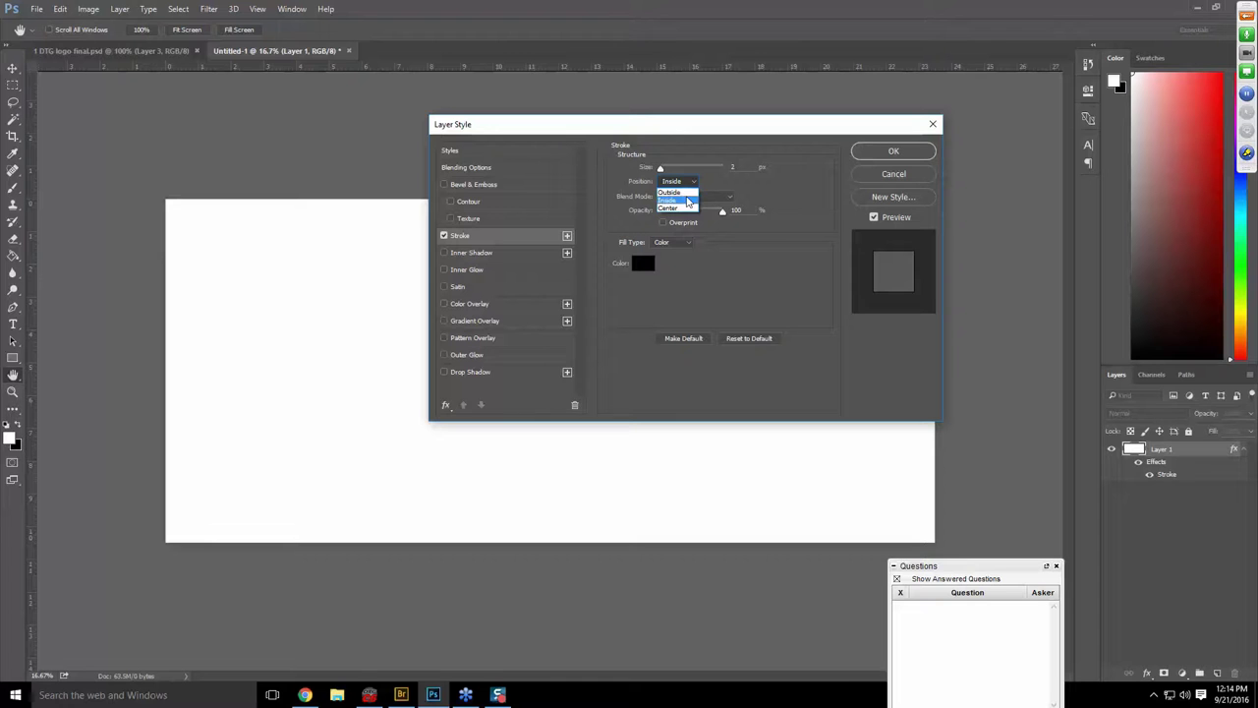
{"action": "left_click", "coordinate": [685, 200]}
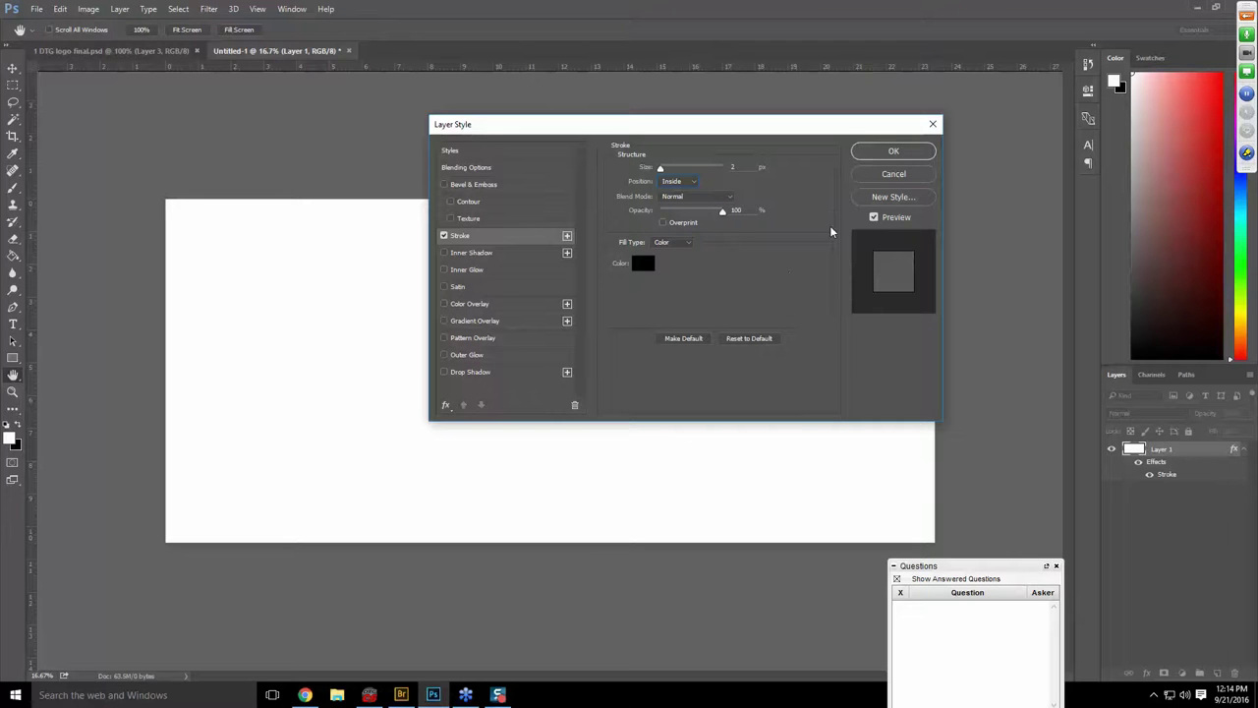
{"action": "left_click", "coordinate": [868, 149]}
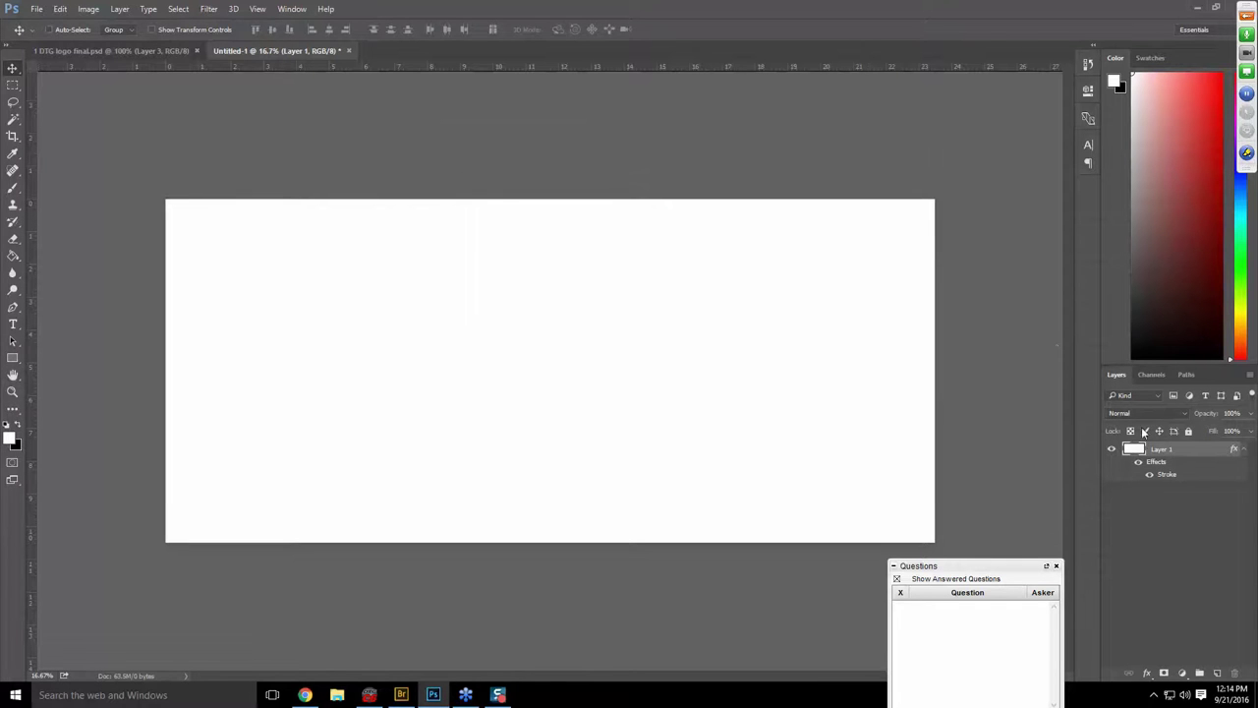
{"action": "right_click", "coordinate": [1196, 454]}
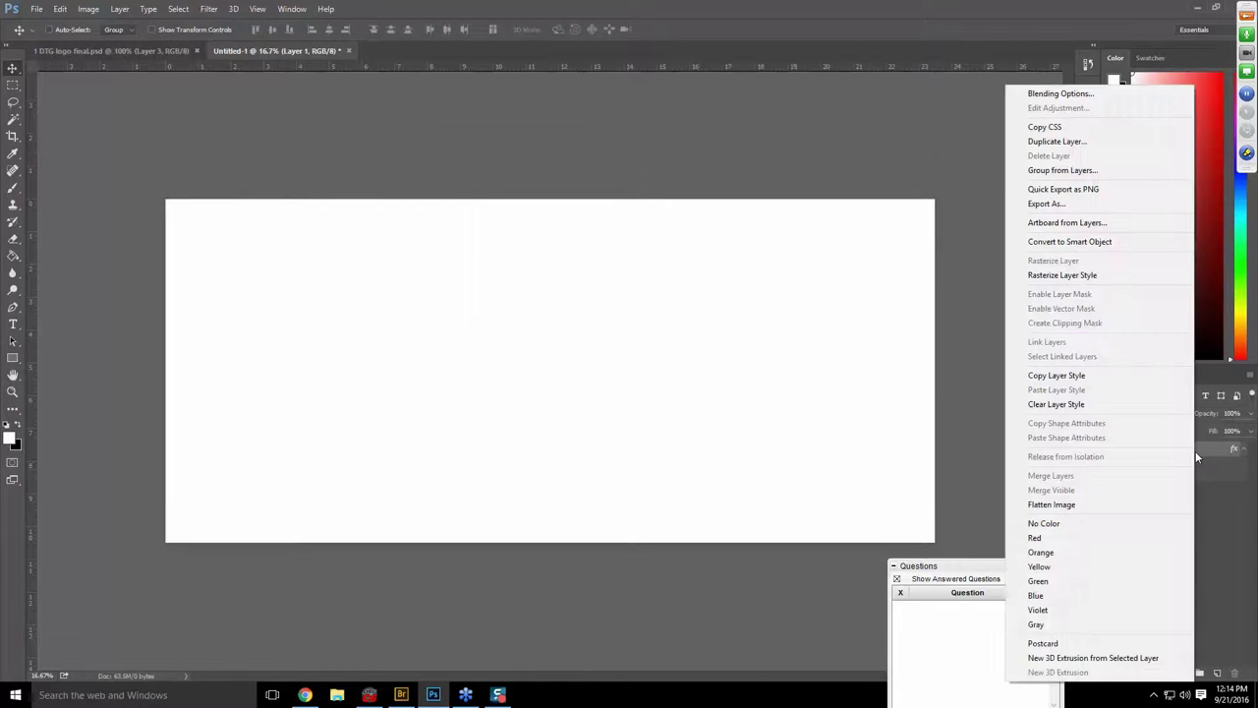
{"action": "left_click", "coordinate": [1084, 505]}
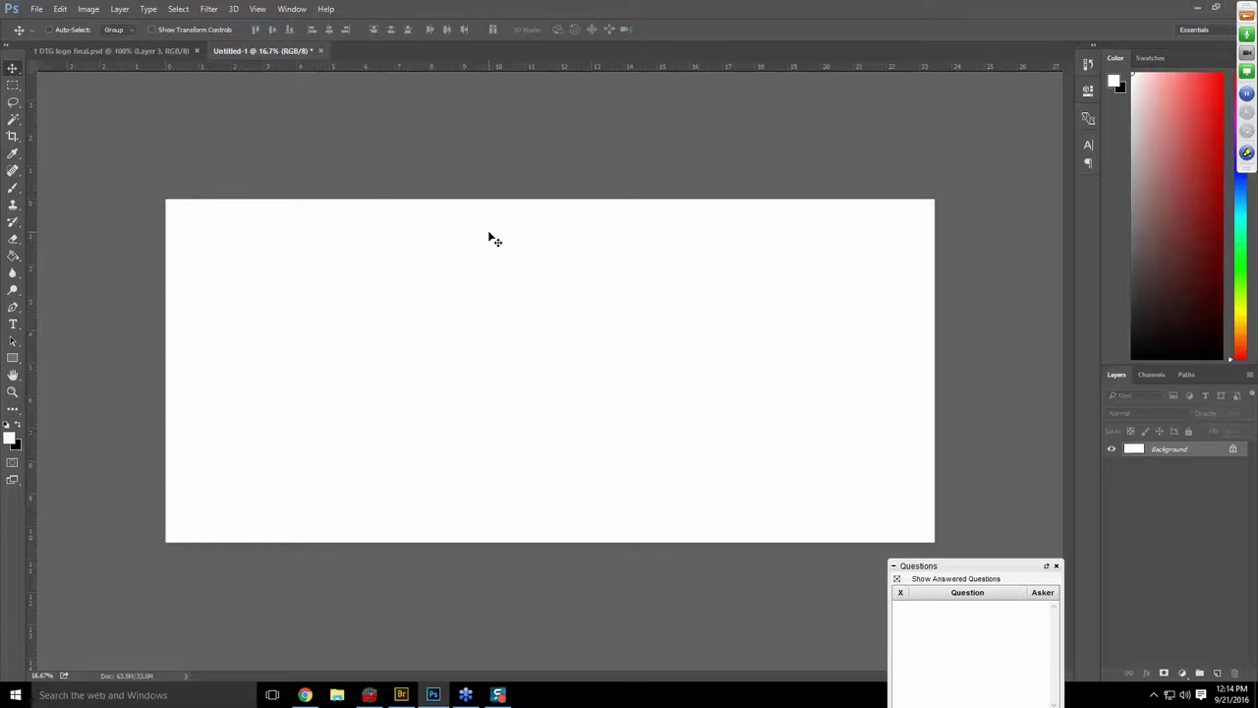
Save the image in Pictures as a JPEG named "Wood template" at Maximum quality 12.
{"action": "left_click", "coordinate": [37, 9]}
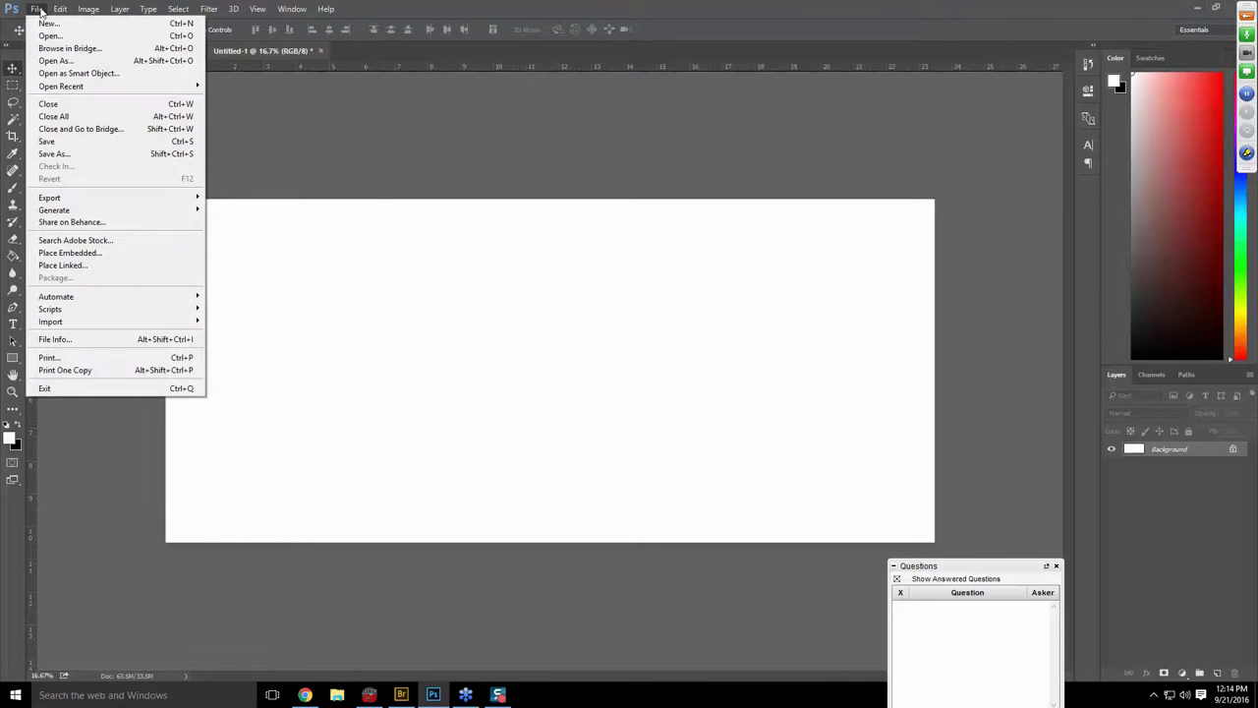
{"action": "left_click", "coordinate": [76, 154]}
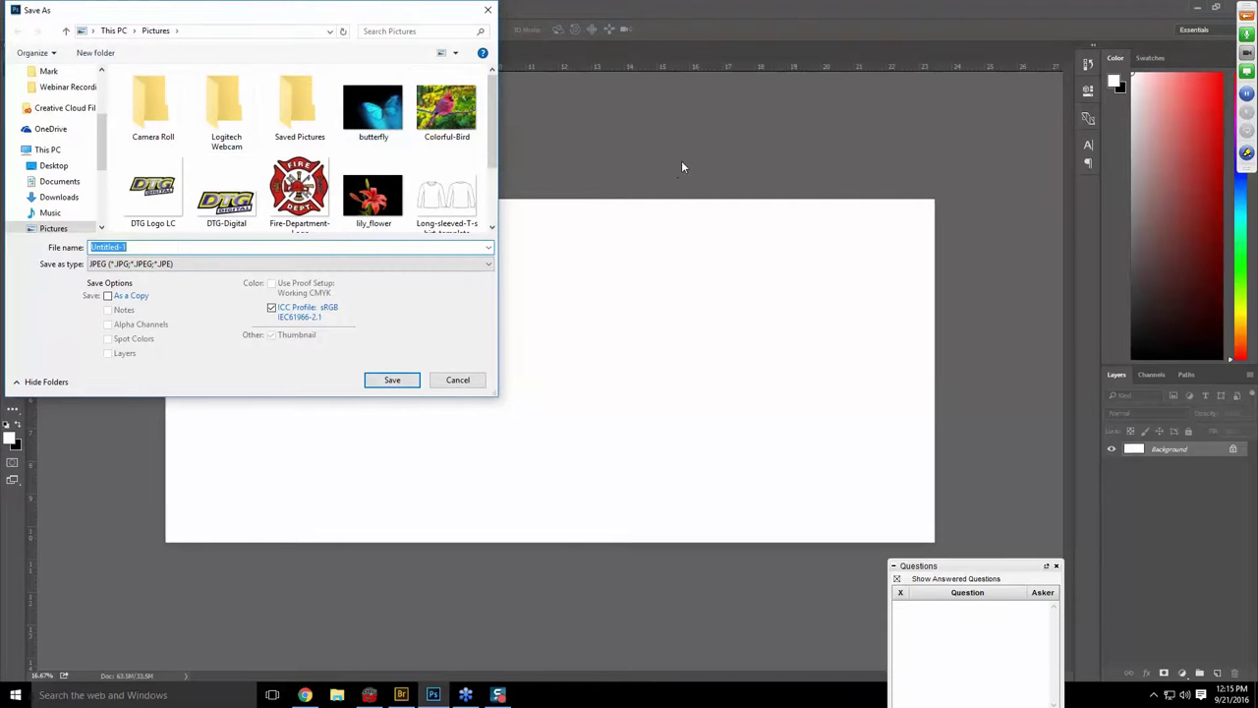
{"action": "type", "text": "w"}
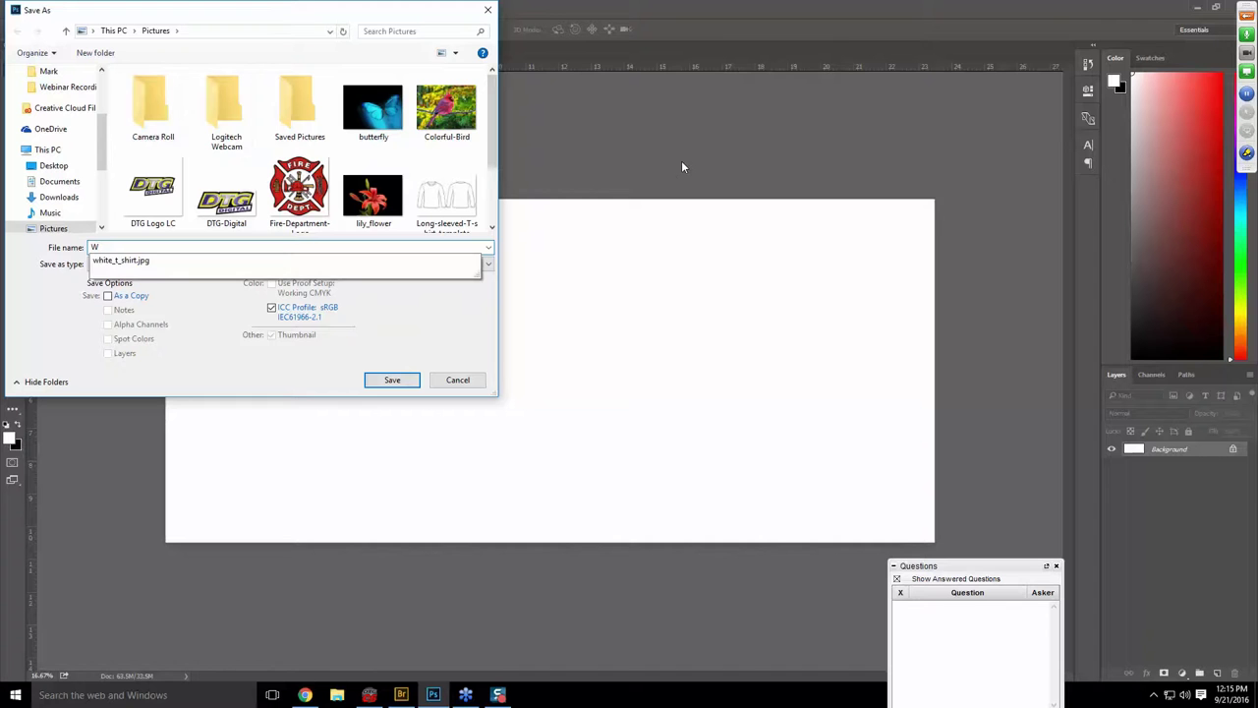
{"action": "type", "text": "ood te"}
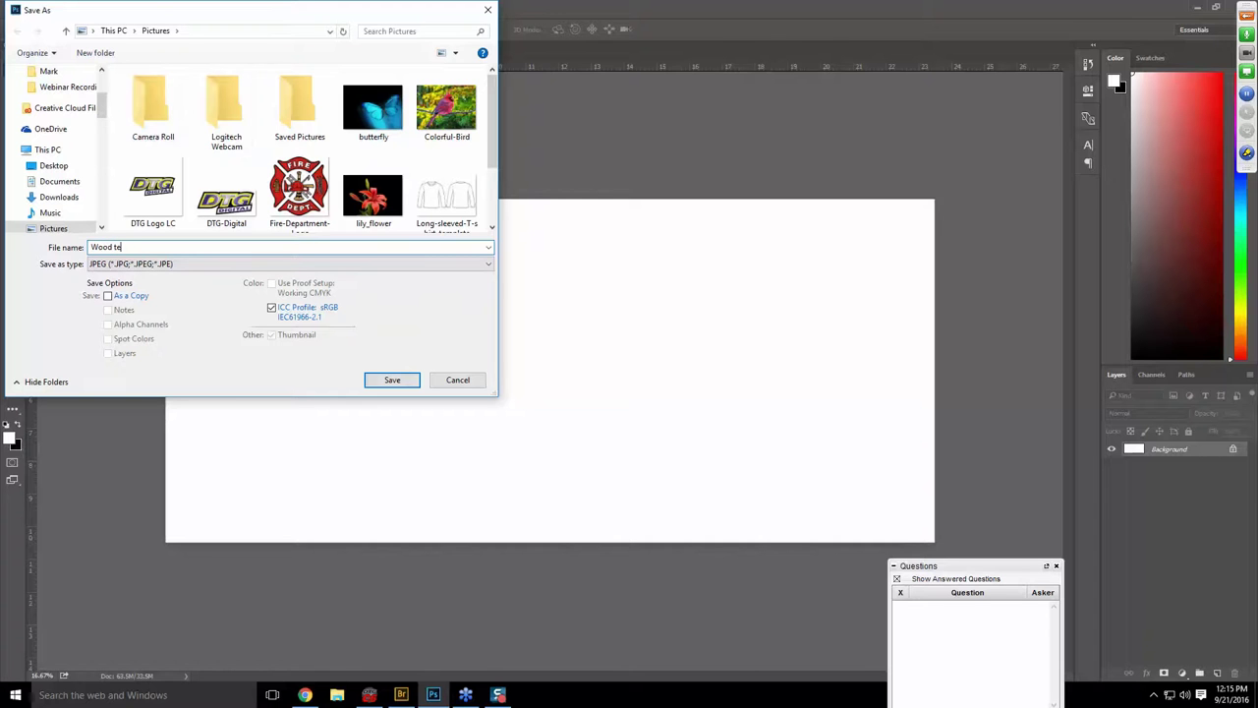
{"action": "type", "text": "mlate"}
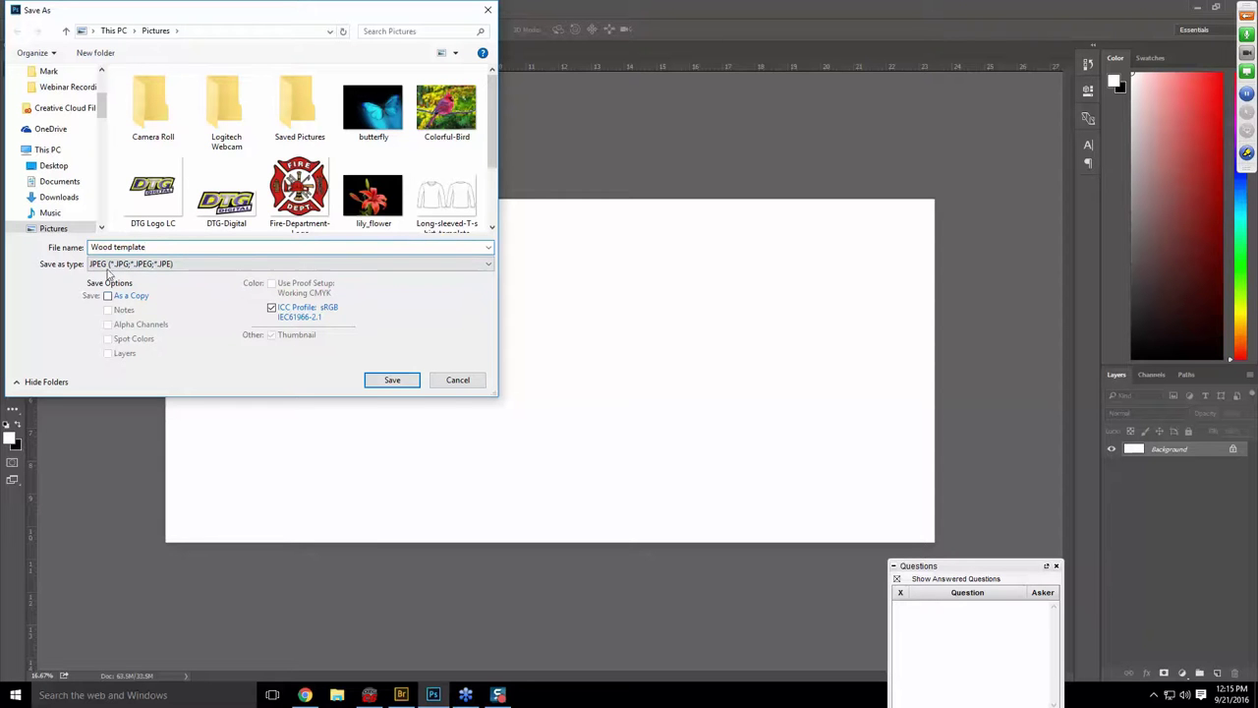
{"action": "left_click", "coordinate": [392, 380]}
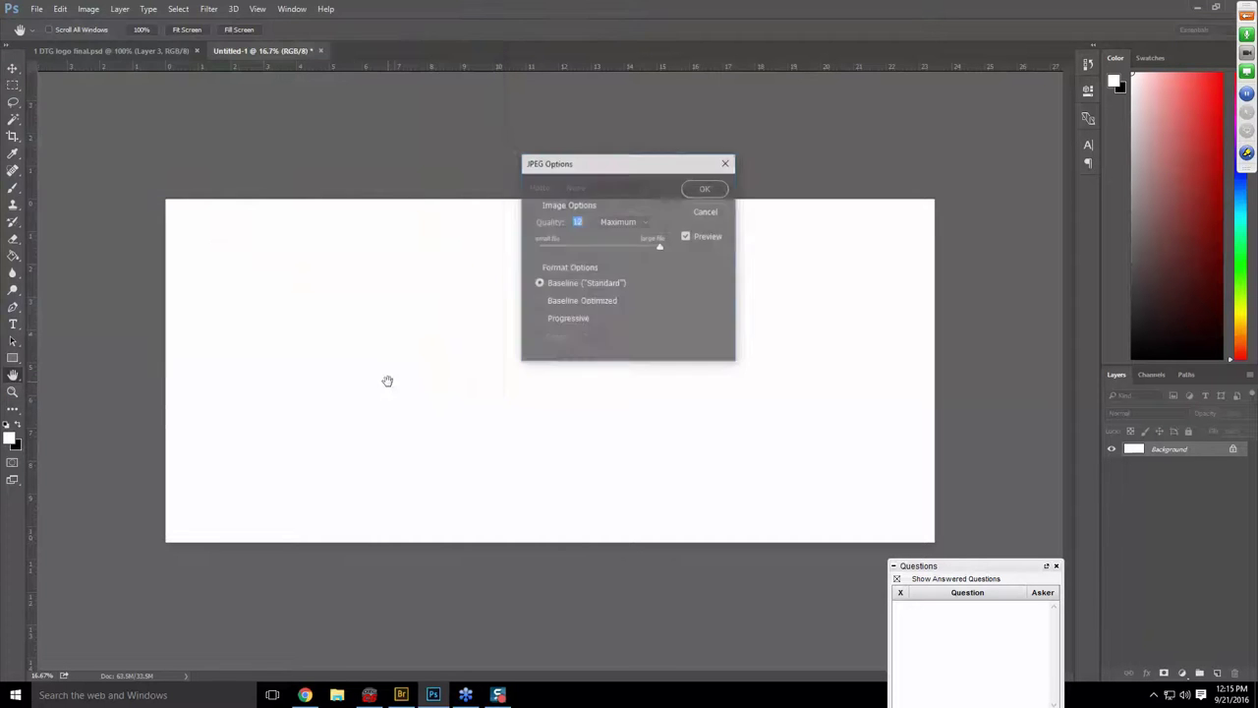
{"action": "left_click", "coordinate": [696, 190]}
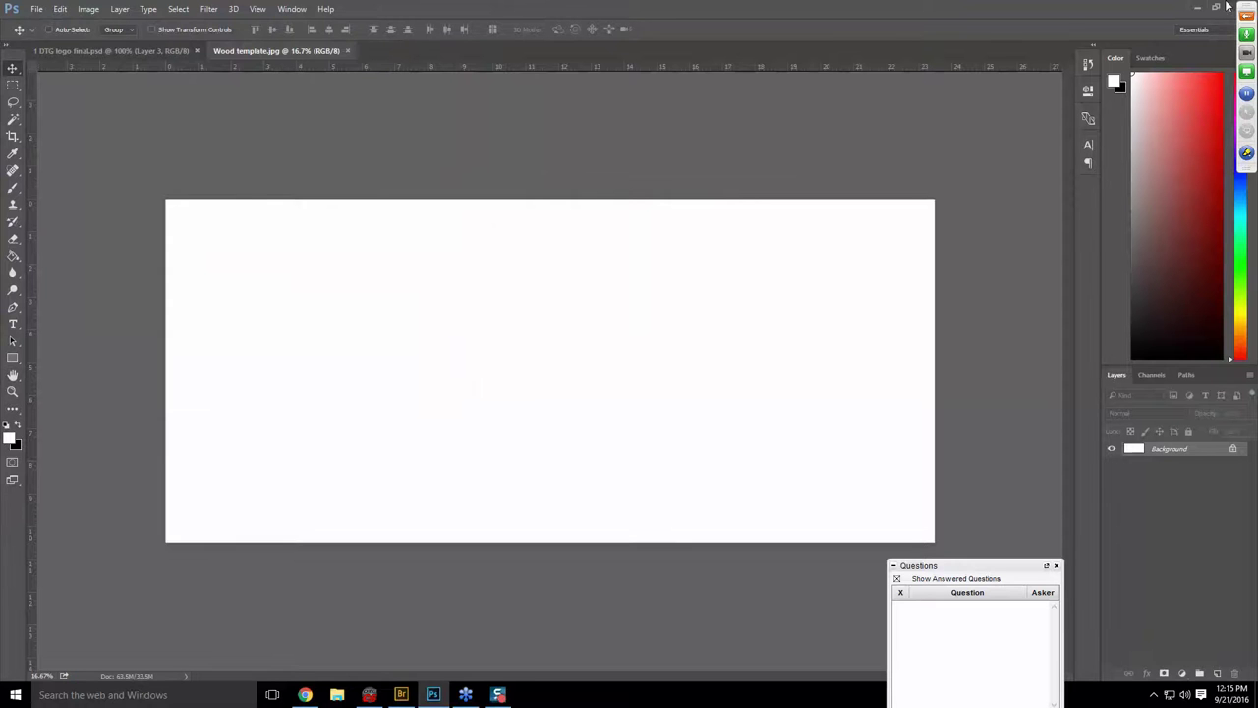
Switch to DTG RIP Pro and show the White Shirts print queues.
{"action": "left_click", "coordinate": [1197, 8]}
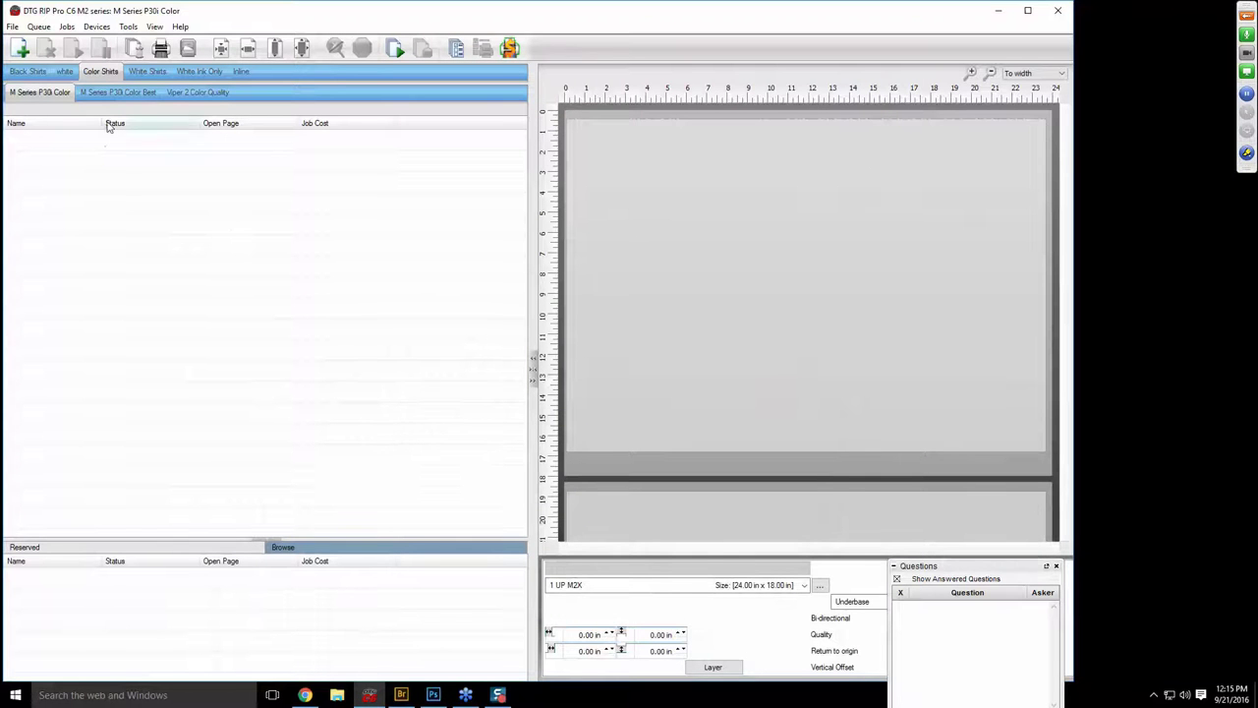
{"action": "left_click", "coordinate": [147, 72]}
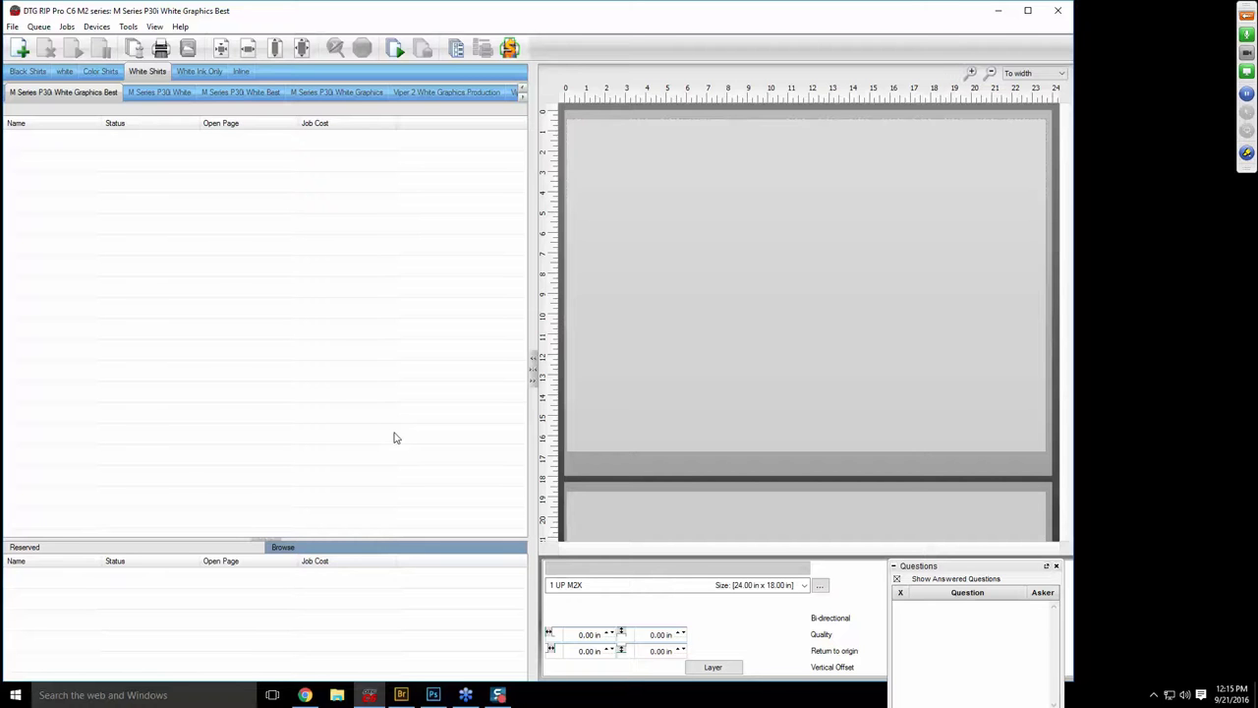
Open the Viper 2 White Graphics Production queue and set its media to 1UP V2.
{"action": "left_click", "coordinate": [522, 99]}
{"action": "left_click", "coordinate": [522, 99]}
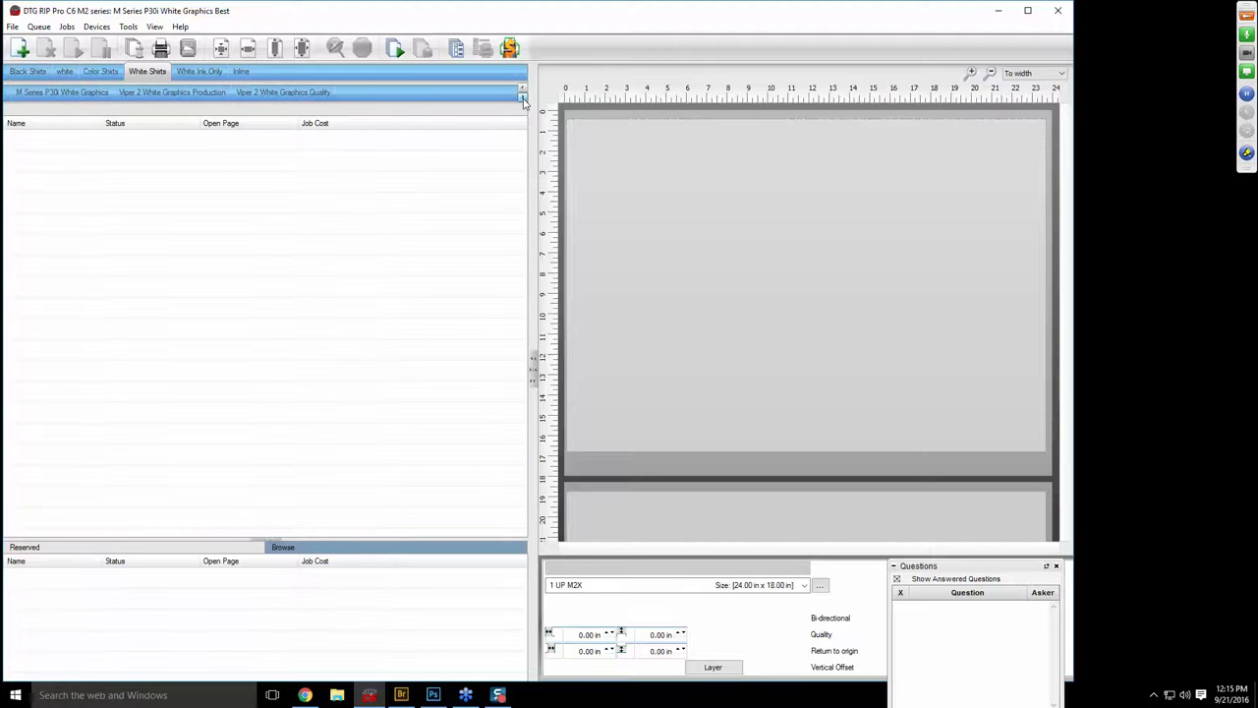
{"action": "left_click", "coordinate": [191, 99]}
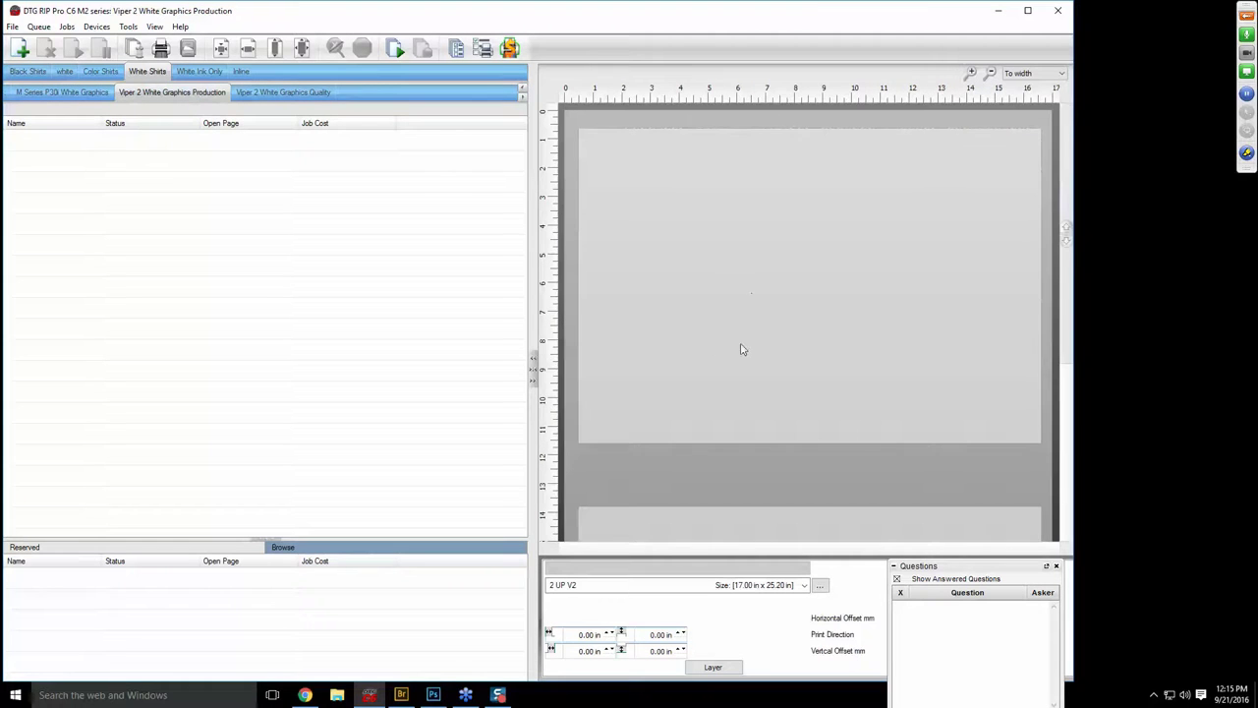
{"action": "left_click", "coordinate": [991, 74]}
{"action": "left_click", "coordinate": [991, 75]}
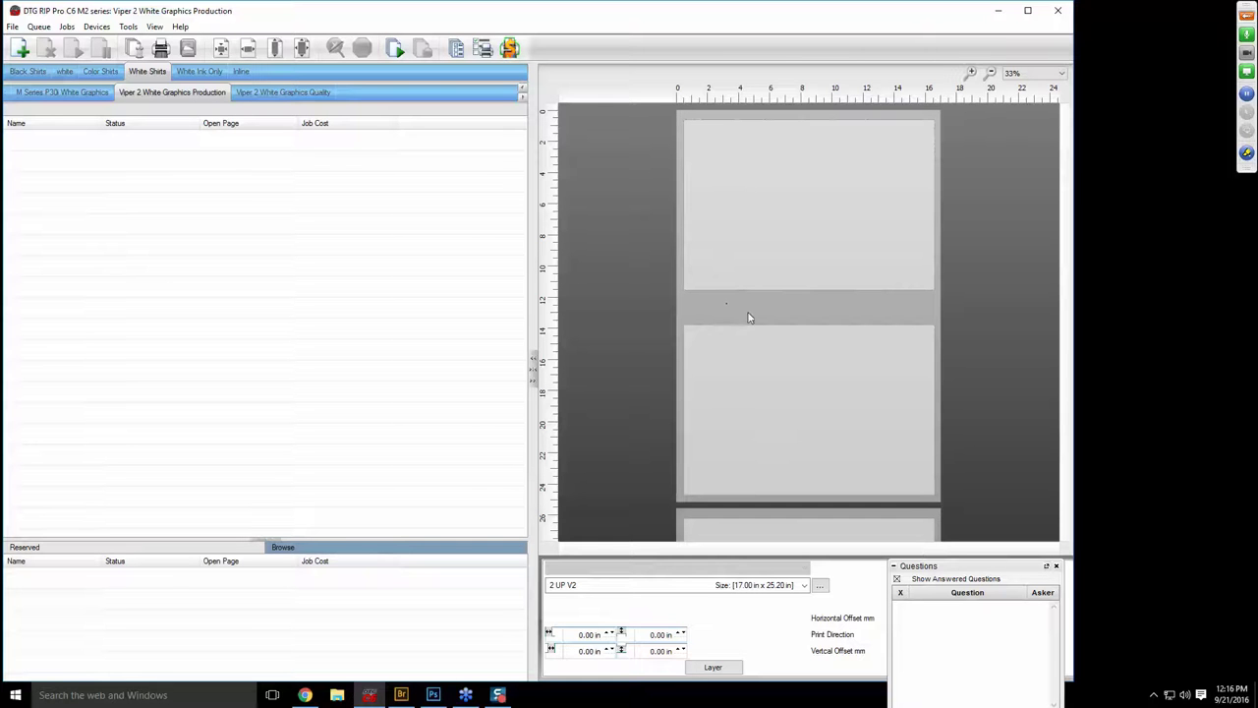
{"action": "left_click", "coordinate": [574, 586]}
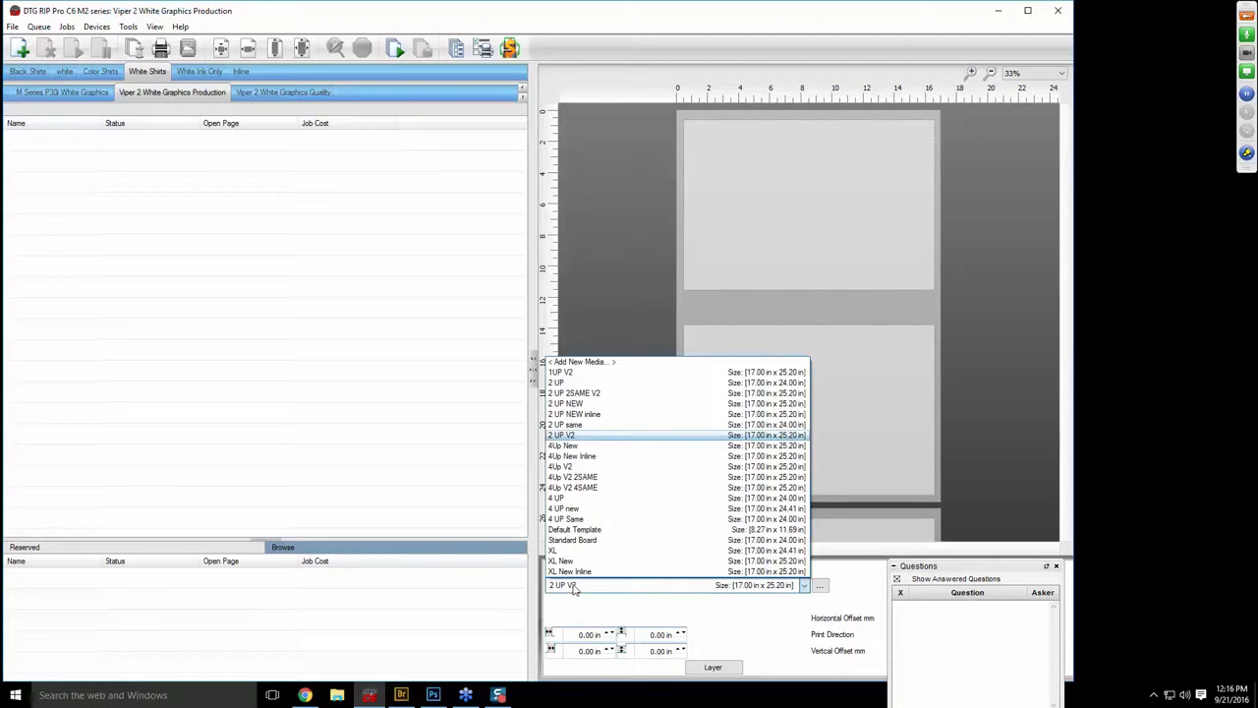
{"action": "left_click", "coordinate": [584, 373]}
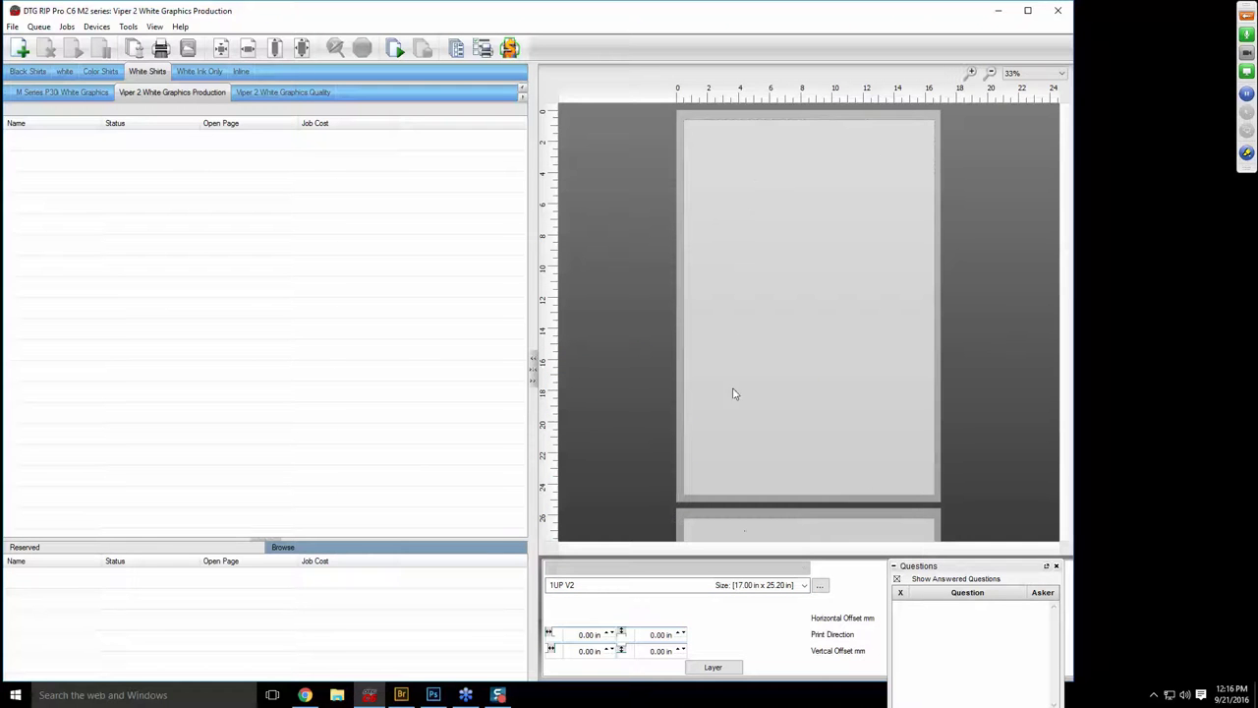
Add the "Wood template" image from the Pictures folder to the print queue.
{"action": "left_click", "coordinate": [20, 48]}
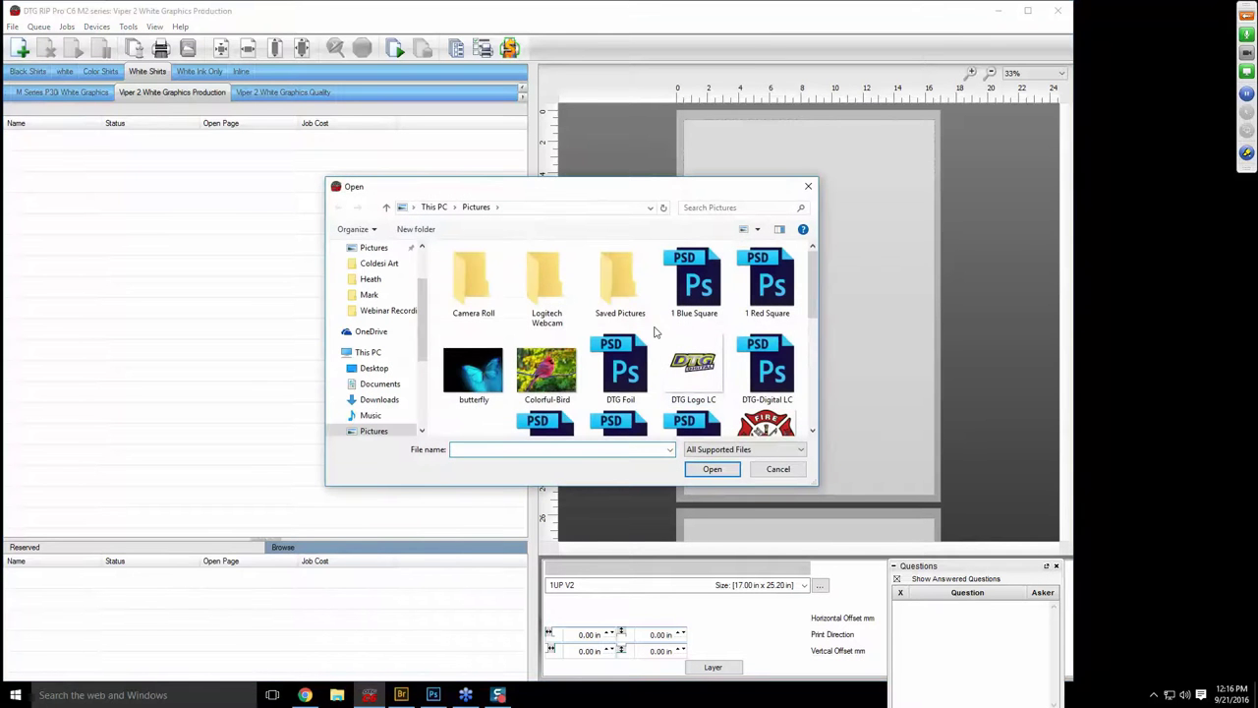
{"action": "scroll", "coordinate": [656, 332], "scroll_direction": "down", "scroll_amount": 4}
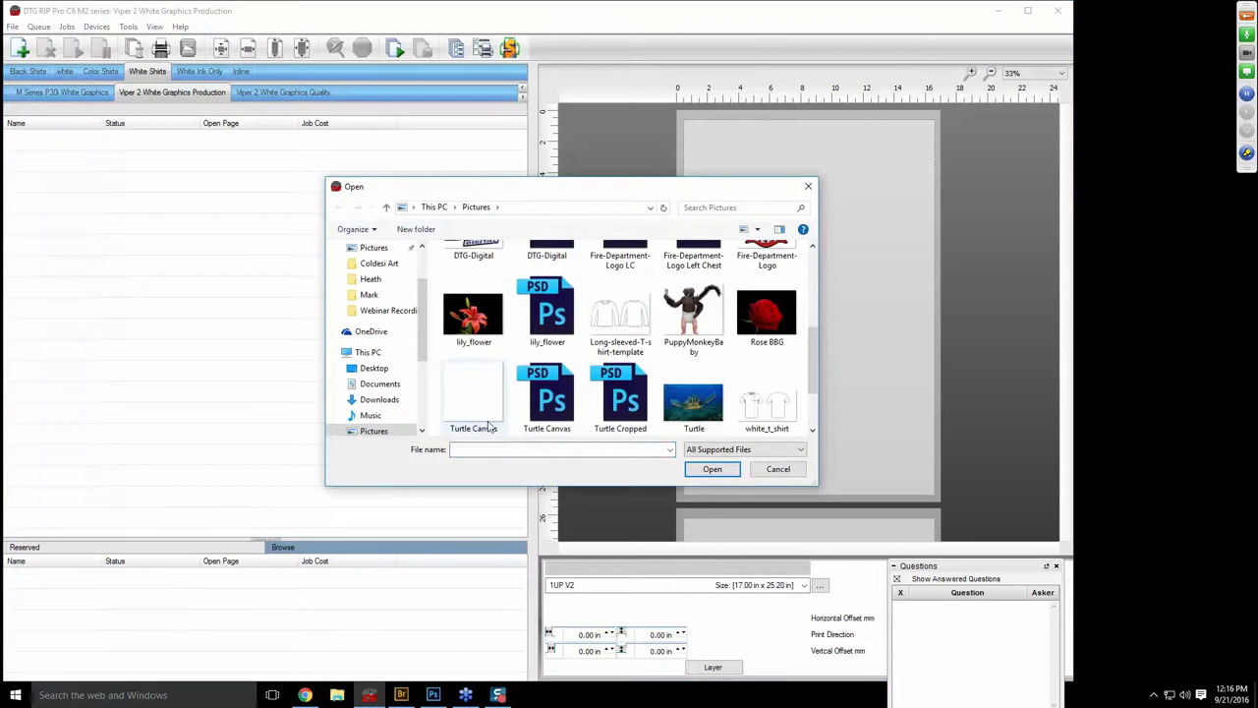
{"action": "scroll", "coordinate": [489, 425], "scroll_direction": "down", "scroll_amount": 1}
{"action": "left_click", "coordinate": [489, 408]}
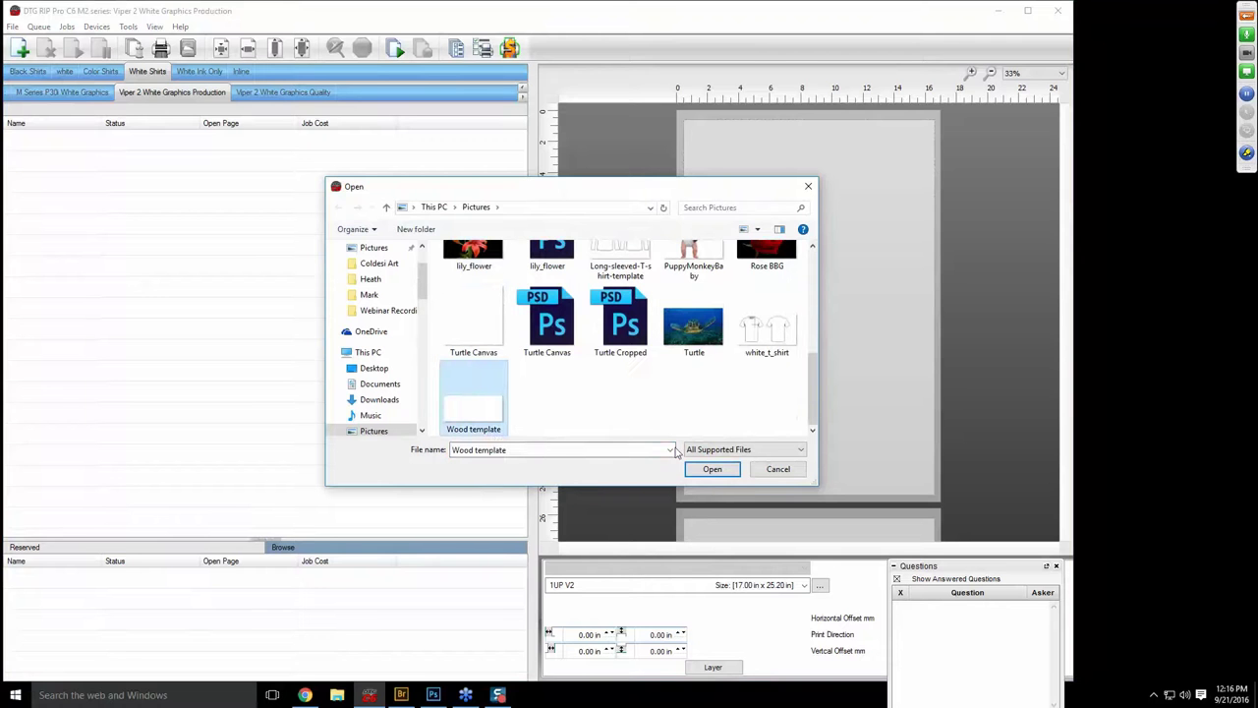
{"action": "left_click", "coordinate": [713, 469]}
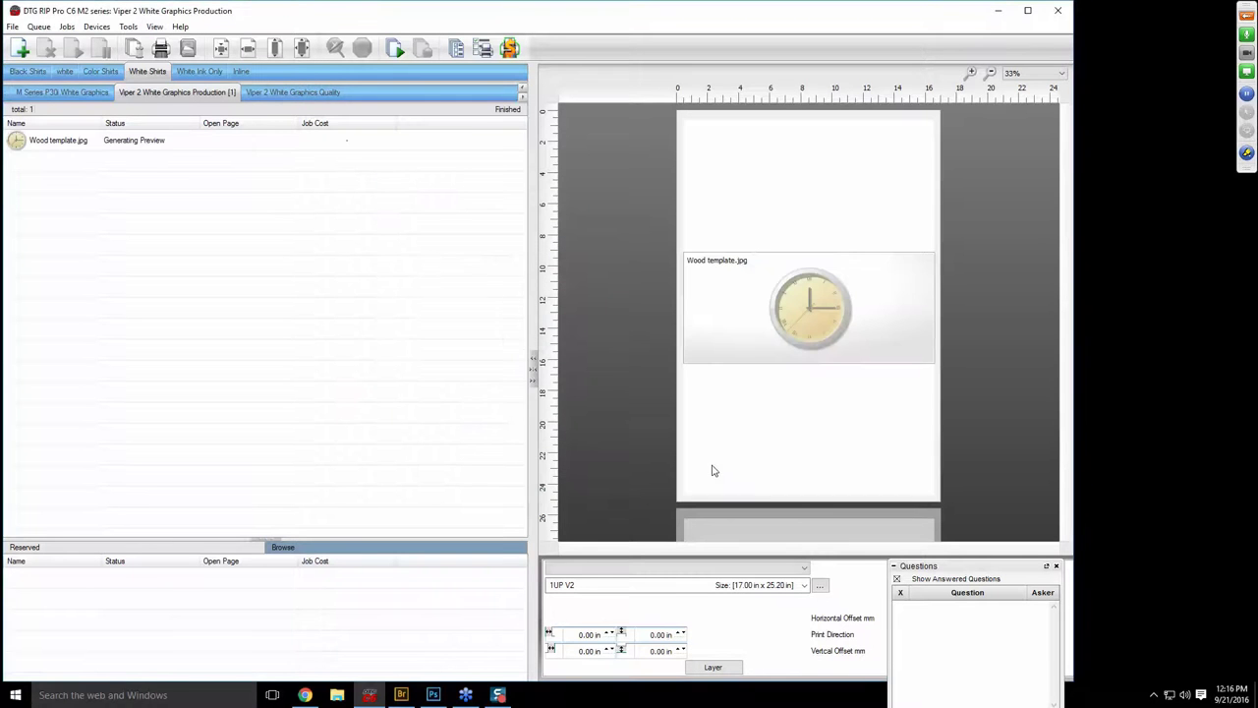
Rotate the Wood template by 270 degrees on the platen and set its scale to 100%.
{"action": "left_click", "coordinate": [814, 273]}
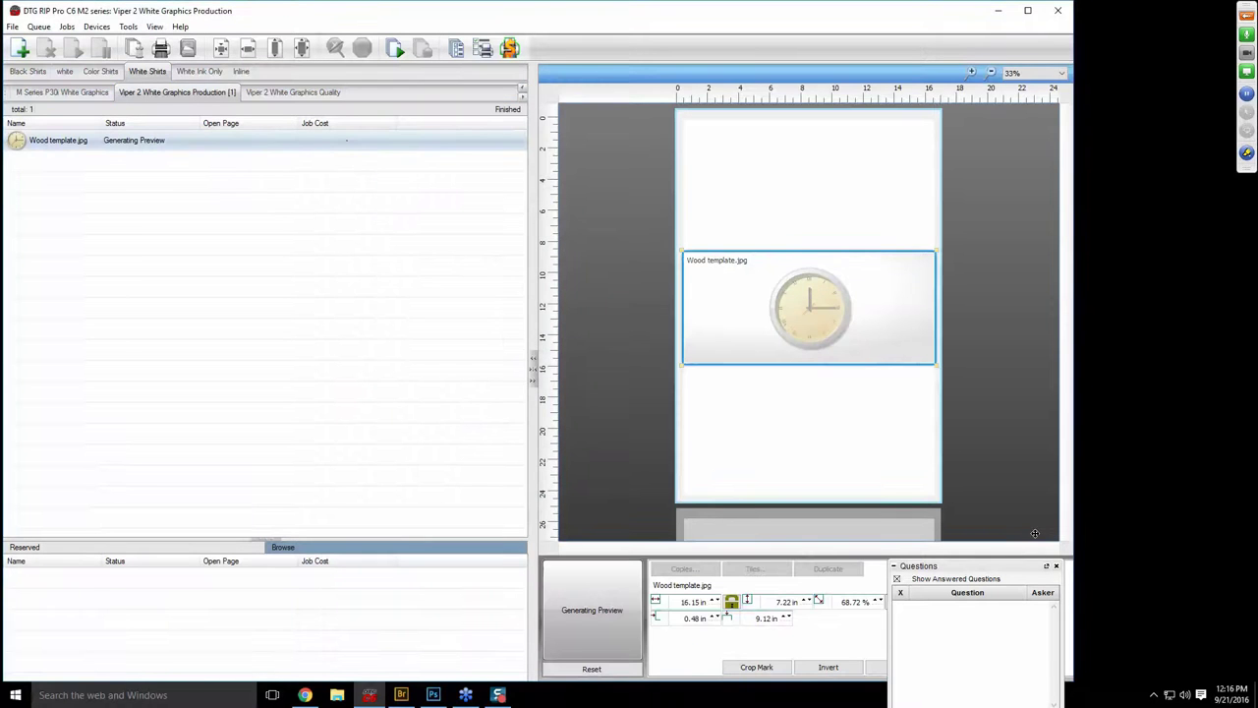
{"action": "left_click_drag", "start_coordinate": [1017, 566], "coordinate": [1205, 431]}
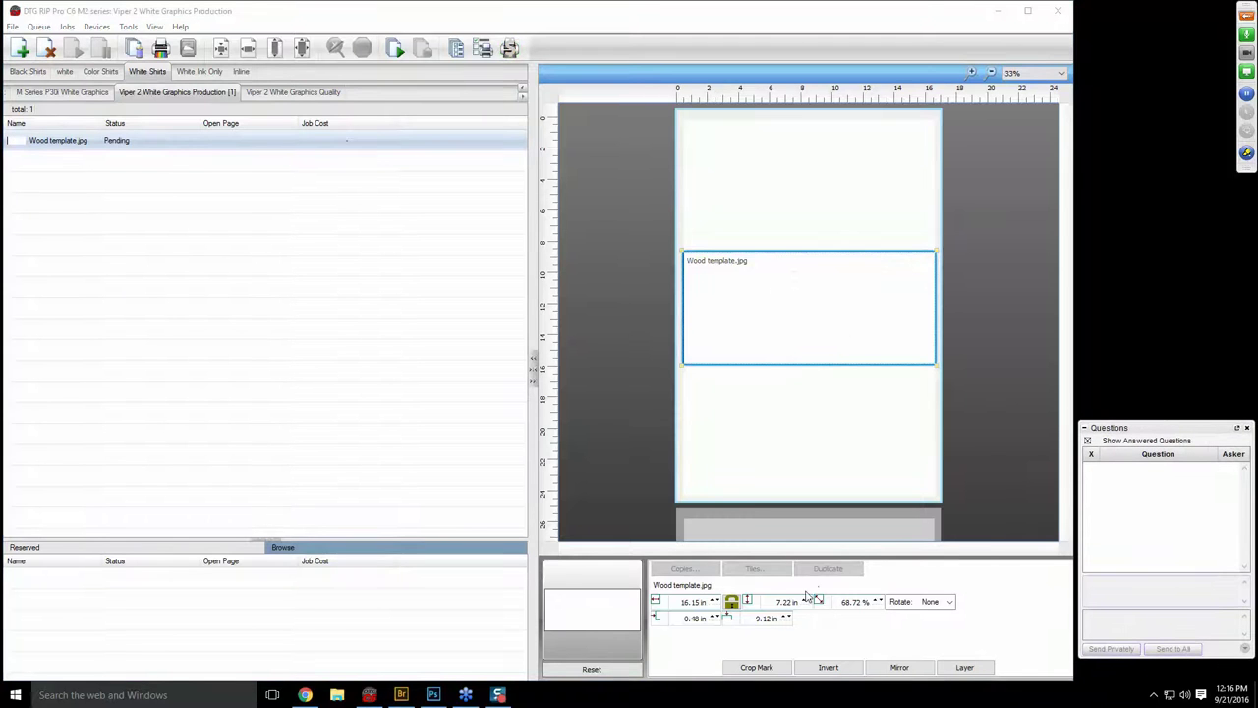
{"action": "left_click", "coordinate": [926, 603]}
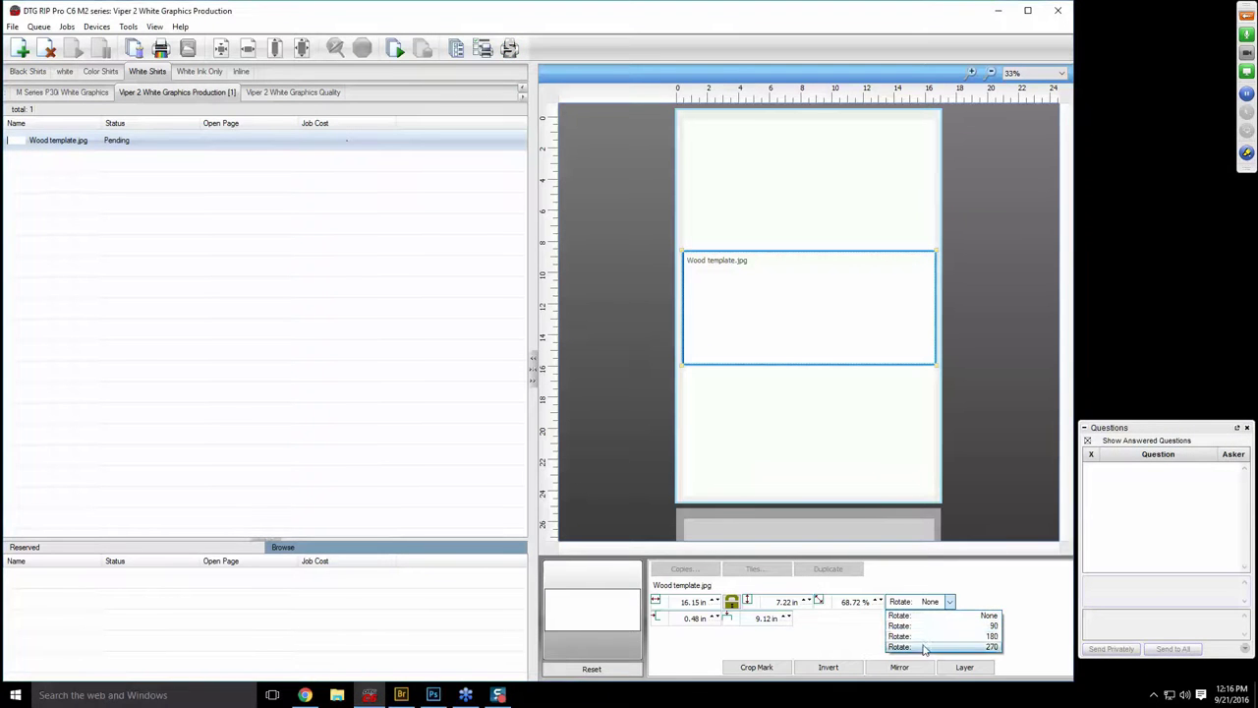
{"action": "left_click", "coordinate": [926, 647]}
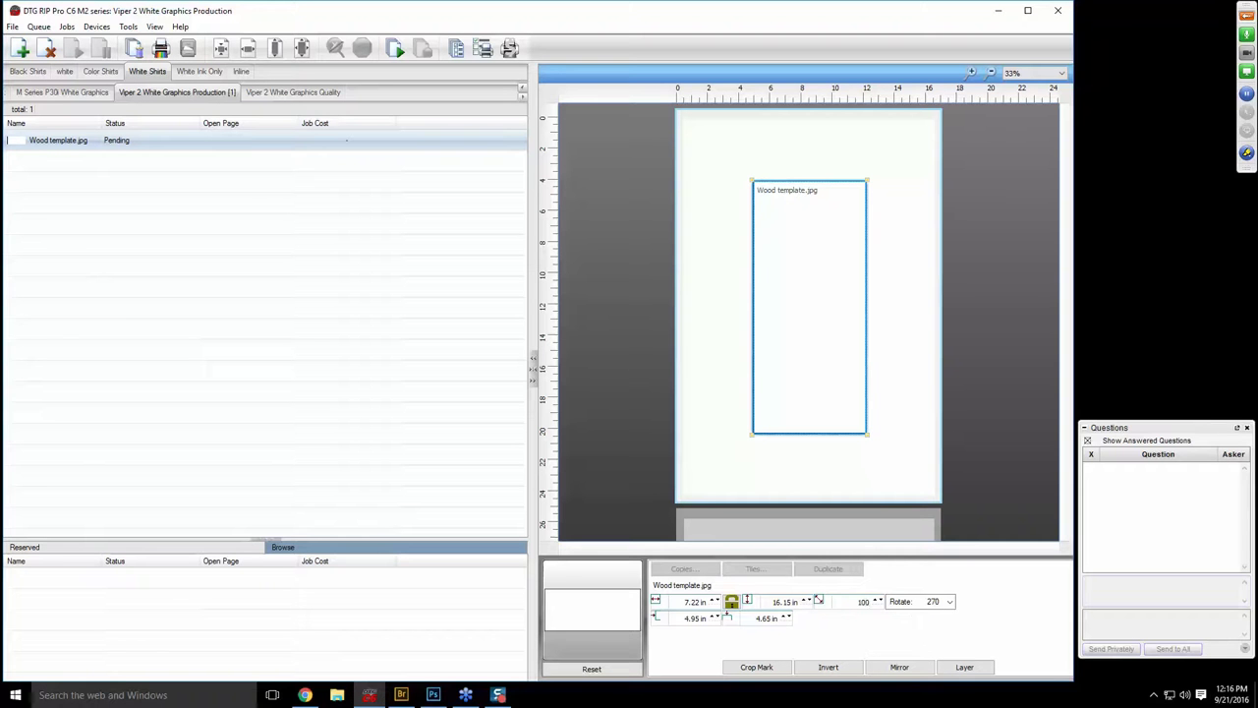
{"action": "left_click", "coordinate": [819, 599]}
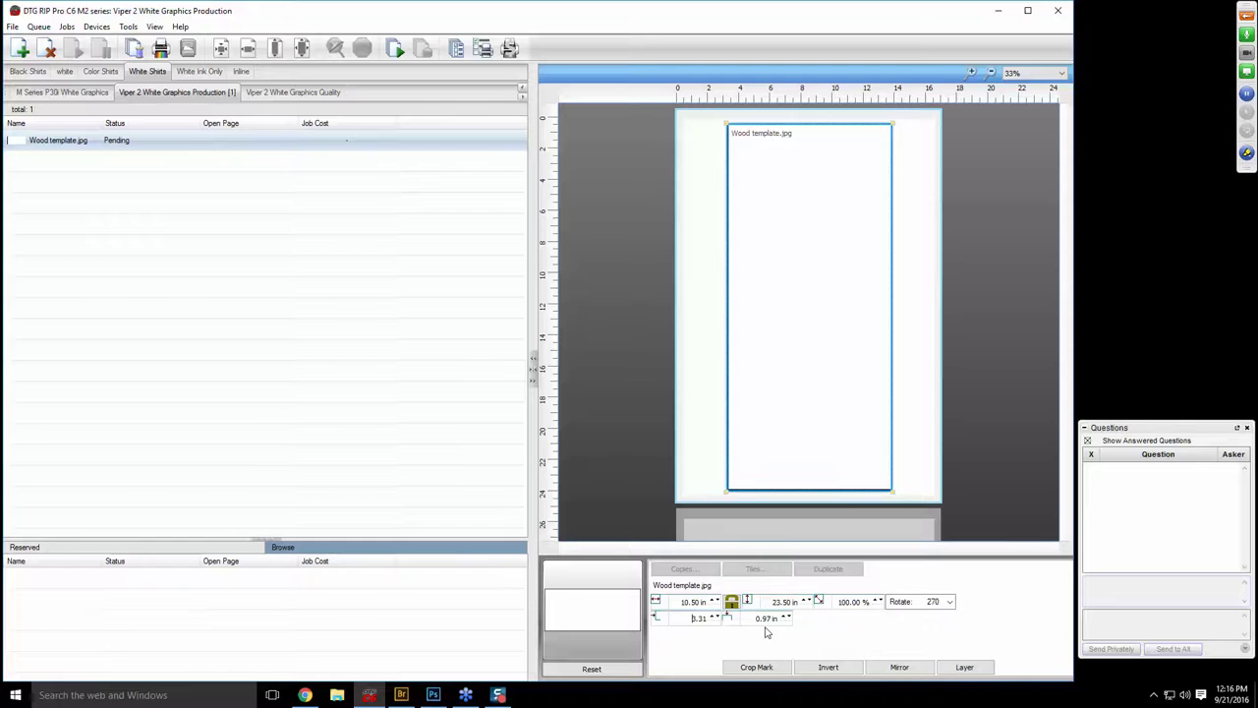
Process the Wood template job in the queue into a page output.
{"action": "left_click", "coordinate": [582, 378]}
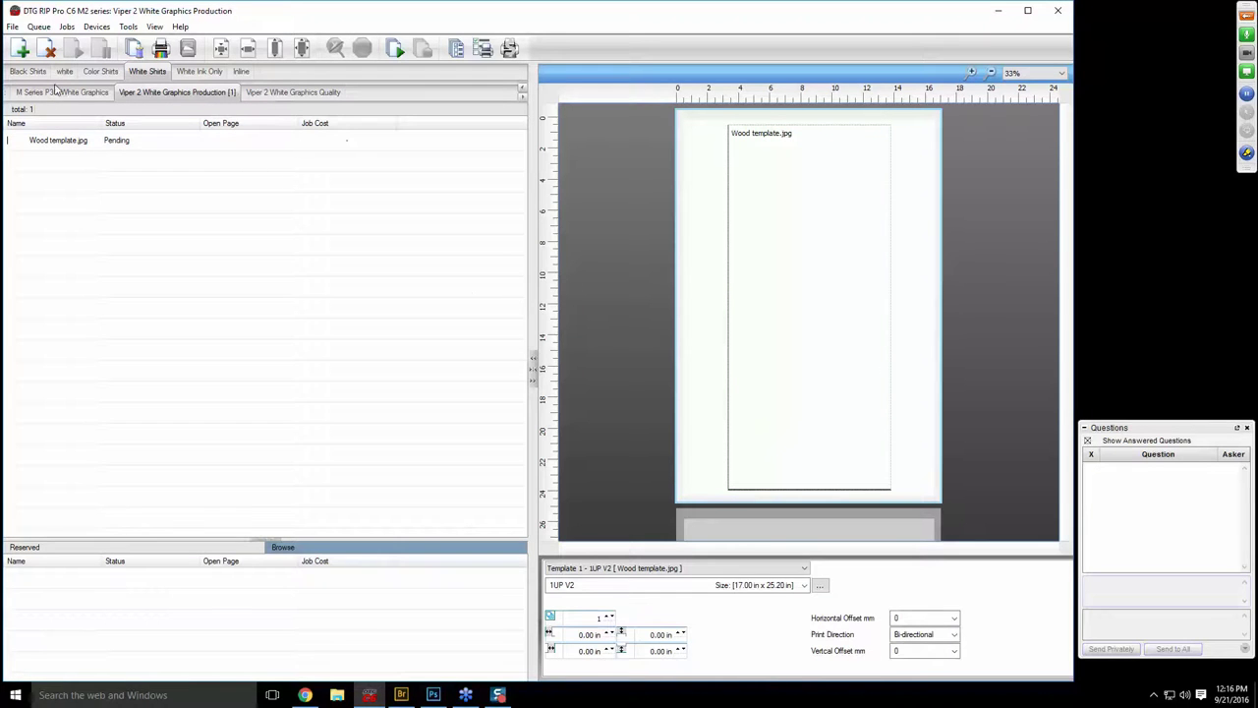
{"action": "left_click", "coordinate": [84, 142]}
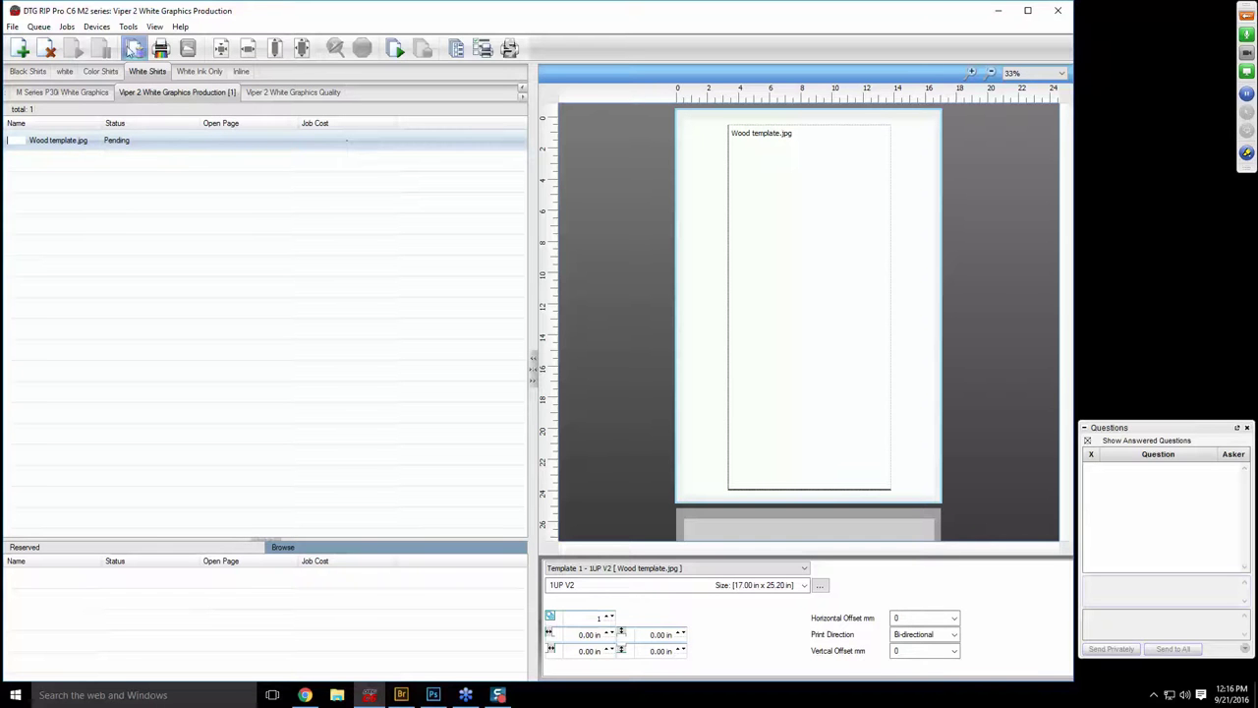
{"action": "left_click", "coordinate": [134, 49]}
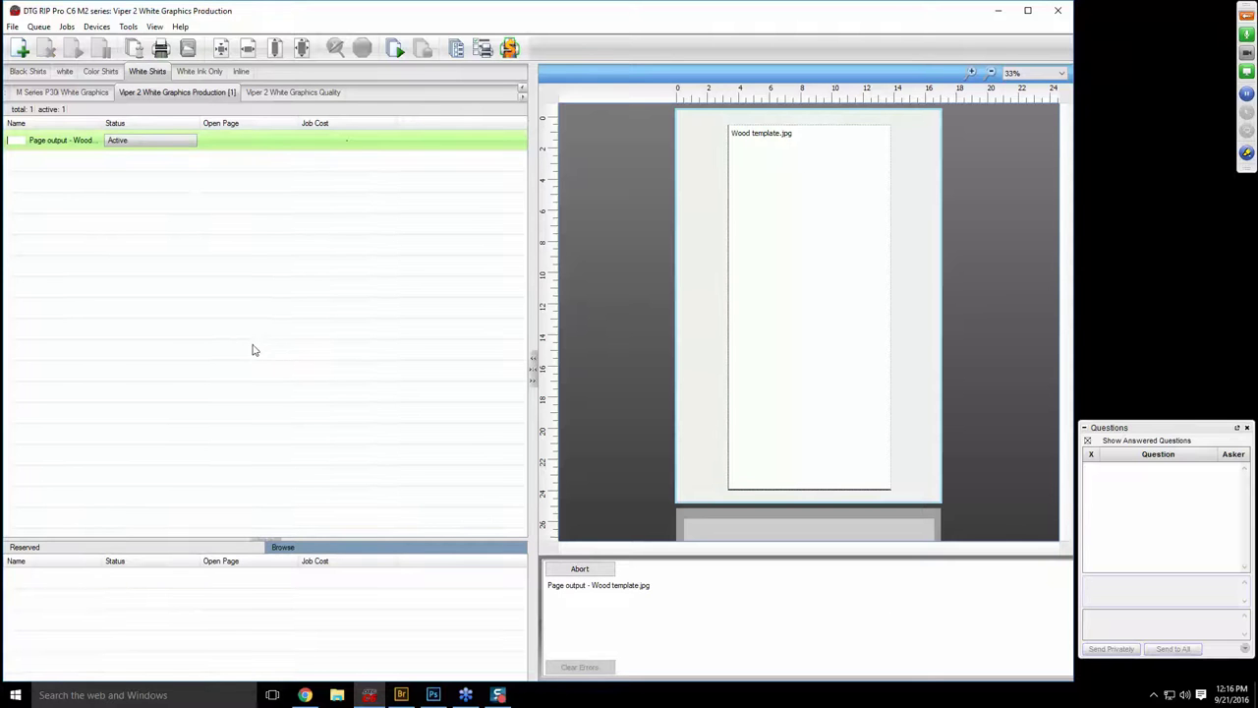
Pause screen sharing and enlarge the GoToWebinar Viewer window to examine the printer on the webcam.
{"action": "left_click", "coordinate": [1248, 57]}
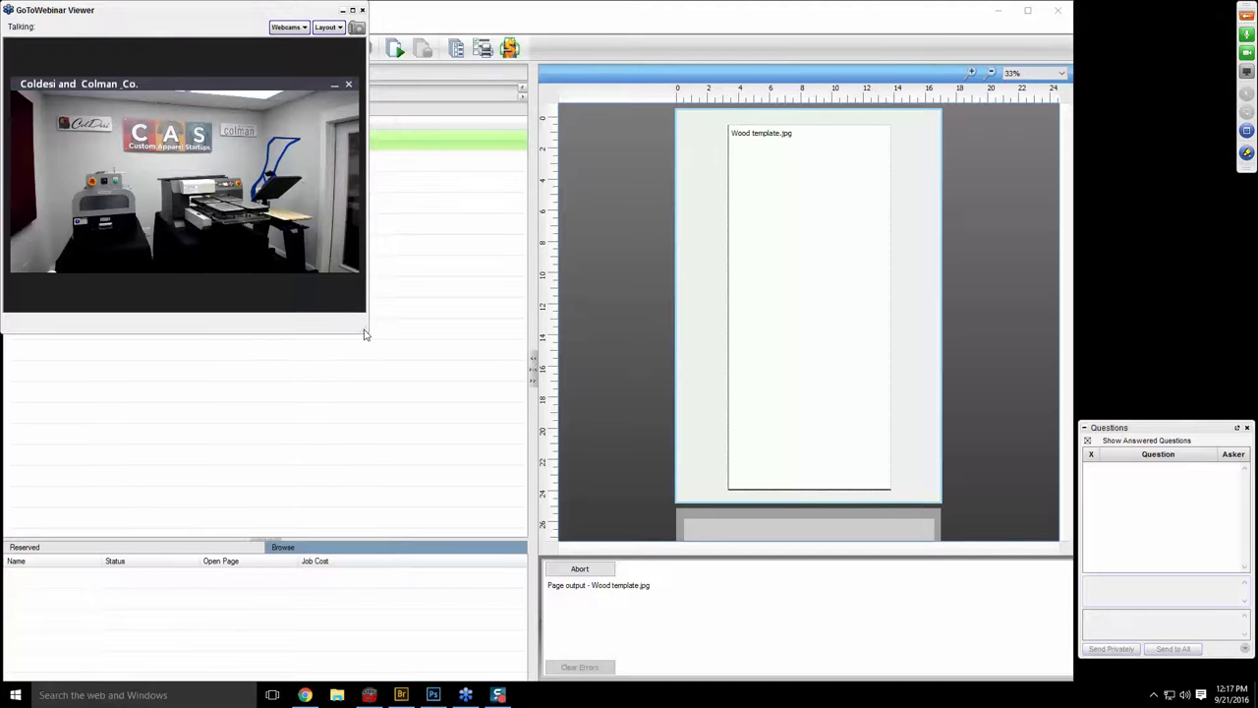
{"action": "left_click_drag", "start_coordinate": [367, 336], "coordinate": [617, 511]}
{"action": "left_click_drag", "start_coordinate": [715, 578], "coordinate": [1028, 676]}
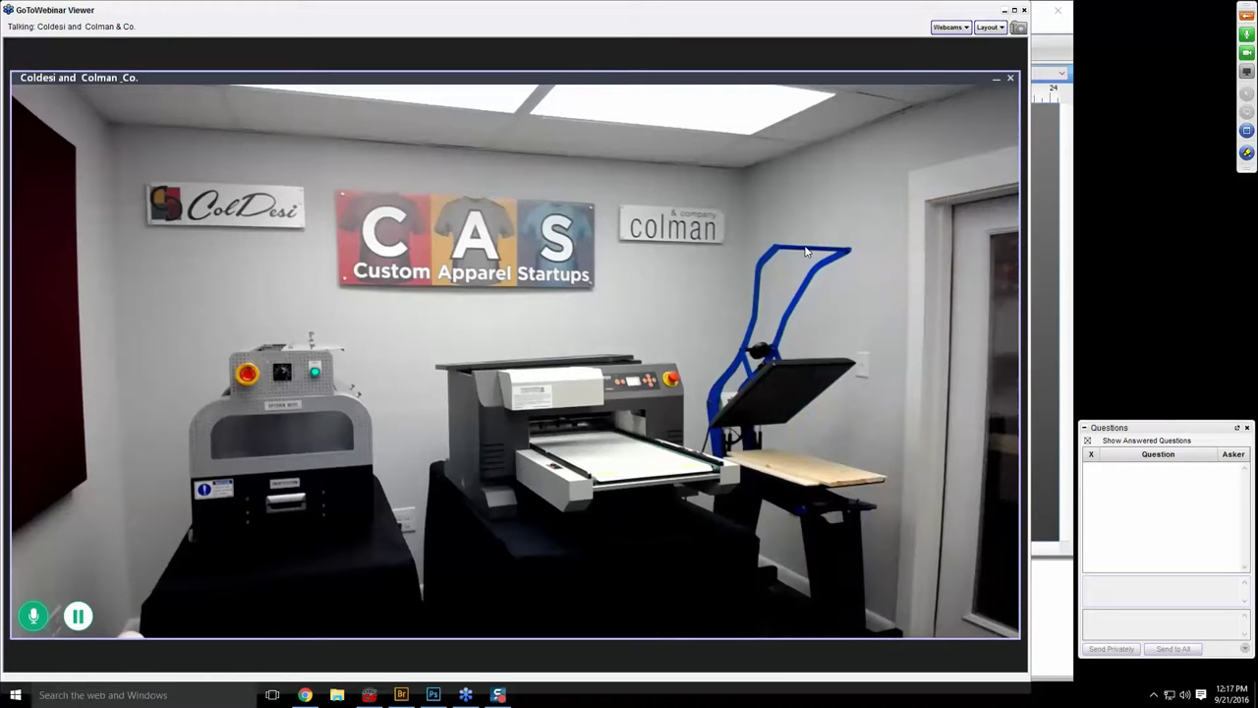
Return to DTG RIP Pro, print the spooled Wood template page output, and bring back the webcam viewer.
{"action": "left_click", "coordinate": [1050, 32]}
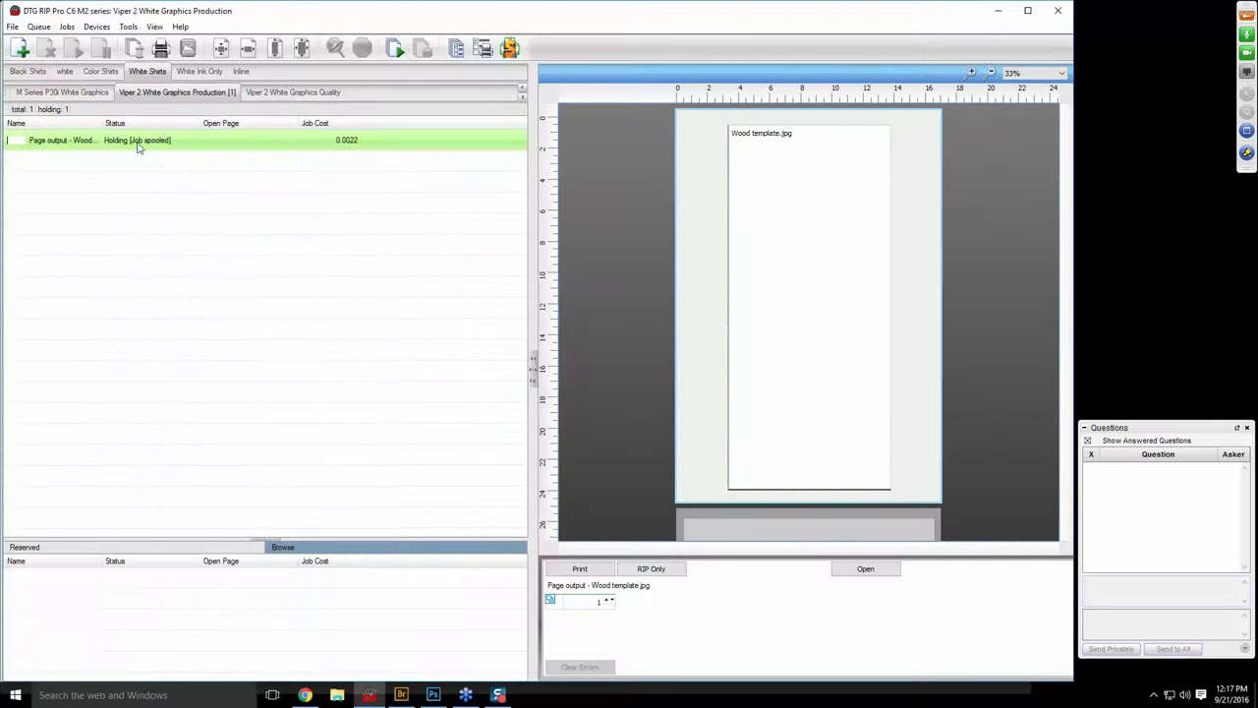
{"action": "left_click", "coordinate": [161, 48]}
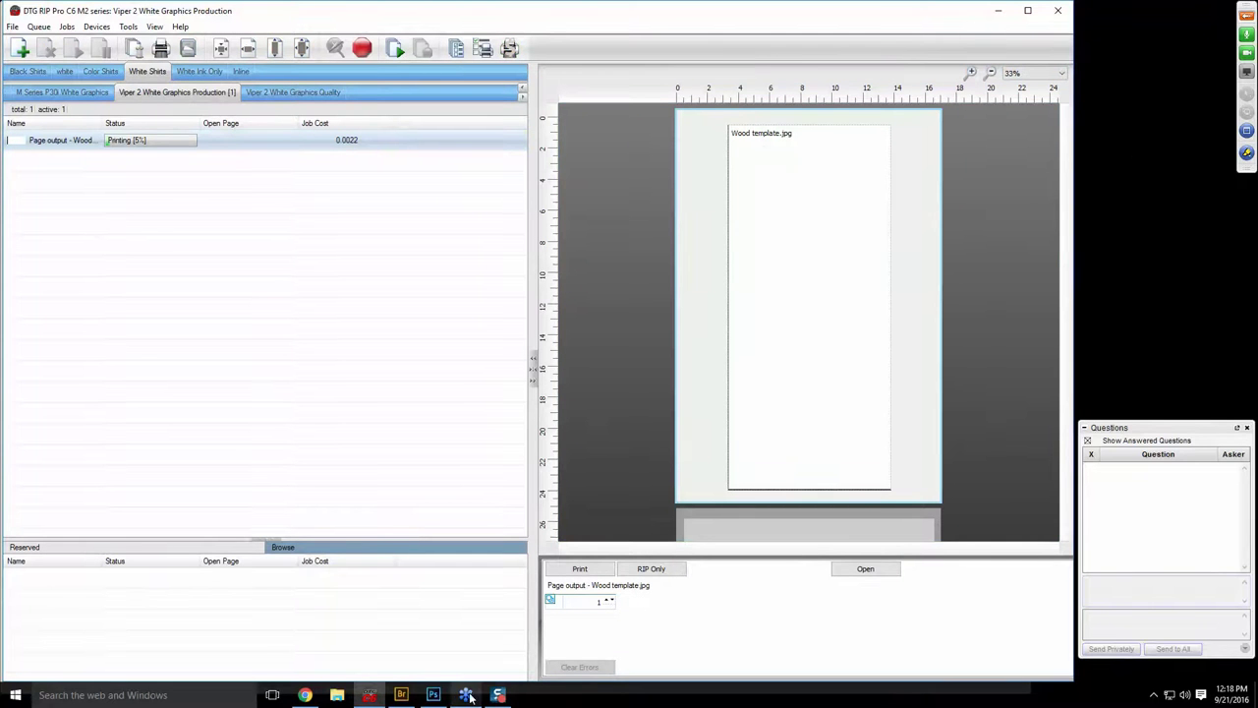
{"action": "left_click", "coordinate": [498, 694]}
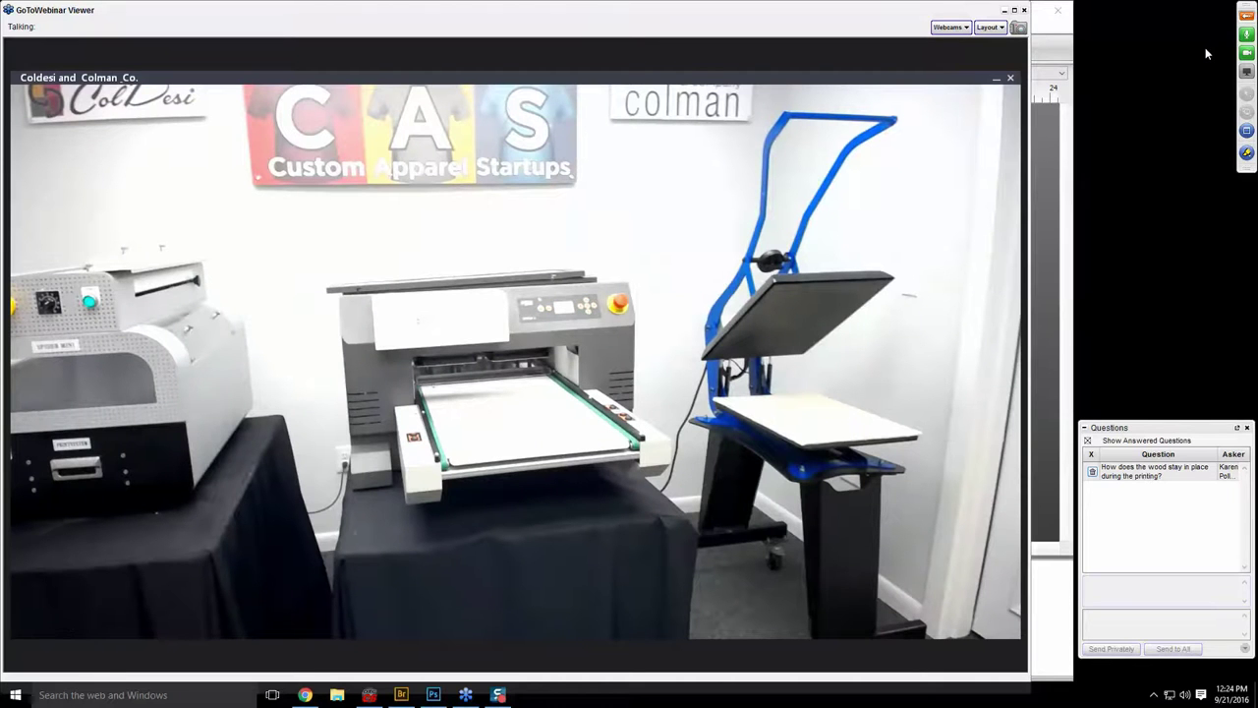
Resume screen sharing and clear the attendee's question about how the wood stays in place.
{"action": "left_click", "coordinate": [1246, 71]}
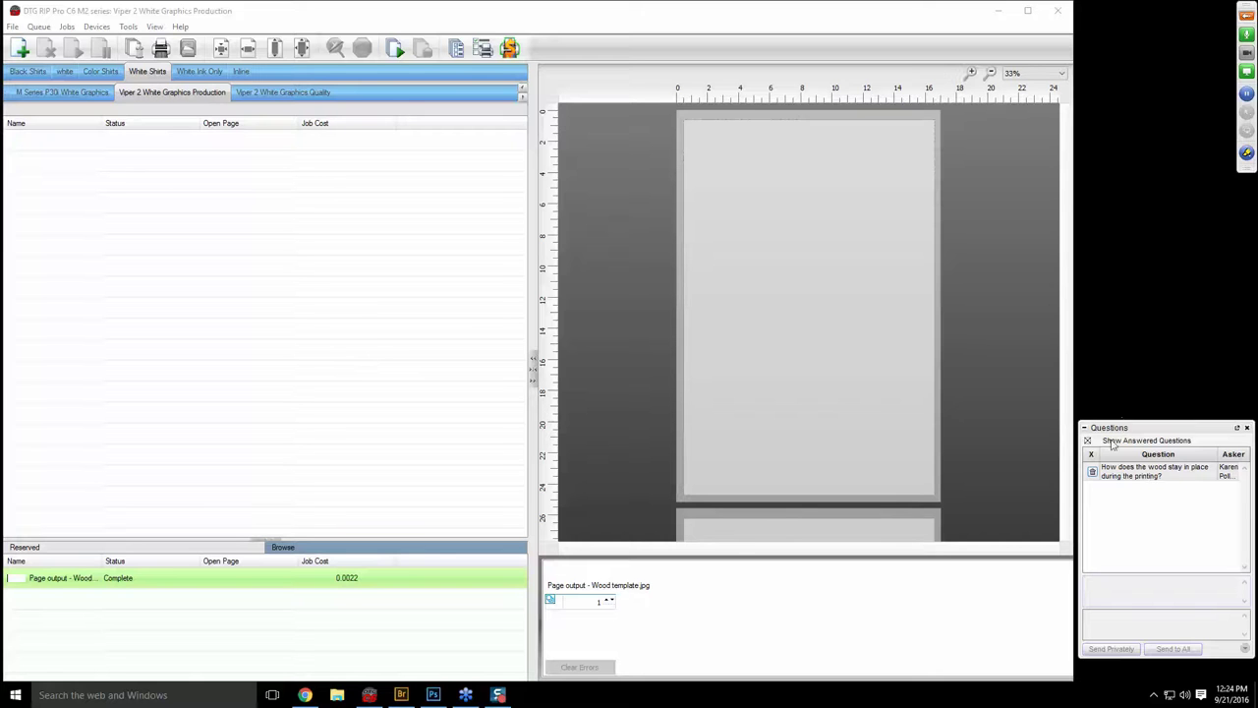
{"action": "left_click", "coordinate": [1094, 473]}
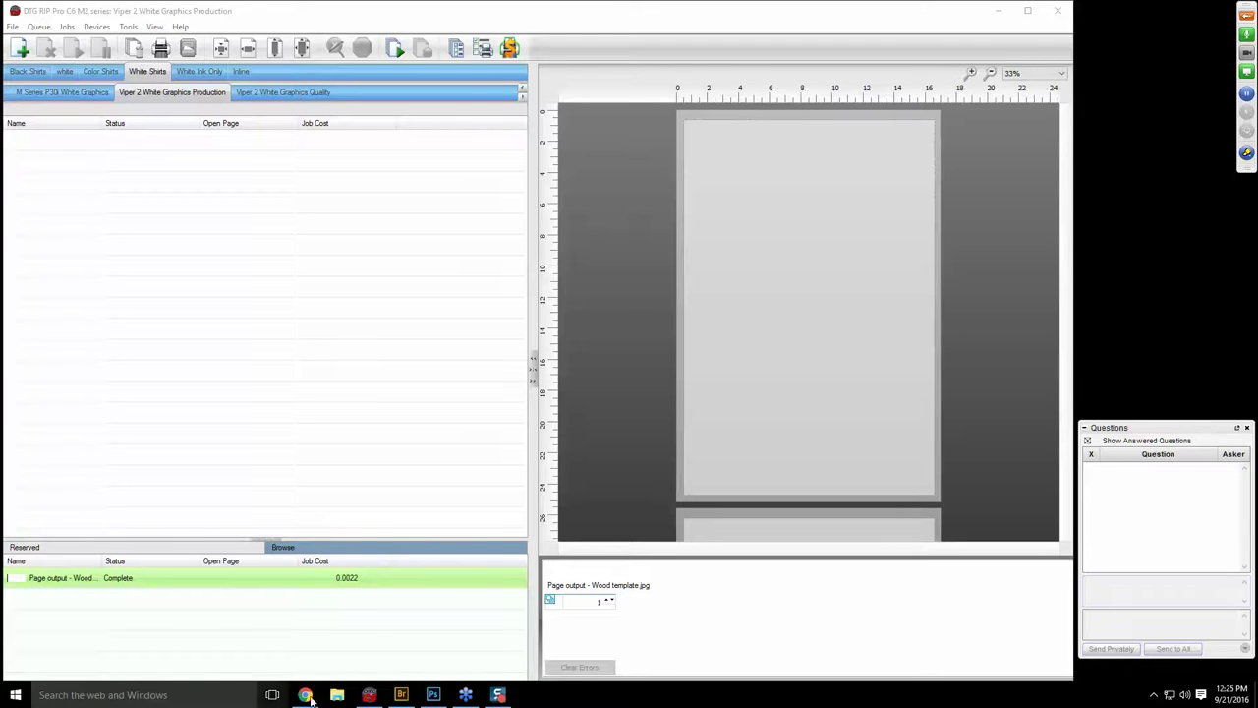
Switch to Photoshop and convert the Wood template's Background into a regular layer named "Layer 0".
{"action": "left_click", "coordinate": [434, 695]}
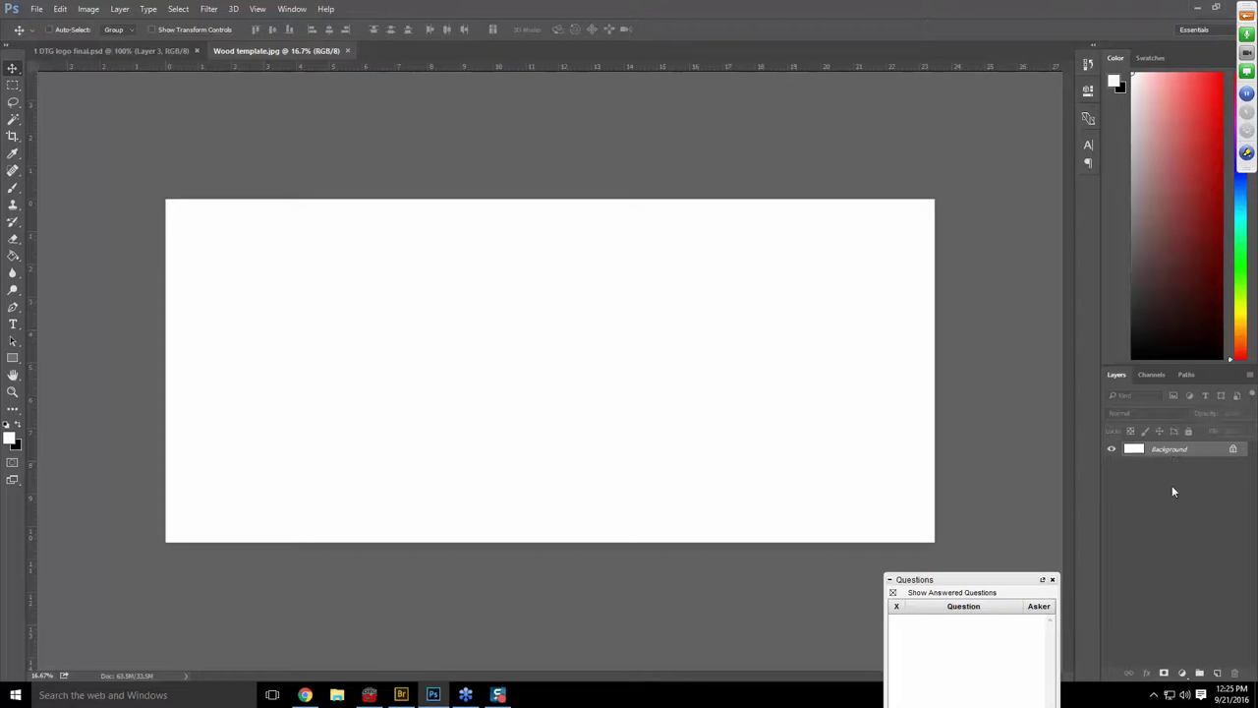
{"action": "double_click", "coordinate": [1171, 454]}
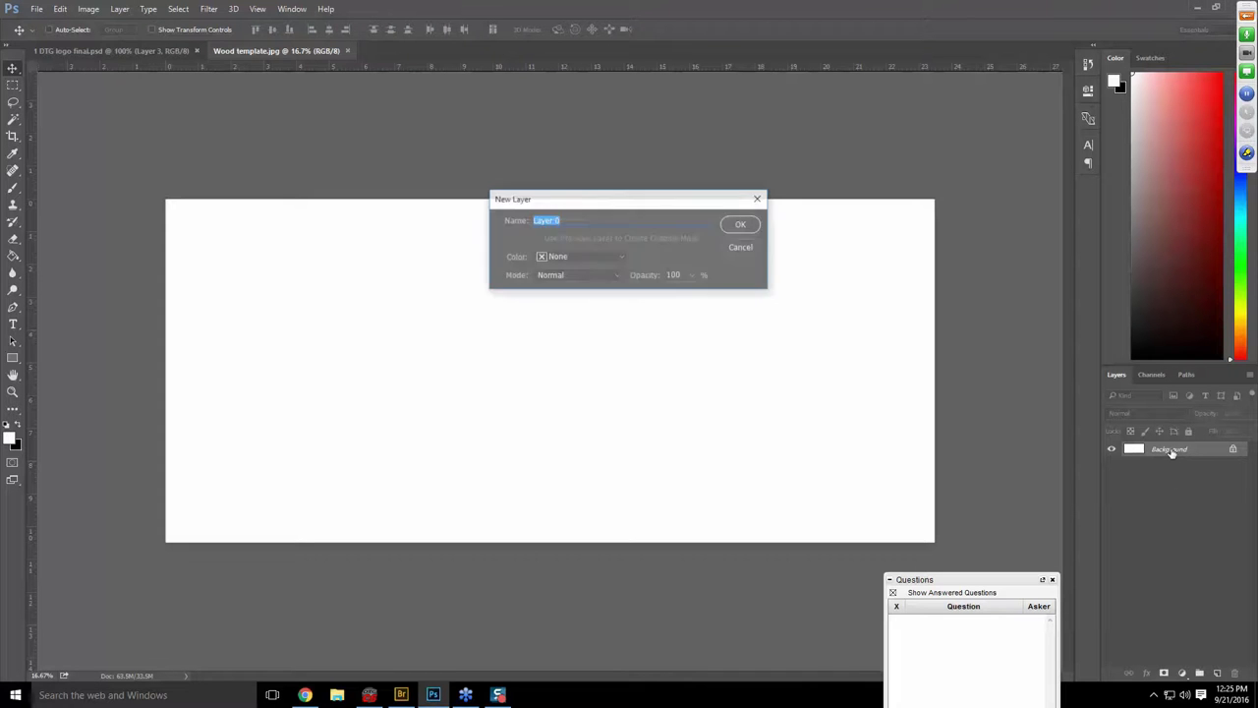
{"action": "left_click", "coordinate": [743, 225]}
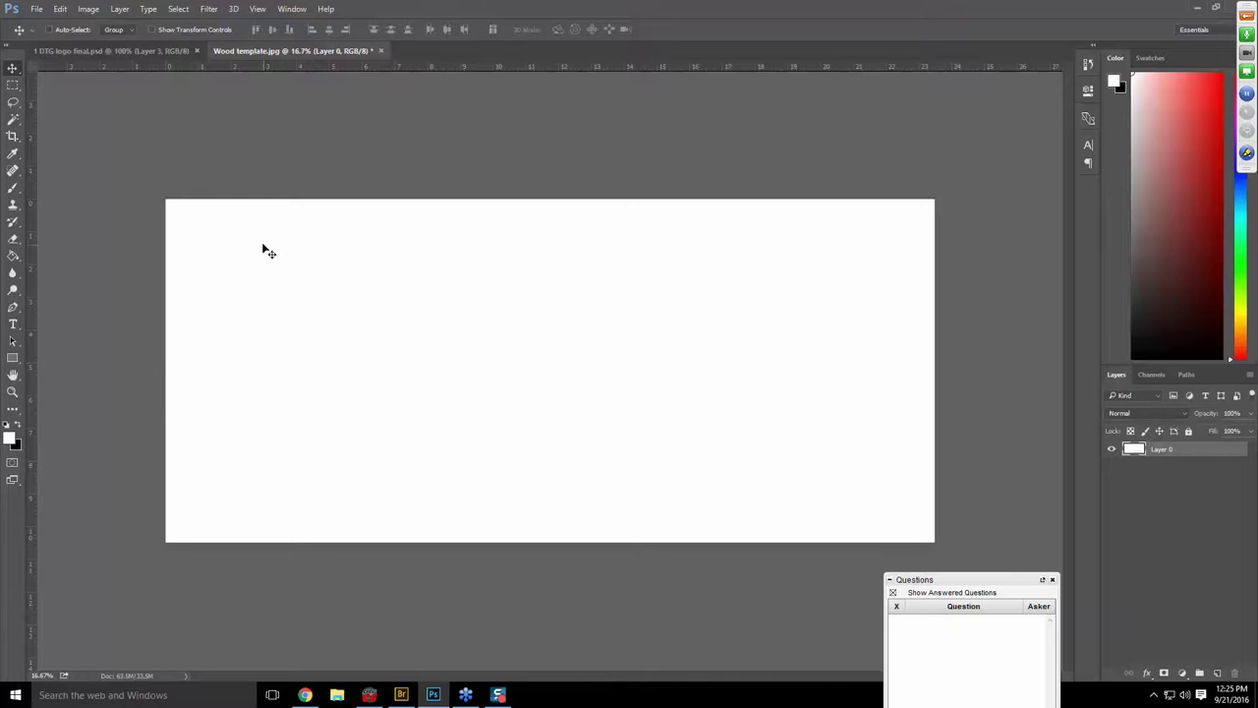
Float the "1 DTG logo final.psd" document in its own window over the lower part of the Wood template.
{"action": "left_click", "coordinate": [82, 54]}
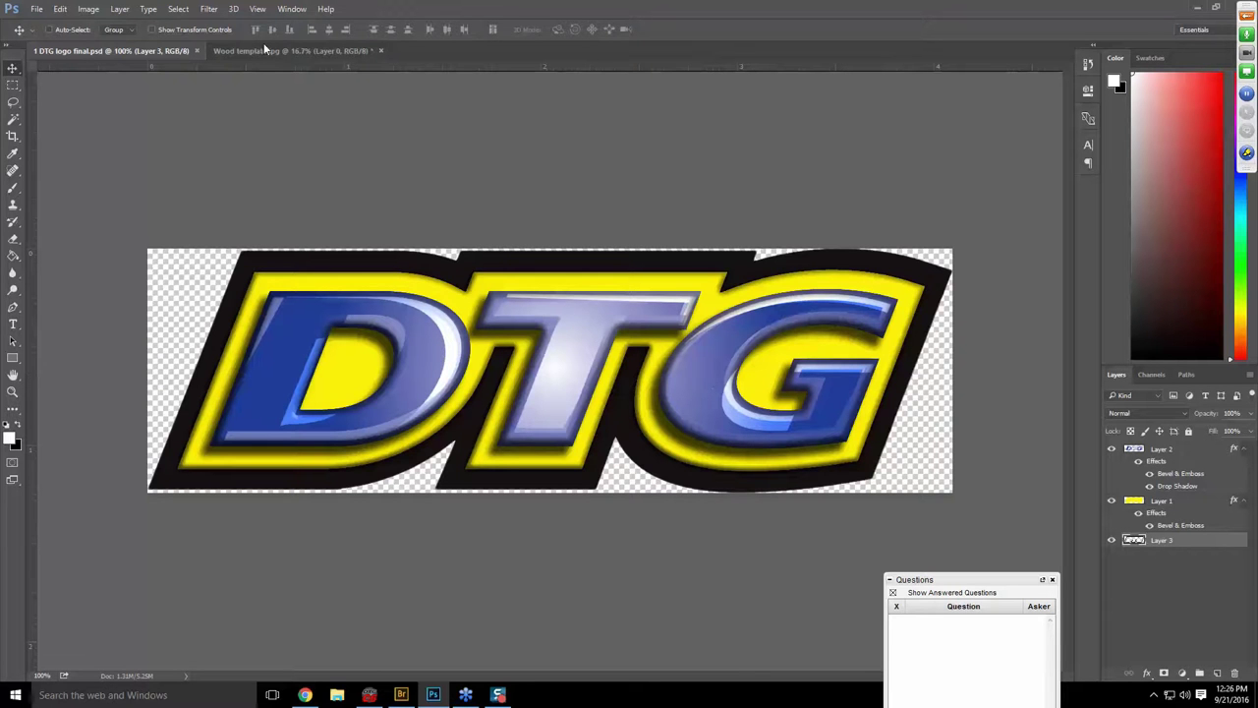
{"action": "left_click_drag", "start_coordinate": [117, 53], "coordinate": [671, 56]}
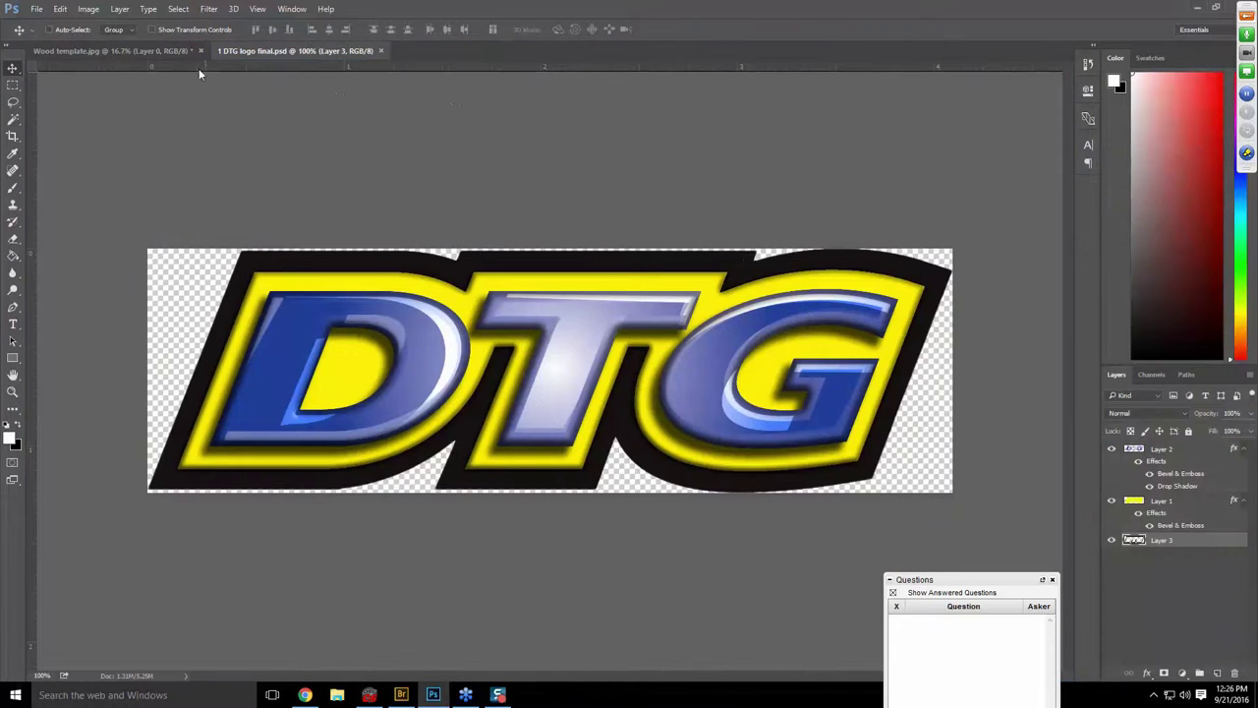
{"action": "left_click_drag", "start_coordinate": [67, 47], "coordinate": [236, 52]}
{"action": "left_click_drag", "start_coordinate": [109, 46], "coordinate": [109, 86]}
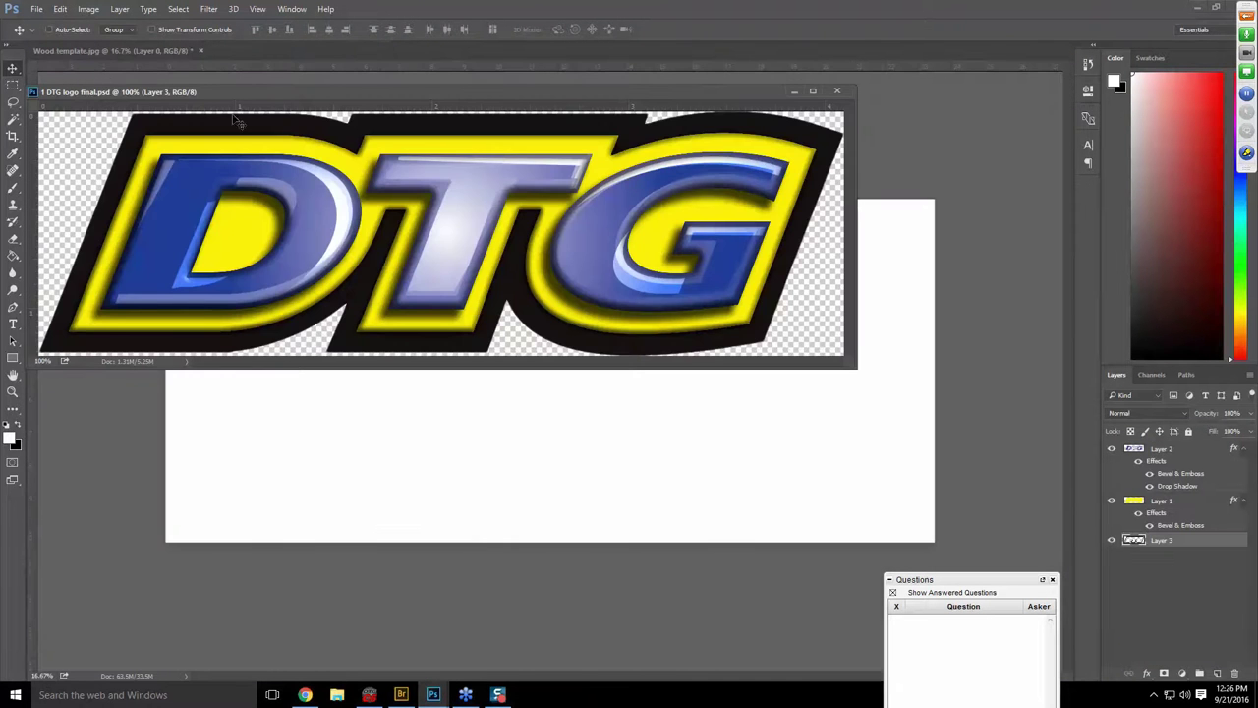
{"action": "left_click_drag", "start_coordinate": [317, 95], "coordinate": [523, 306]}
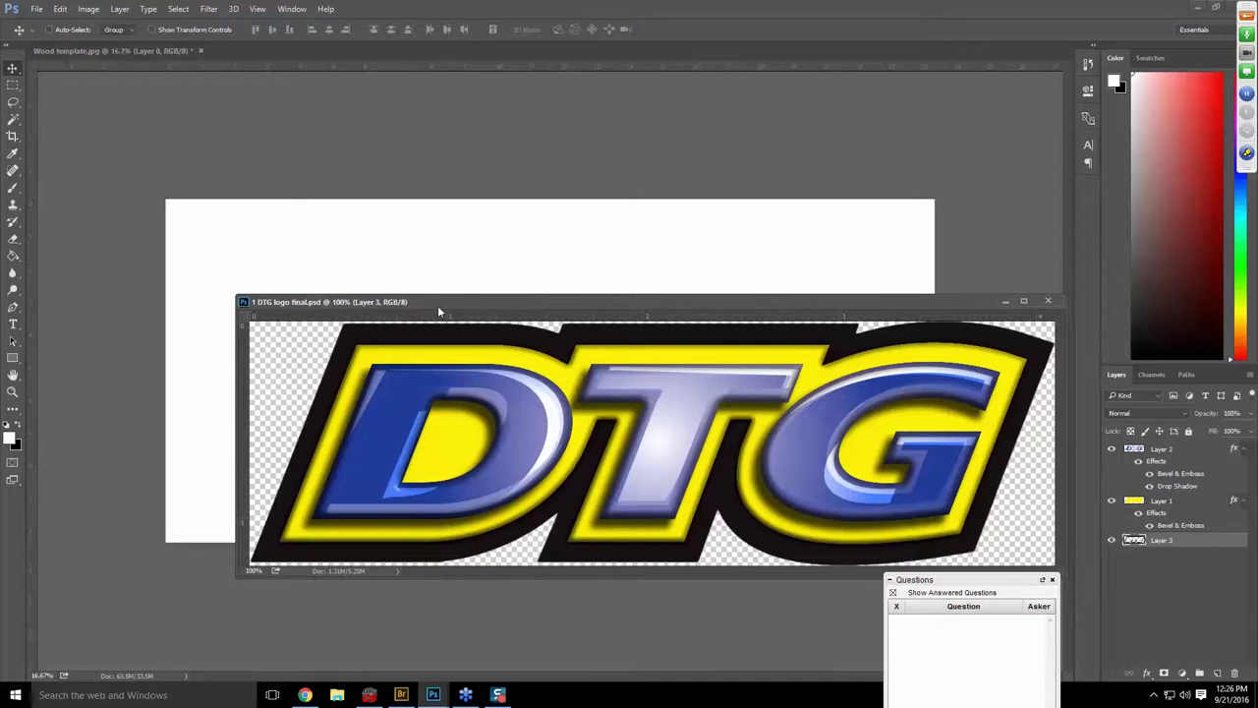
Copy all three DTG logo layers onto the upper right of the Wood template and dock the logo document again.
{"action": "left_click", "coordinate": [1171, 449], "text": "ctrl"}
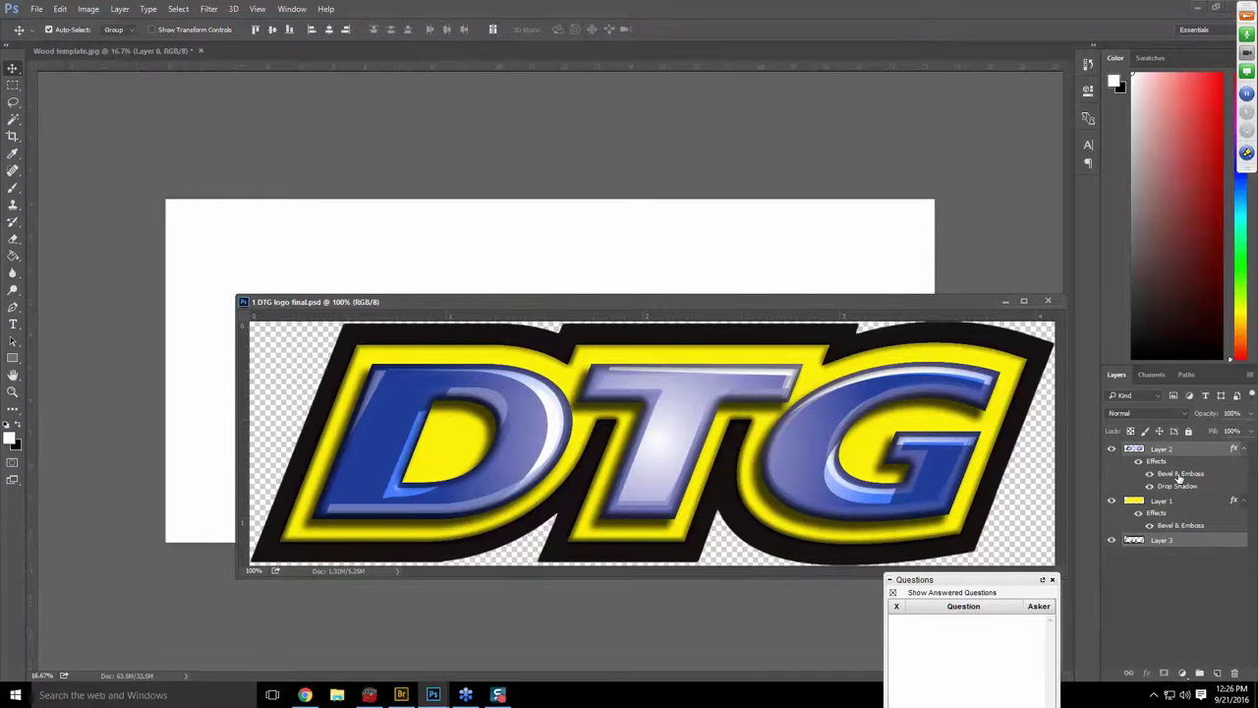
{"action": "left_click", "coordinate": [1185, 502], "text": "ctrl"}
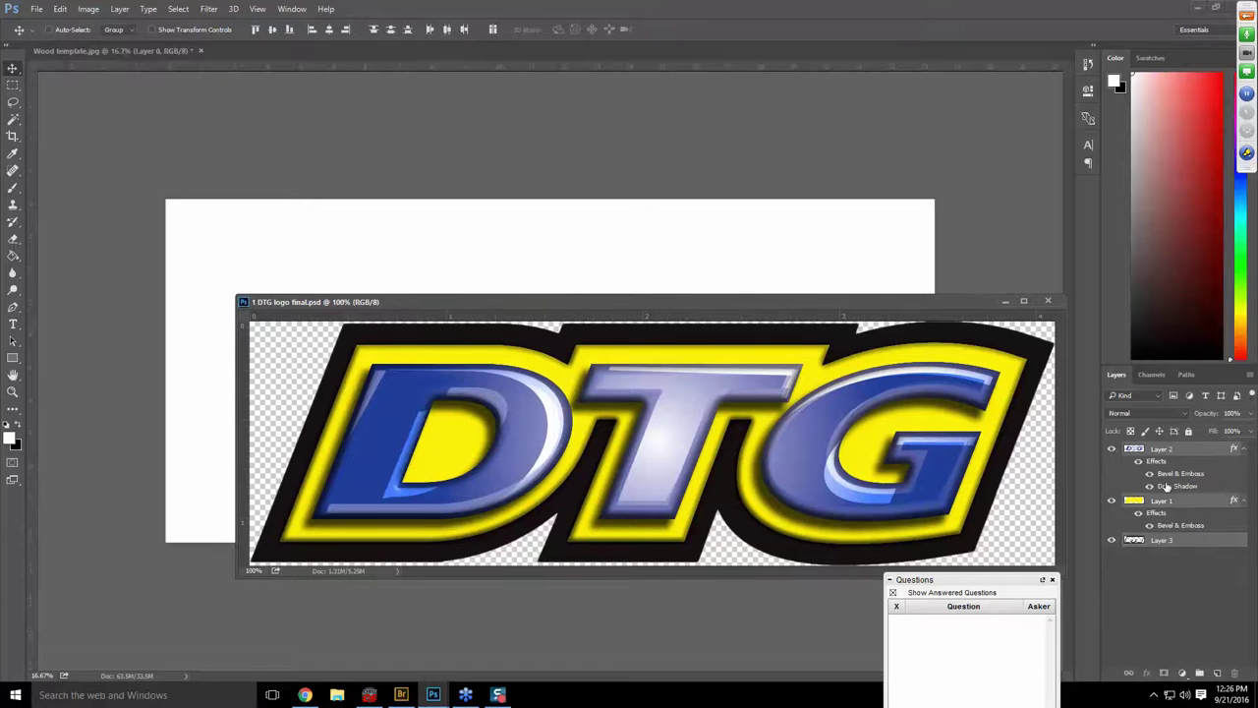
{"action": "left_click_drag", "start_coordinate": [792, 454], "coordinate": [681, 259]}
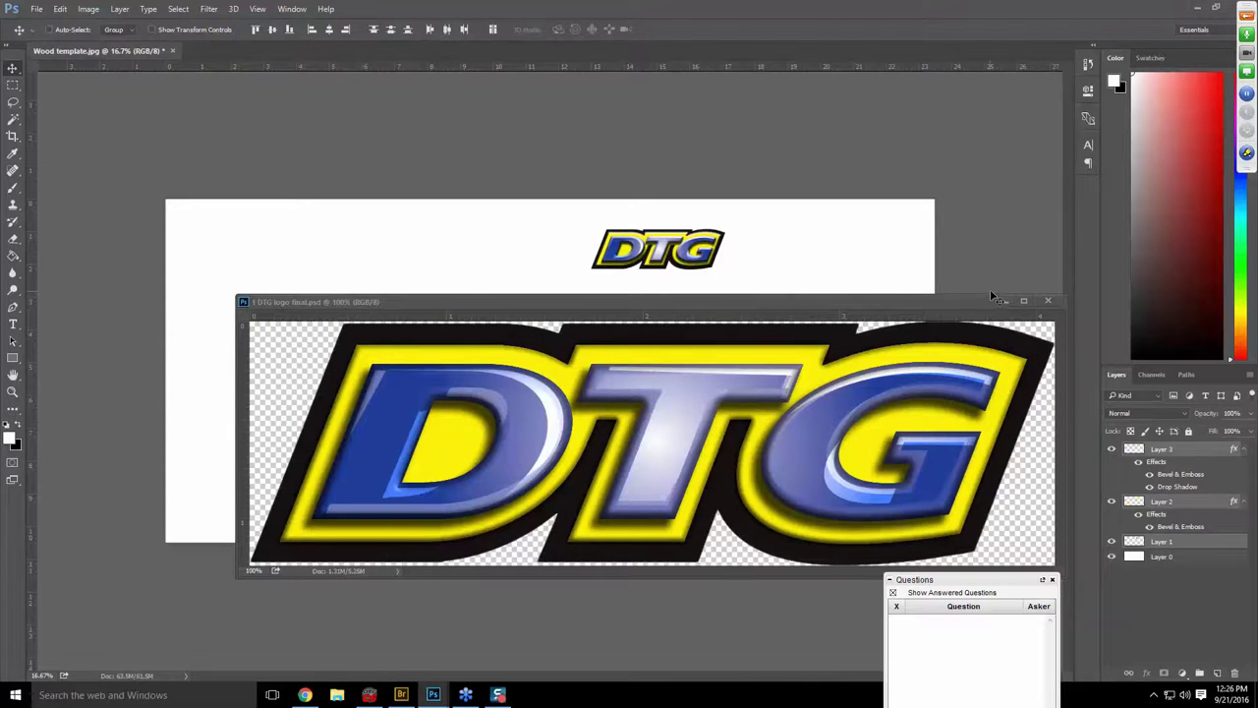
{"action": "left_click_drag", "start_coordinate": [874, 307], "coordinate": [765, 61]}
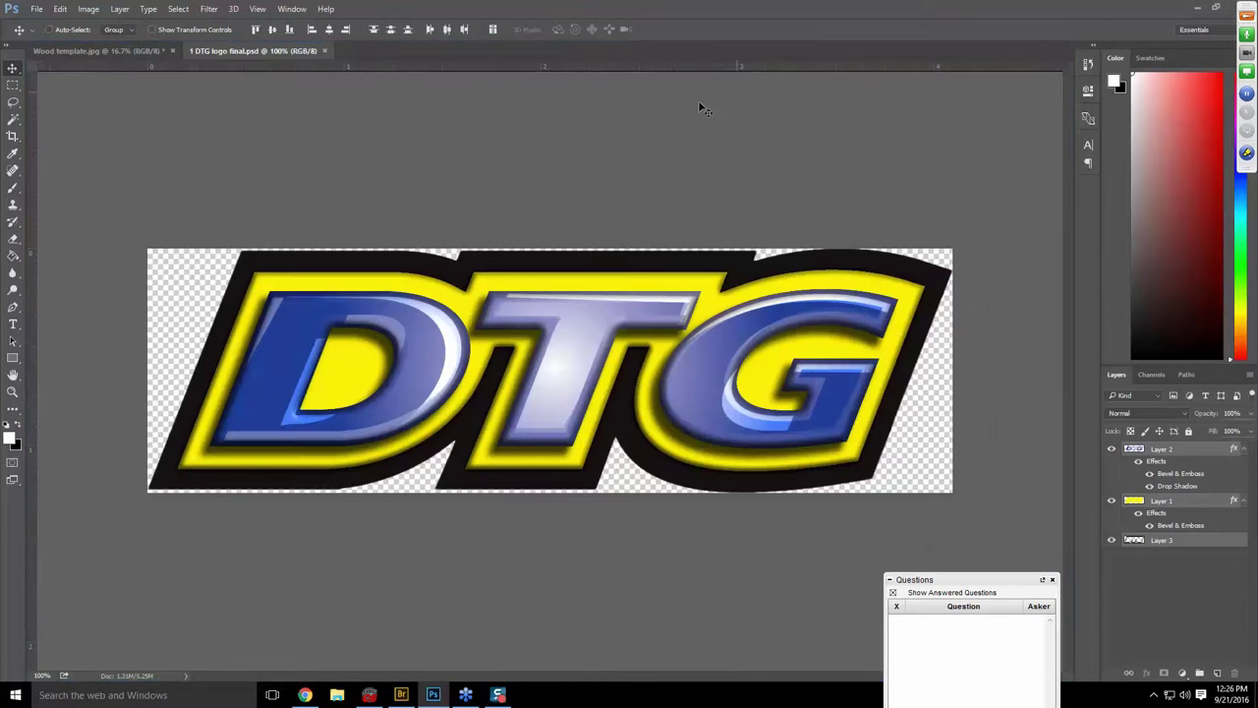
In the Wood template document, toggle each logo layer's visibility to check it and convert the three DTG logo layers into one smart object.
{"action": "left_click", "coordinate": [78, 50]}
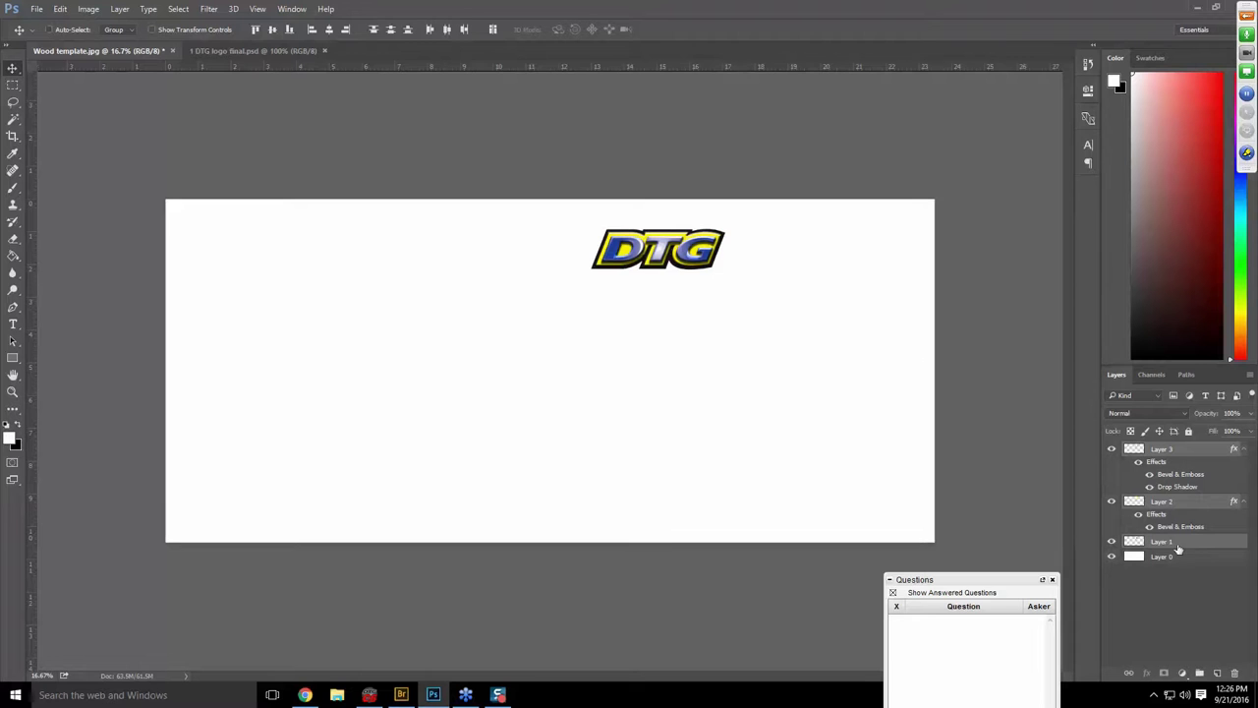
{"action": "left_click", "coordinate": [1112, 449]}
{"action": "left_click", "coordinate": [1112, 450]}
{"action": "left_click", "coordinate": [1112, 502]}
{"action": "left_click", "coordinate": [1112, 503]}
{"action": "left_click", "coordinate": [1112, 541]}
{"action": "left_click", "coordinate": [1112, 541]}
{"action": "right_click", "coordinate": [1180, 449]}
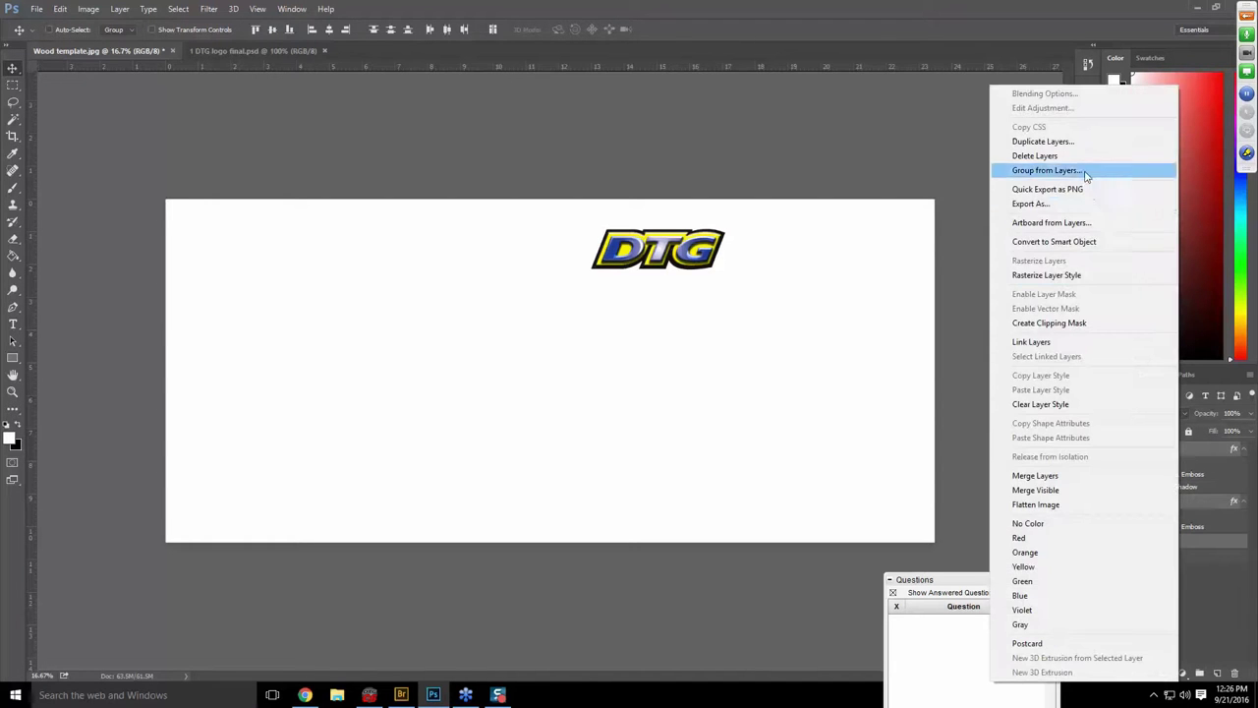
{"action": "left_click", "coordinate": [1078, 242]}
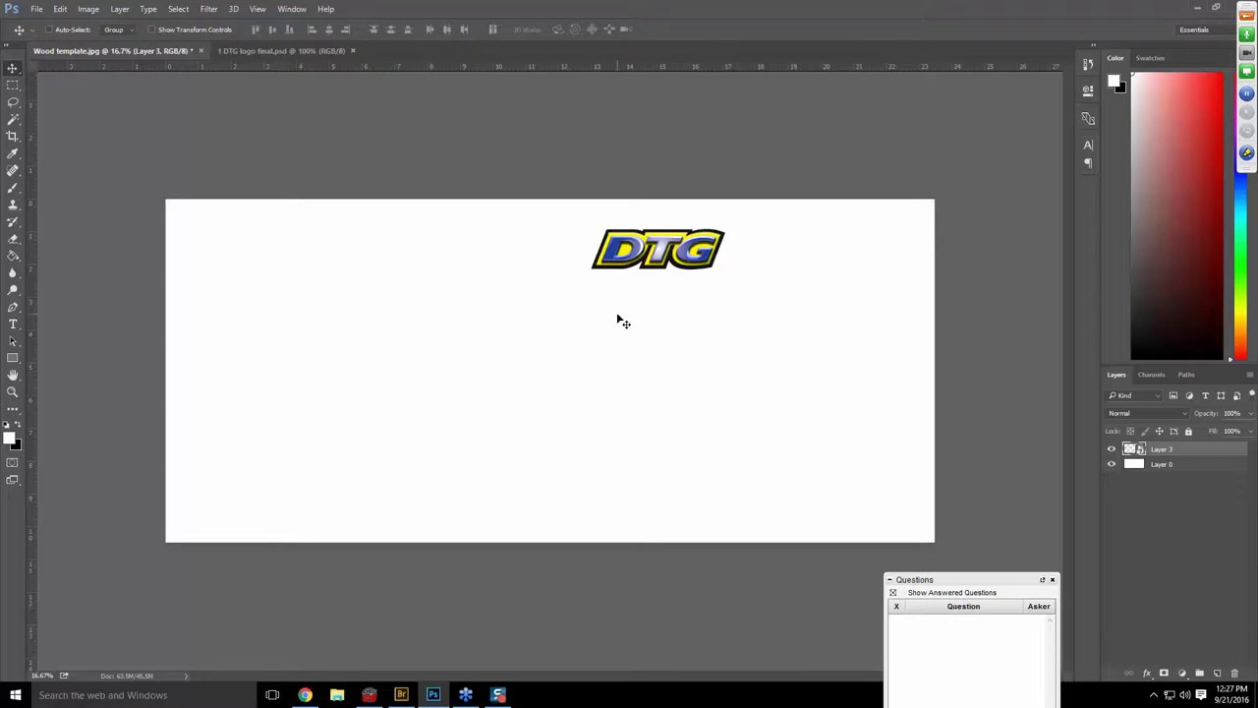
Scale the DTG logo smart object up proportionally to about 534% and center it on the Wood template canvas.
{"action": "left_click", "coordinate": [14, 85]}
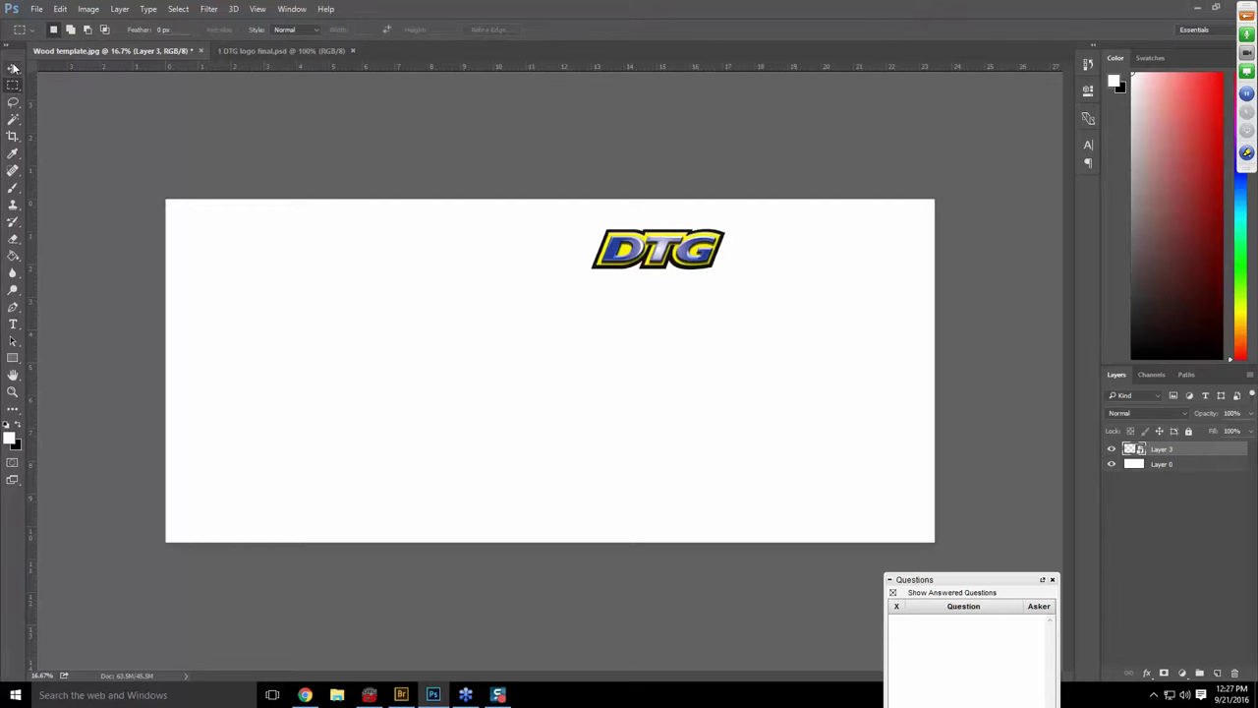
{"action": "left_click", "coordinate": [12, 68]}
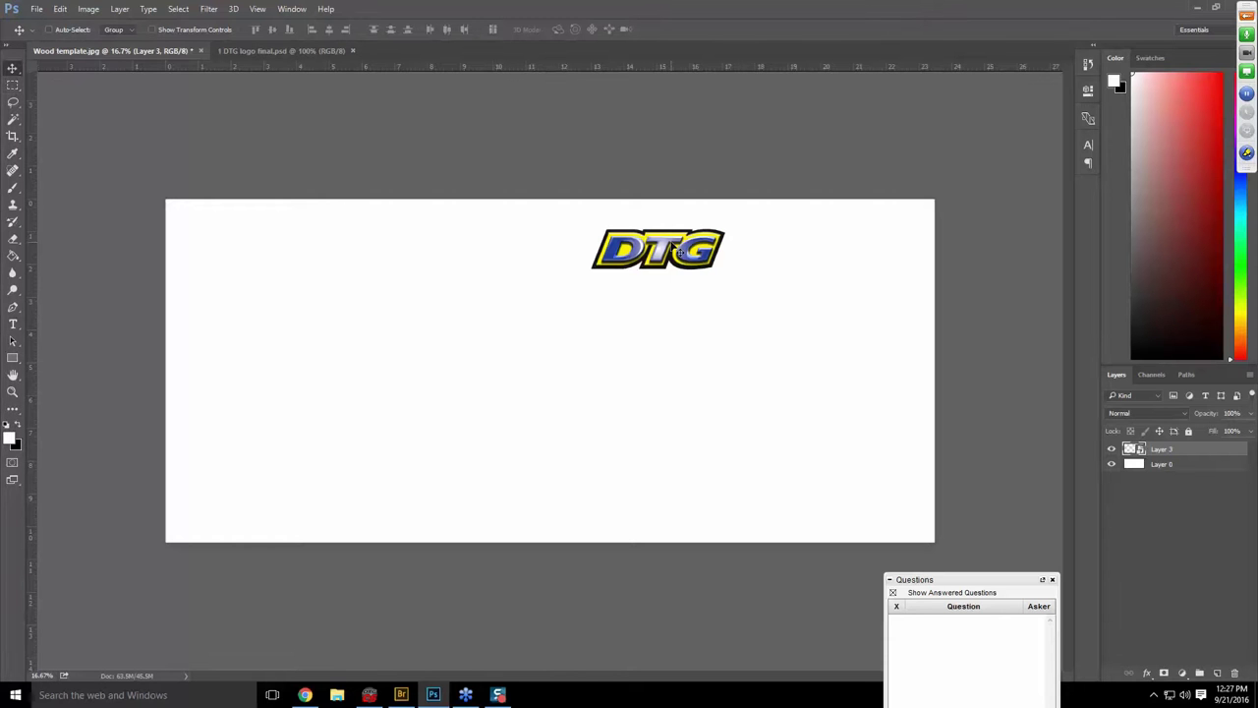
{"action": "key", "text": "ctrl"}
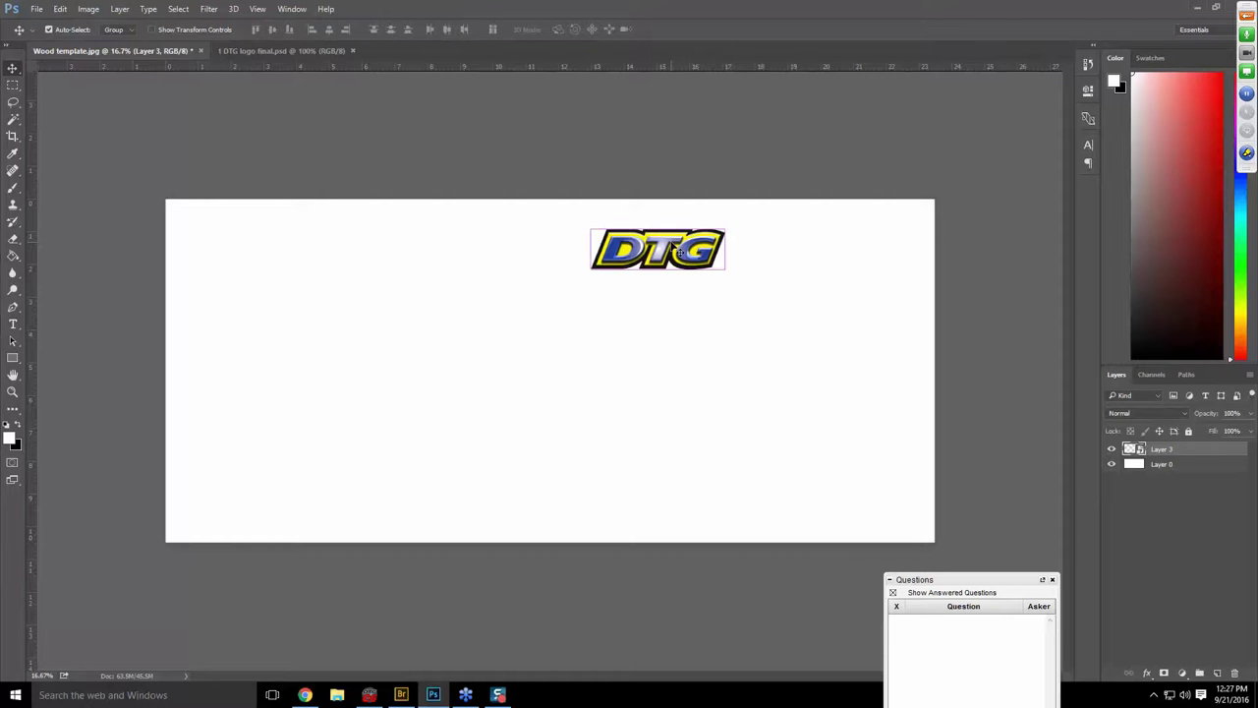
{"action": "key", "text": "ctrl+t"}
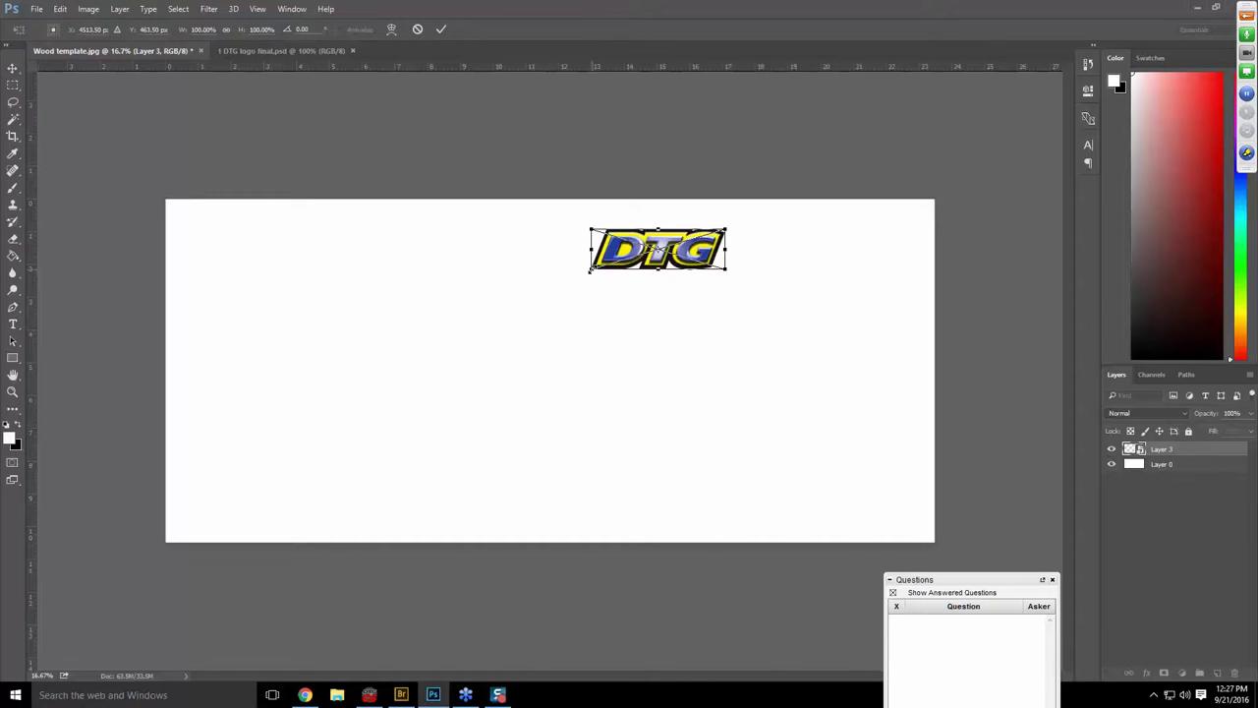
{"action": "left_click_drag", "start_coordinate": [591, 268], "coordinate": [205, 391]}
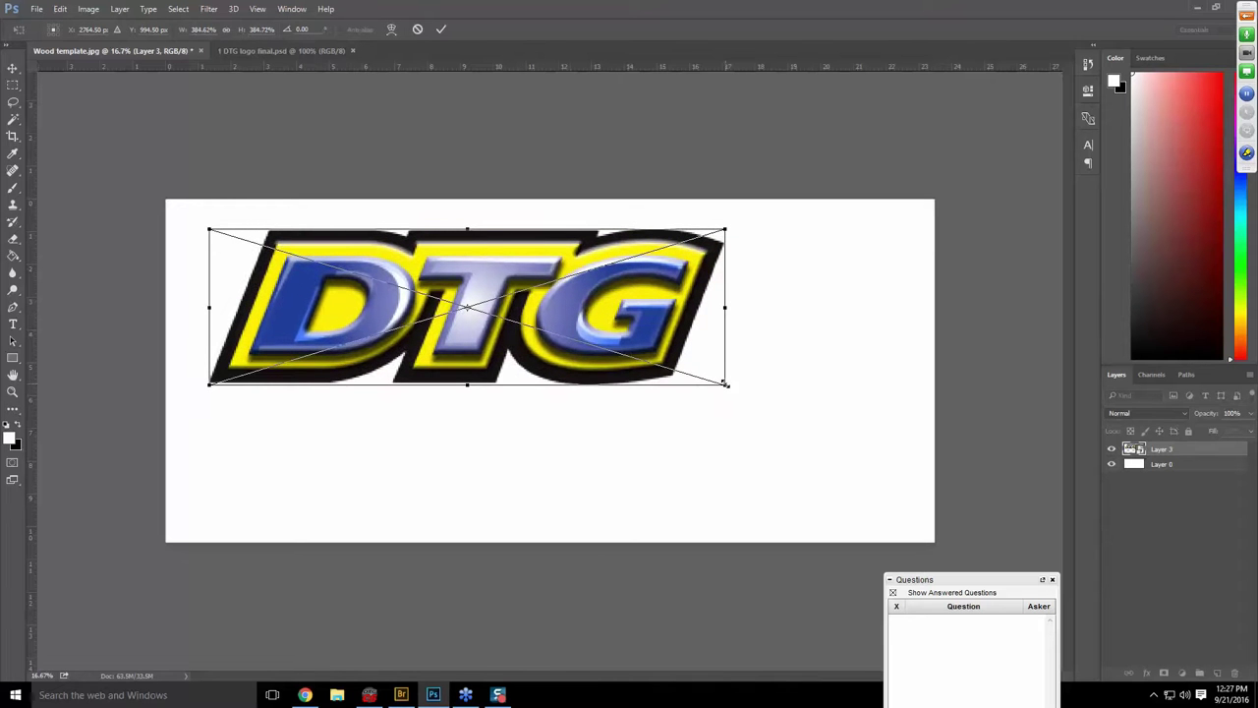
{"action": "left_click_drag", "start_coordinate": [727, 386], "coordinate": [888, 481]}
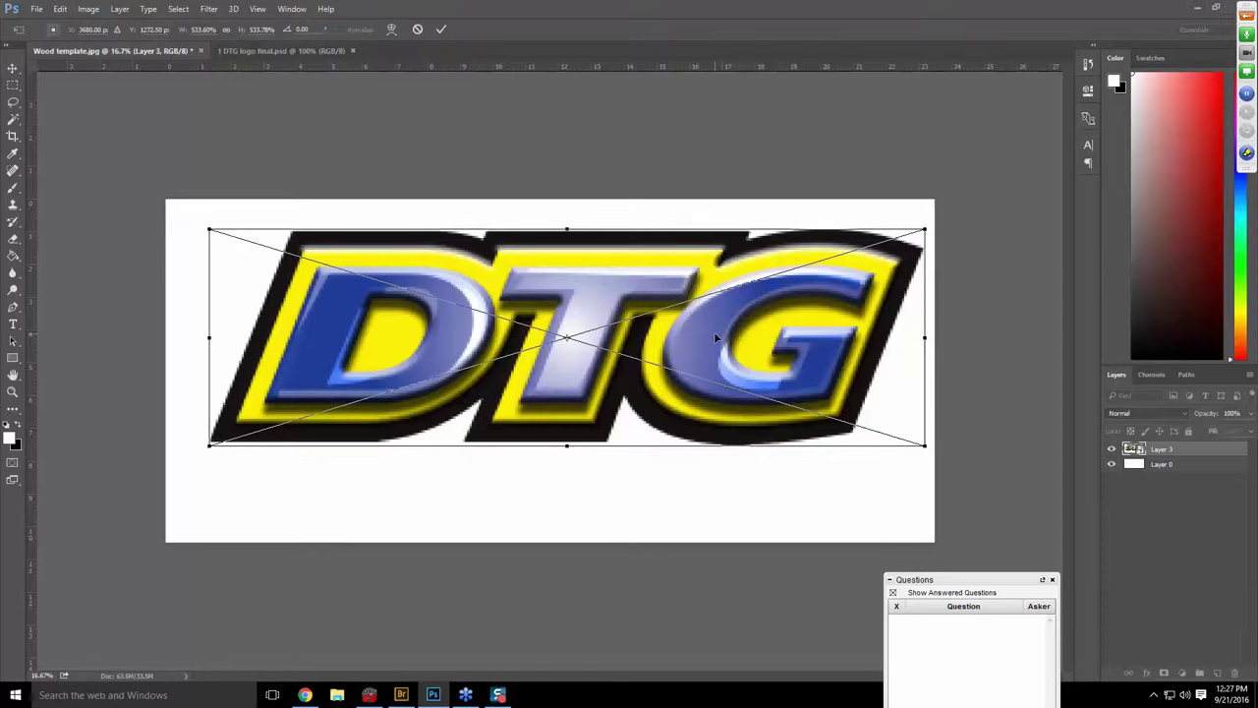
{"action": "left_click_drag", "start_coordinate": [713, 334], "coordinate": [702, 367]}
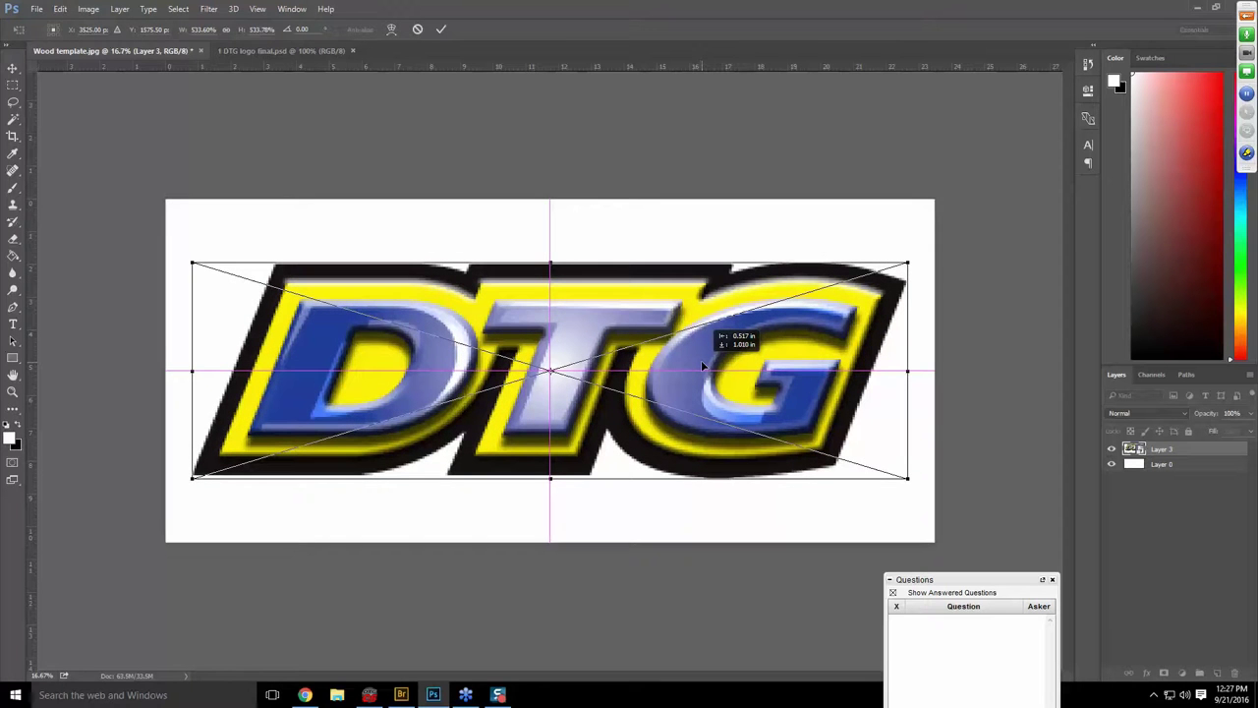
{"action": "left_click_drag", "start_coordinate": [702, 365], "coordinate": [702, 364]}
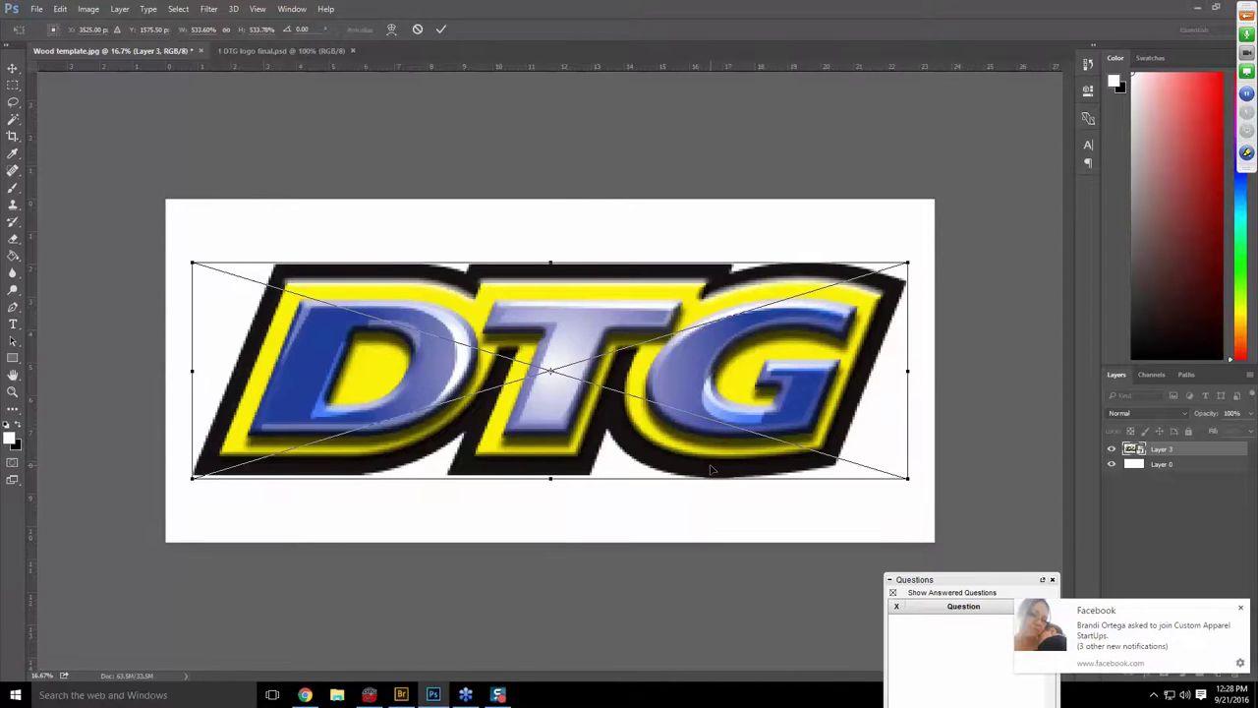
{"action": "key", "text": "Return"}
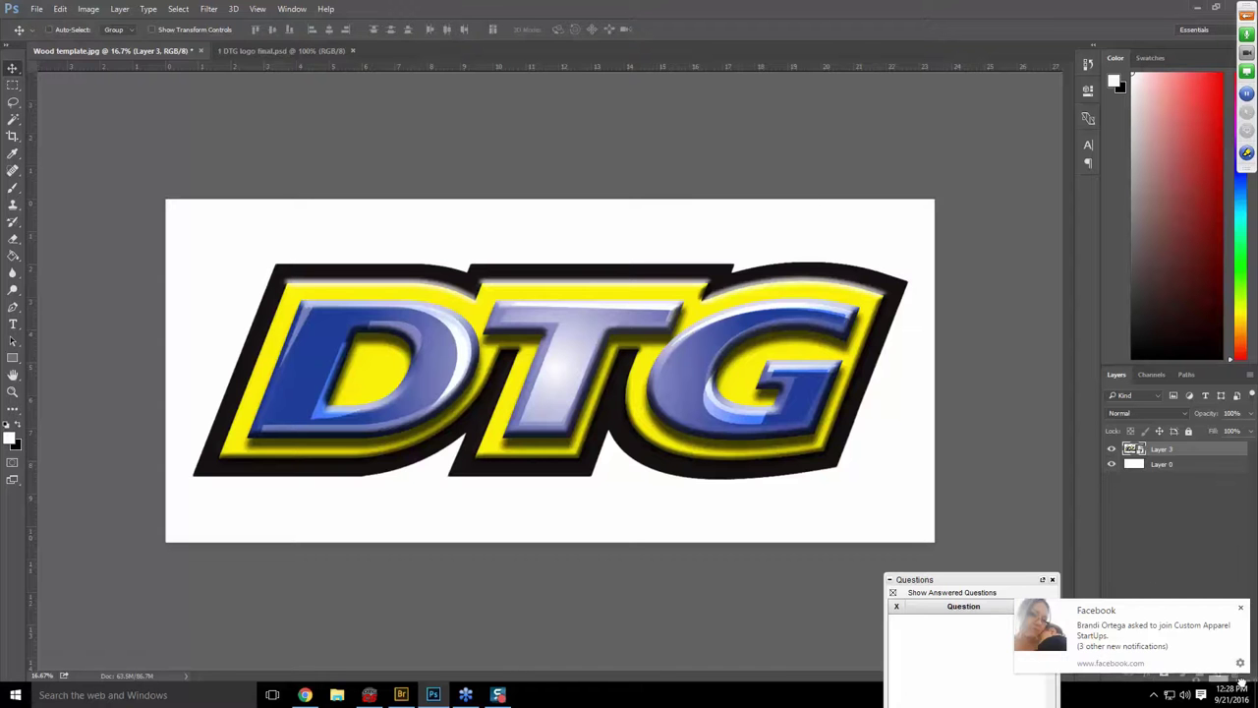
Delete the white Layer 0 and save the artwork in Pictures as a PNG named "Wood template" with Smallest / Slow compression and no interlacing.
{"action": "left_click_drag", "start_coordinate": [1237, 678], "coordinate": [1237, 678]}
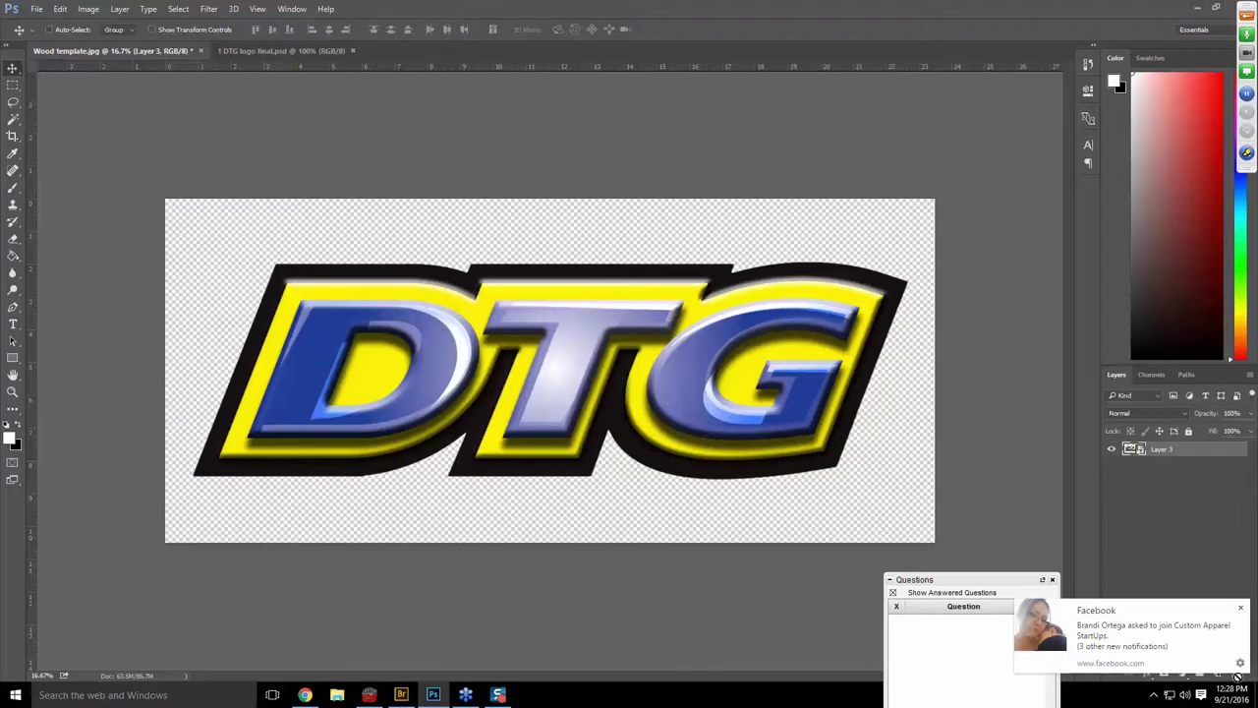
{"action": "left_click", "coordinate": [1241, 609]}
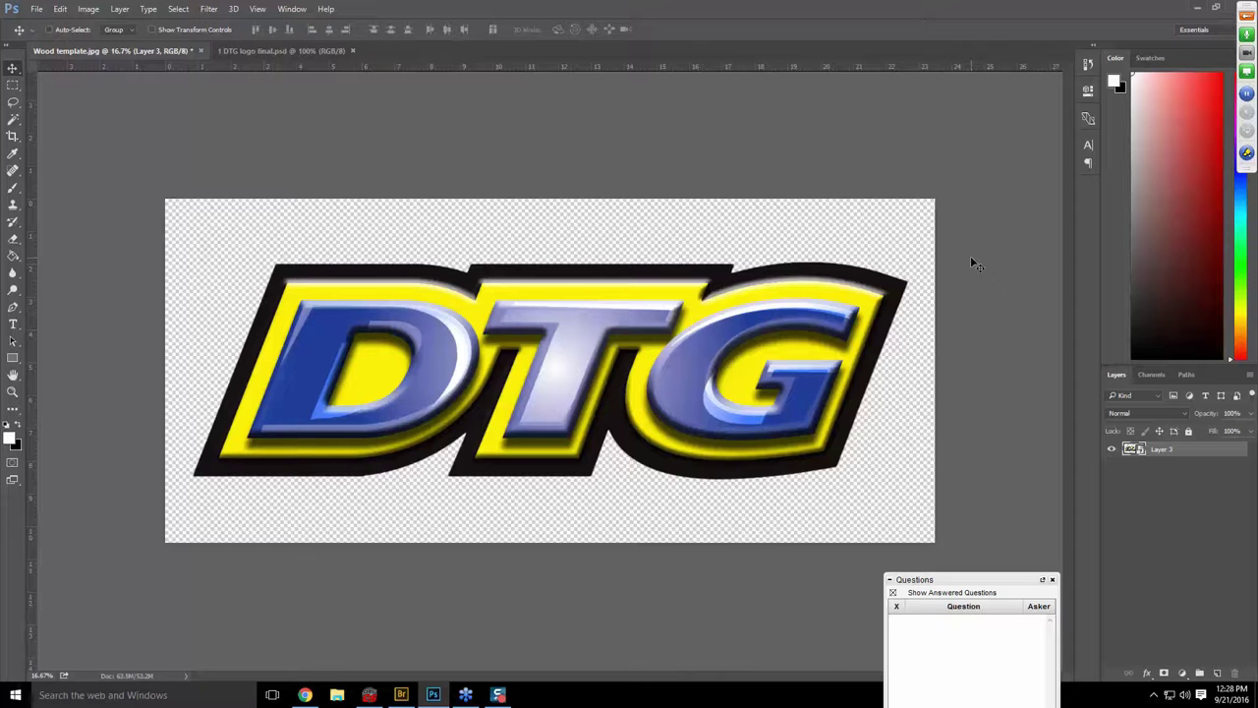
{"action": "left_click", "coordinate": [37, 9]}
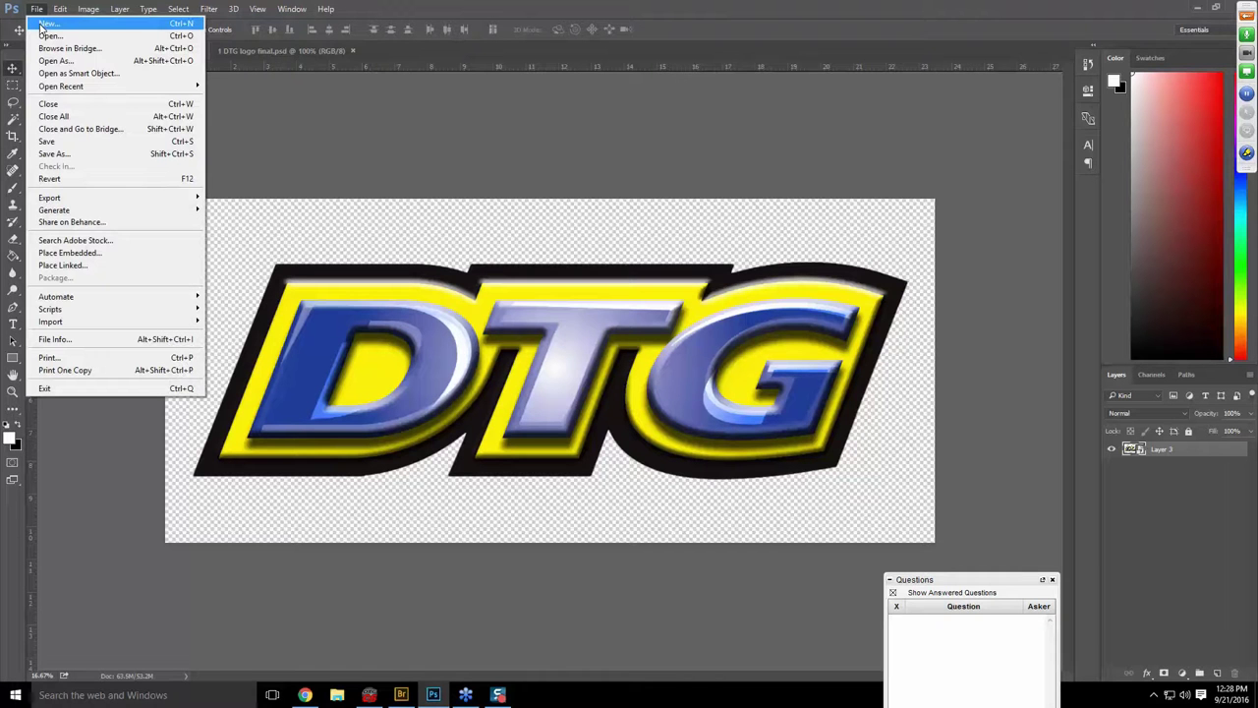
{"action": "left_click", "coordinate": [90, 158]}
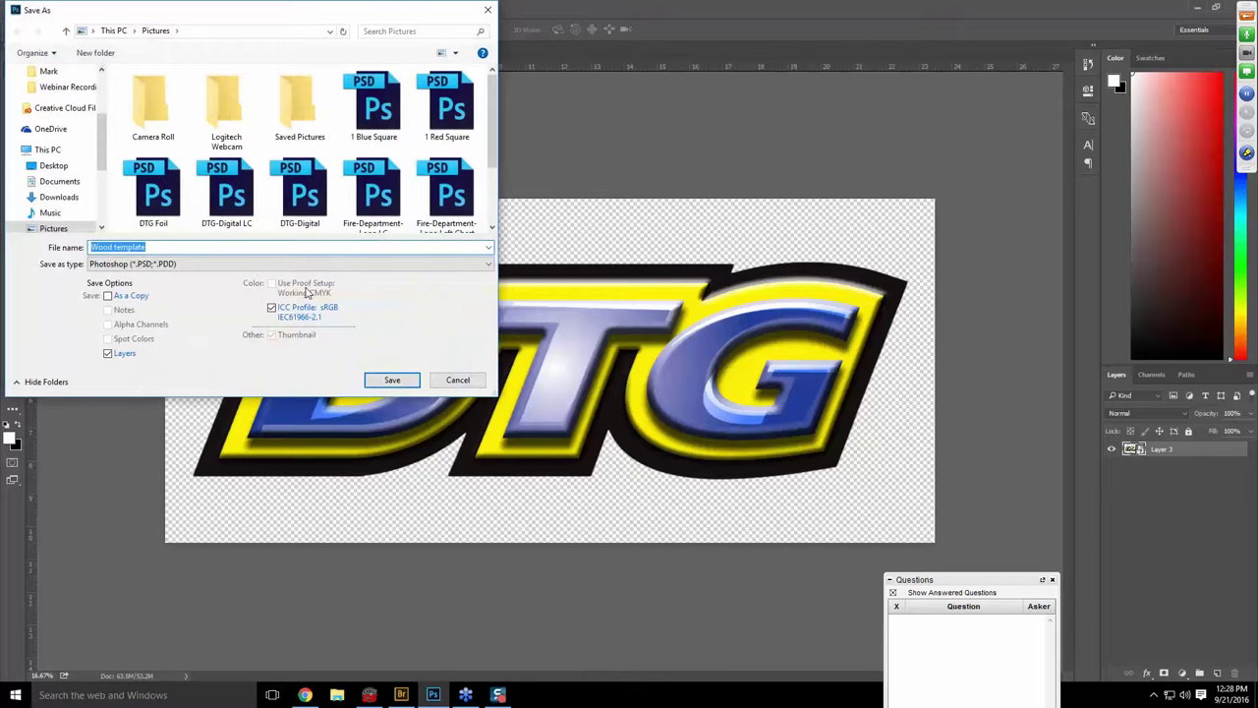
{"action": "left_click", "coordinate": [201, 264]}
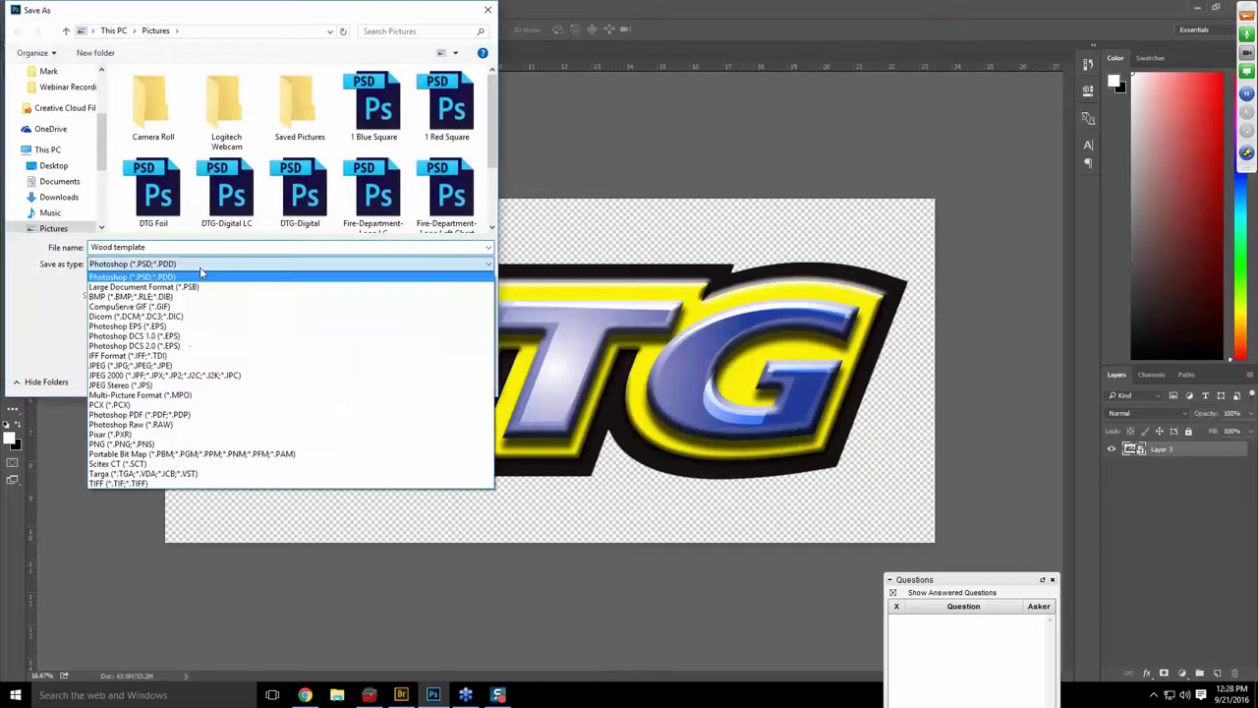
{"action": "left_click", "coordinate": [172, 448]}
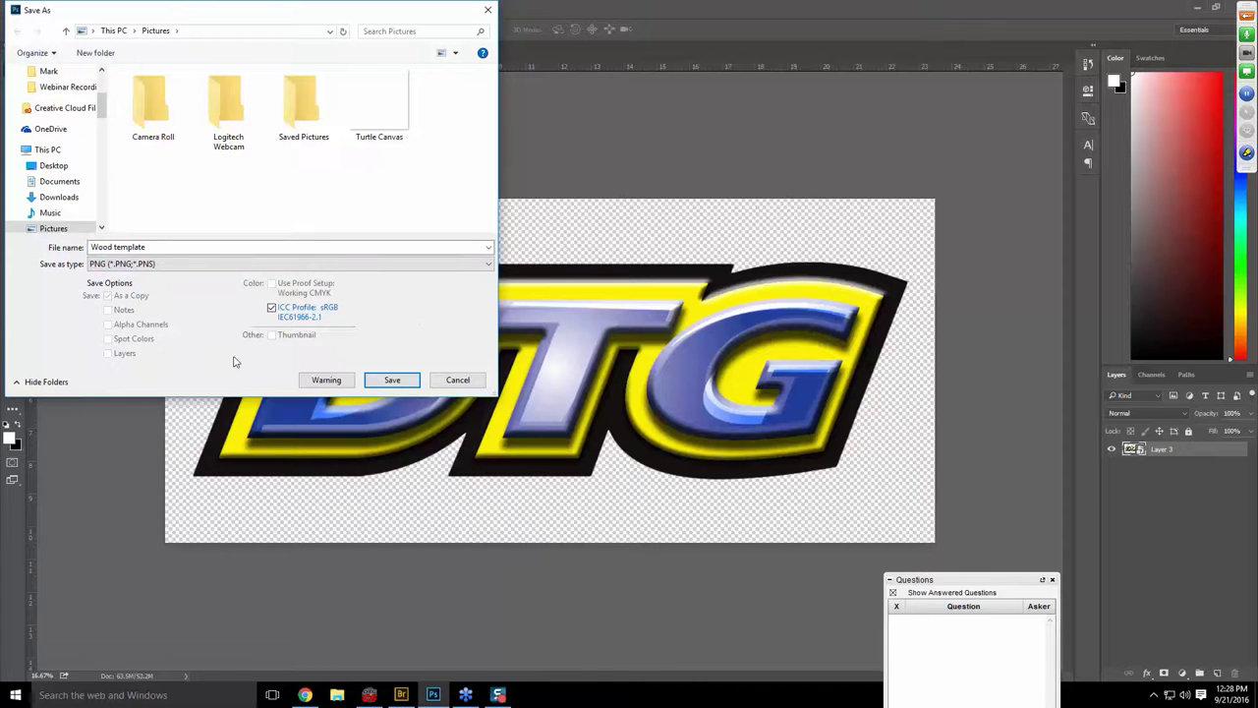
{"action": "left_click", "coordinate": [394, 381]}
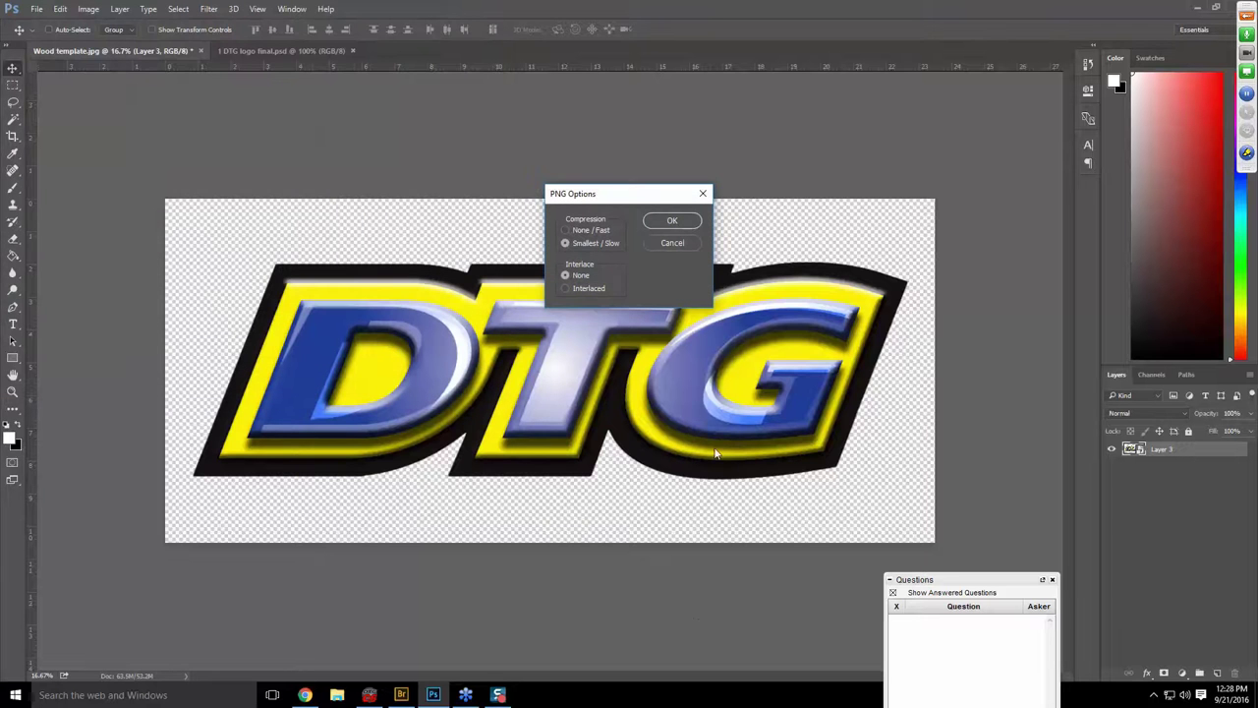
{"action": "left_click", "coordinate": [666, 227]}
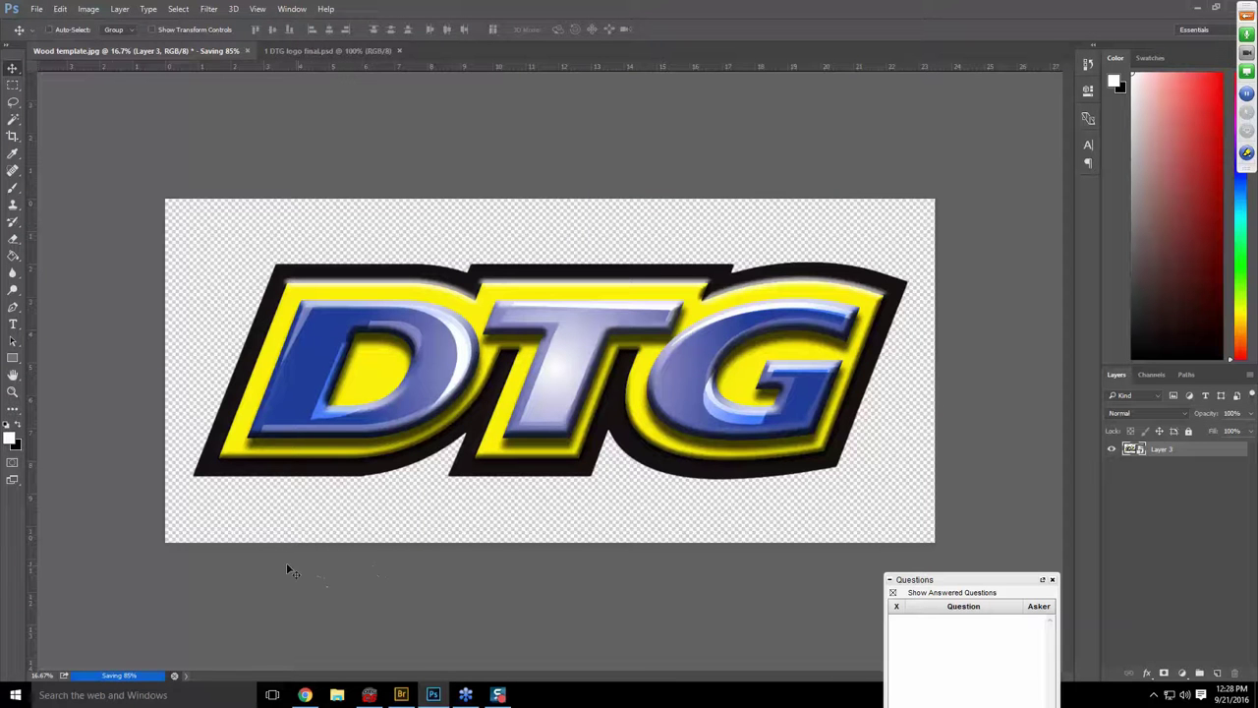
Switch to DTG RIP Pro, open the Viper 2 Color Quality queue for color shirts and set its media to 1UP V2.
{"action": "left_click", "coordinate": [374, 697]}
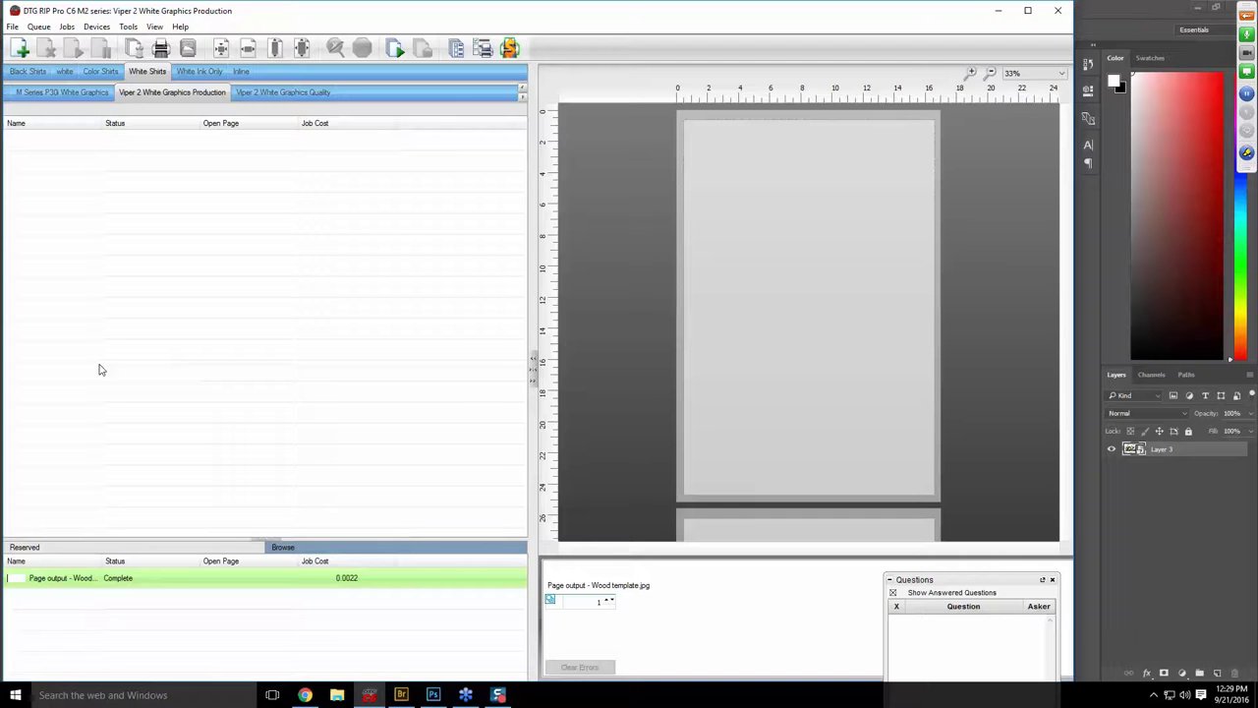
{"action": "left_click", "coordinate": [105, 72]}
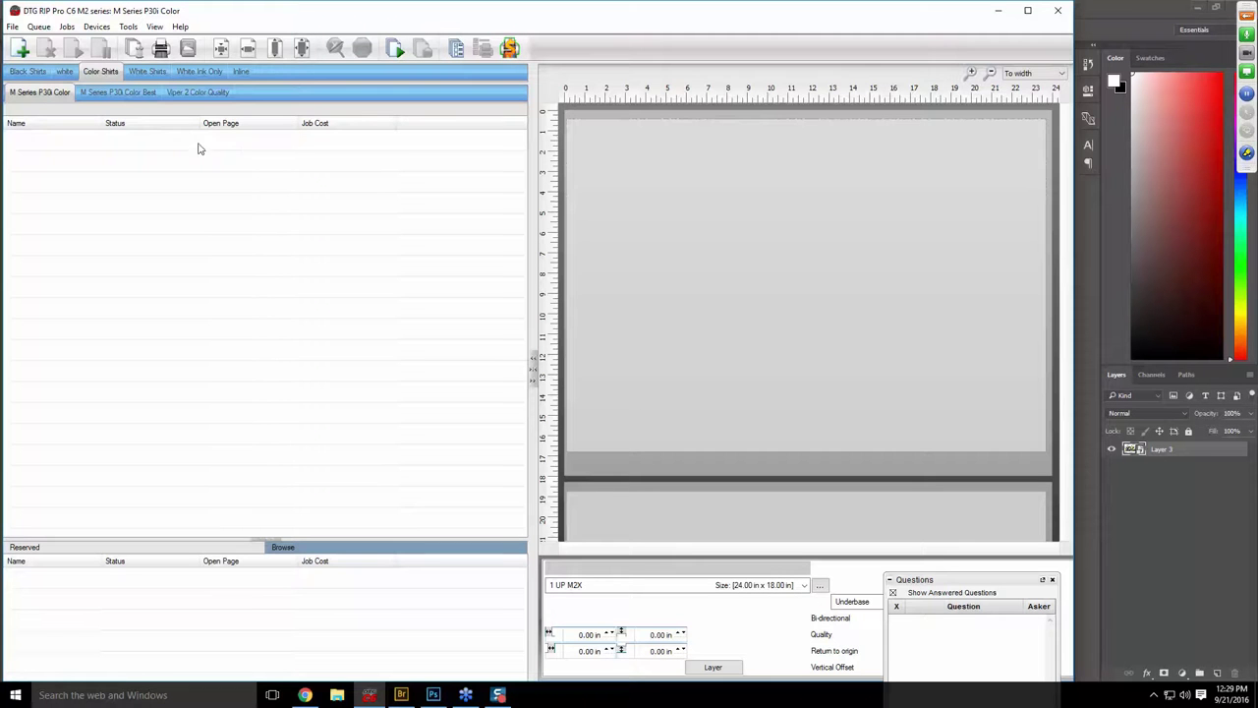
{"action": "left_click", "coordinate": [198, 94]}
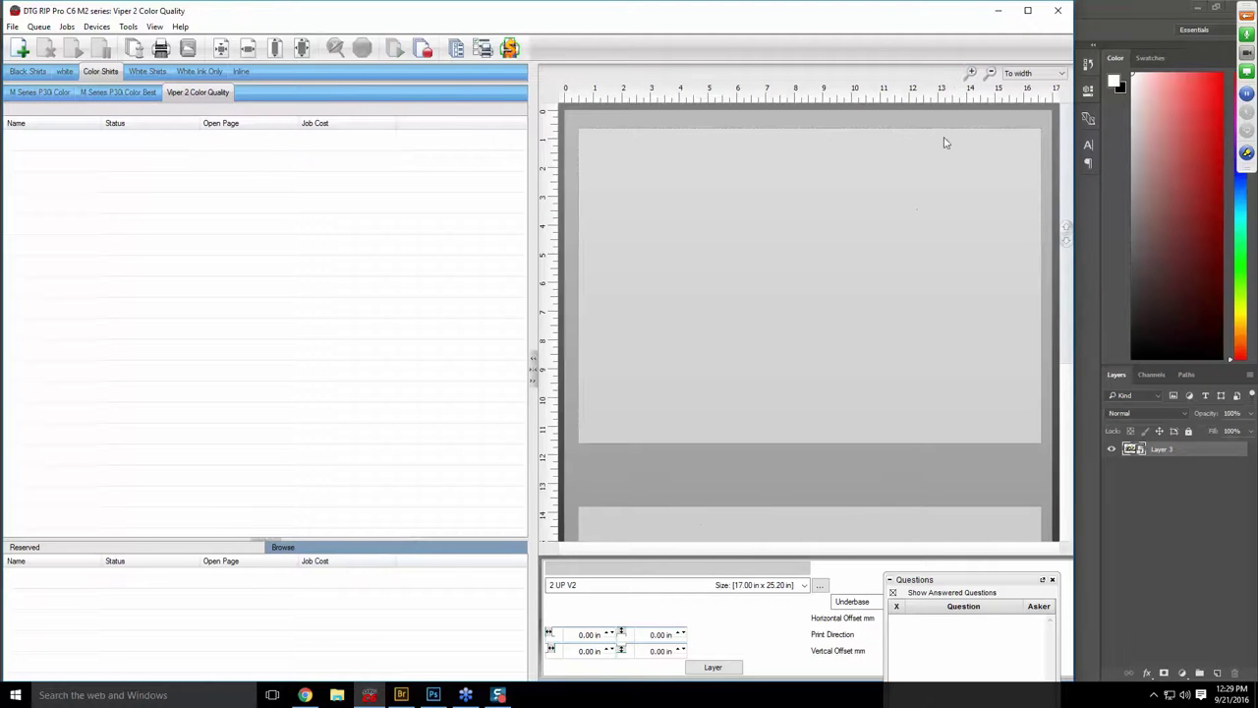
{"action": "left_click", "coordinate": [990, 73]}
{"action": "left_click", "coordinate": [990, 73]}
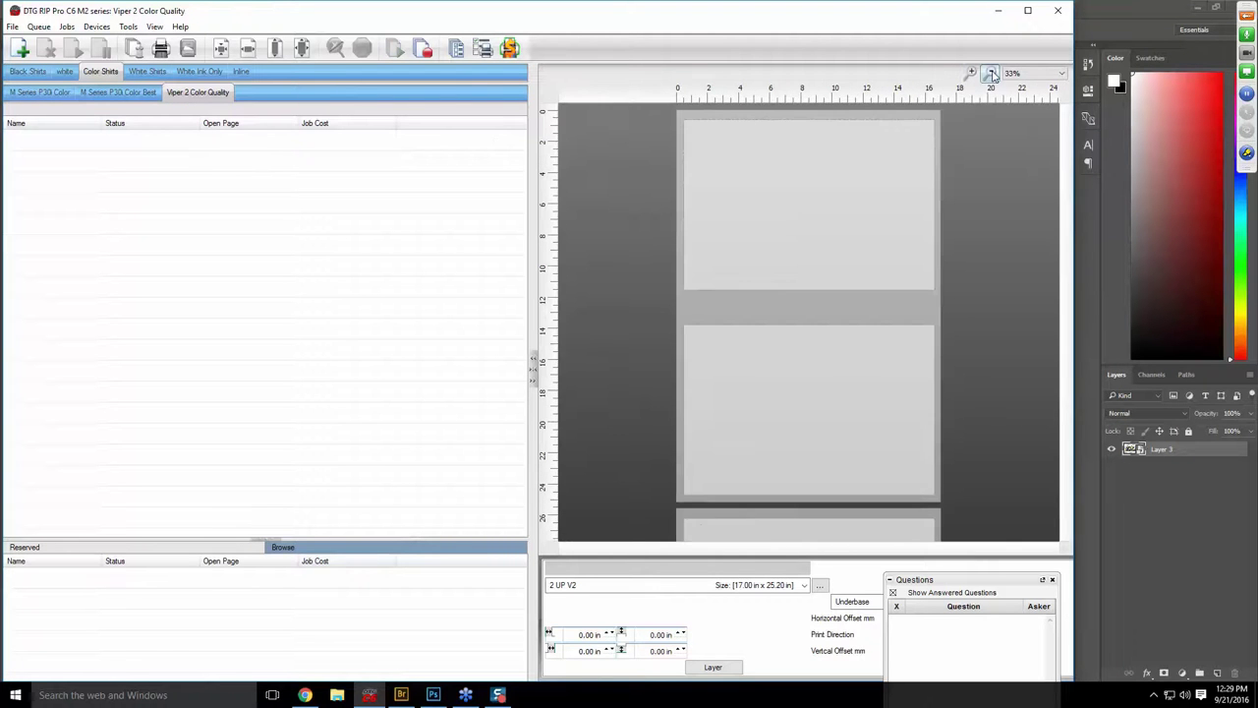
{"action": "left_click", "coordinate": [658, 586]}
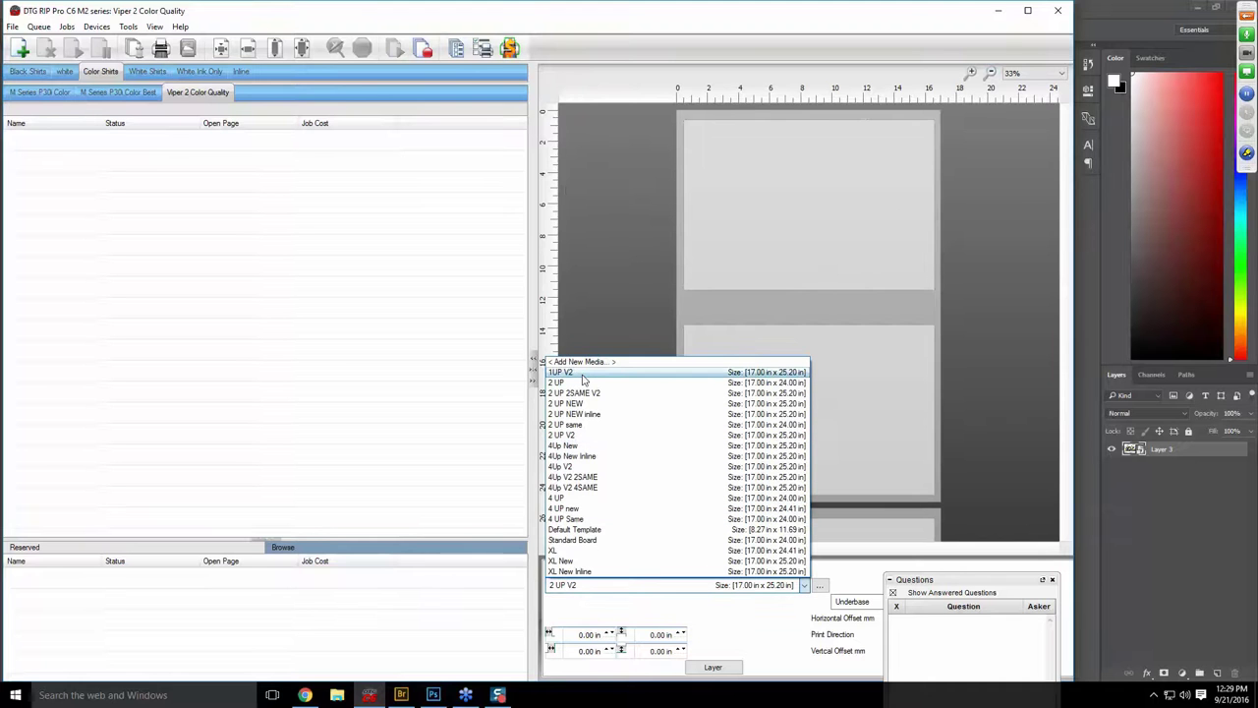
{"action": "left_click", "coordinate": [565, 373]}
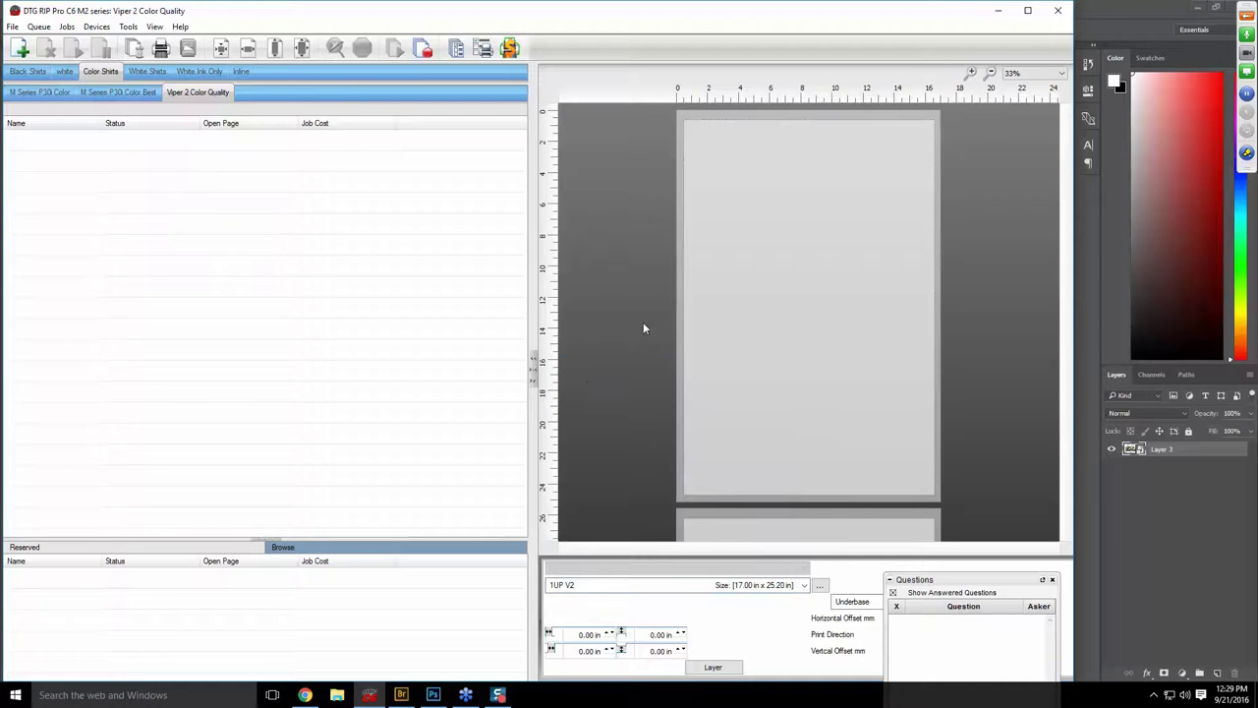
Add the "Wood template" PNG with the DTG logo from Pictures to the Viper 2 Color Quality queue.
{"action": "left_click", "coordinate": [21, 49]}
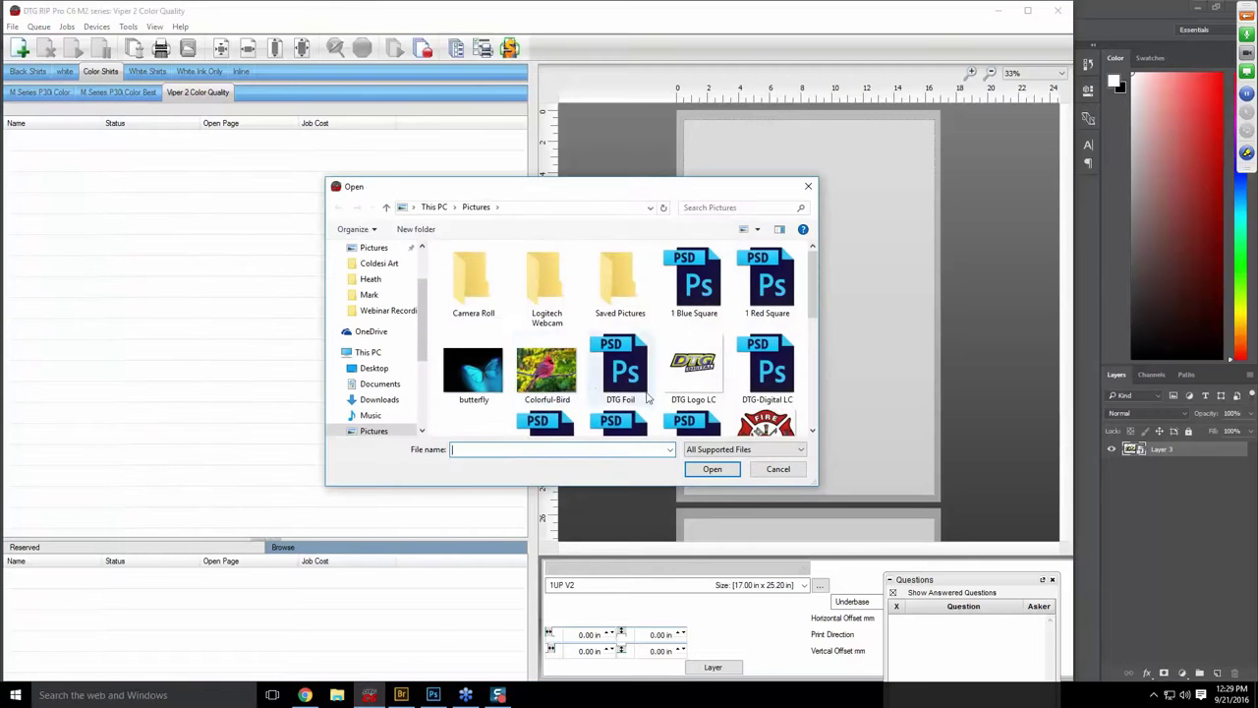
{"action": "left_click_drag", "start_coordinate": [809, 296], "coordinate": [819, 418]}
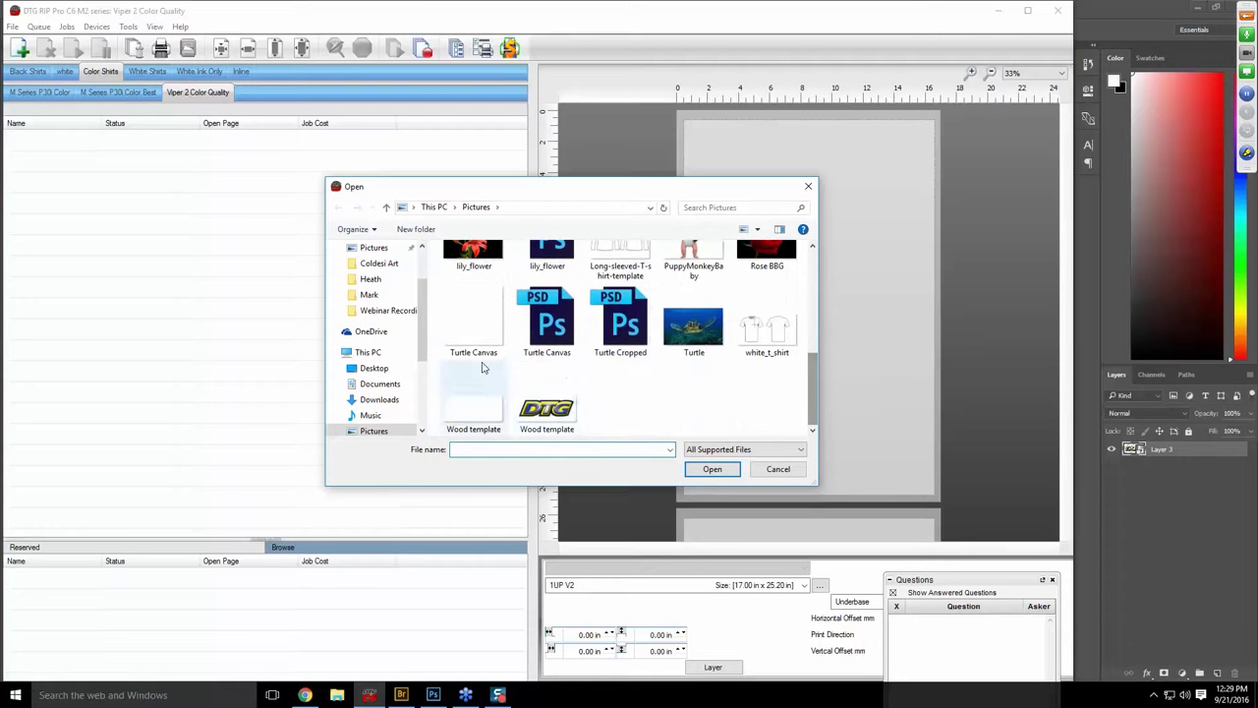
{"action": "left_click", "coordinate": [553, 415]}
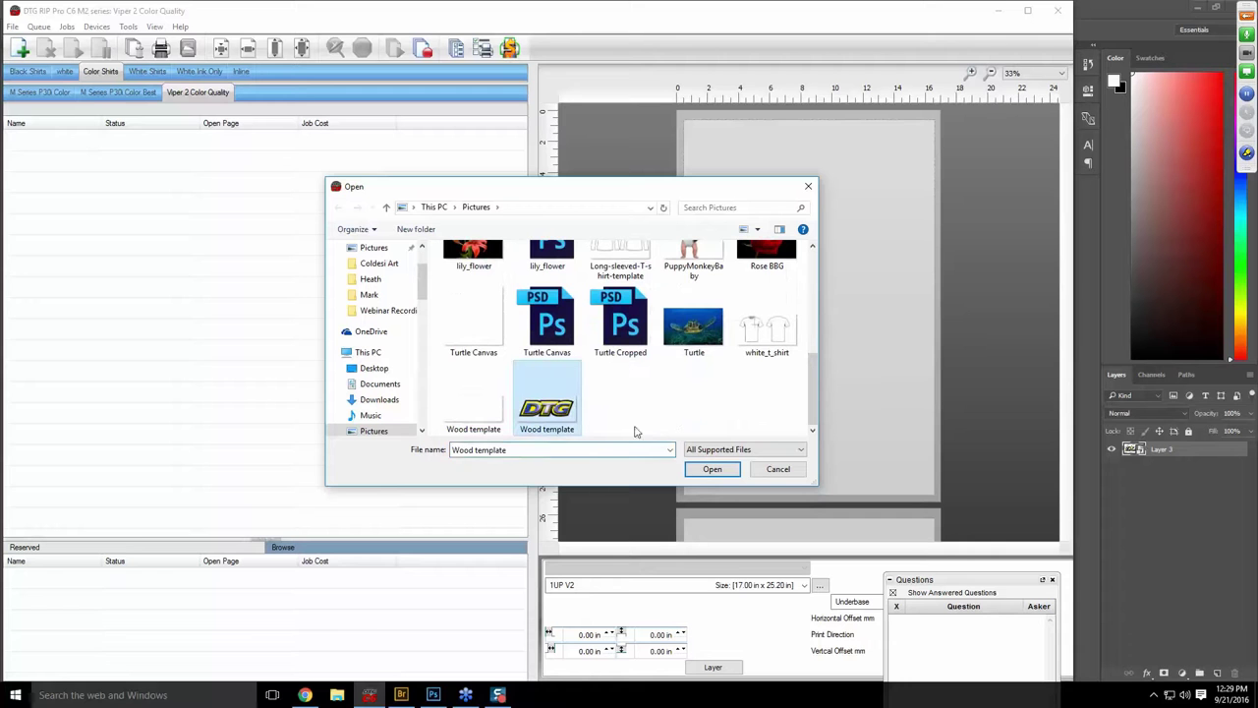
{"action": "left_click", "coordinate": [711, 470]}
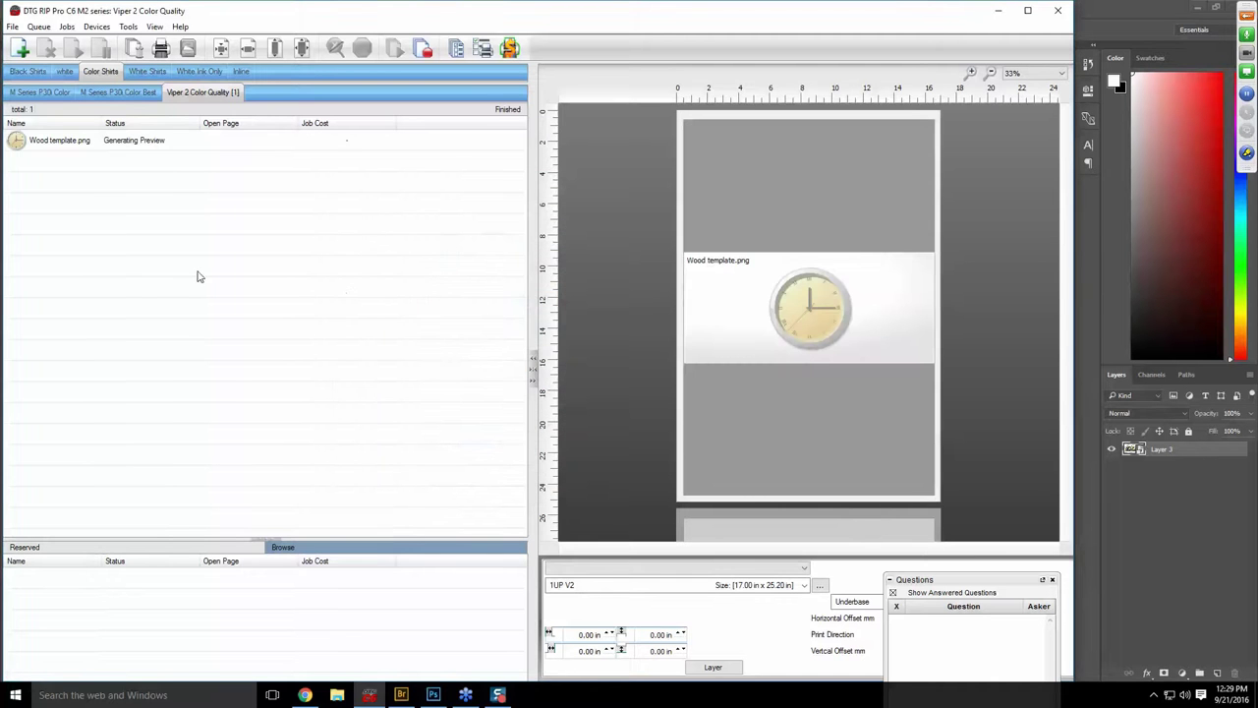
Move the Questions window off the job settings, then rotate the Wood template.png job 270 degrees and set its scale to 100%.
{"action": "left_click", "coordinate": [813, 315]}
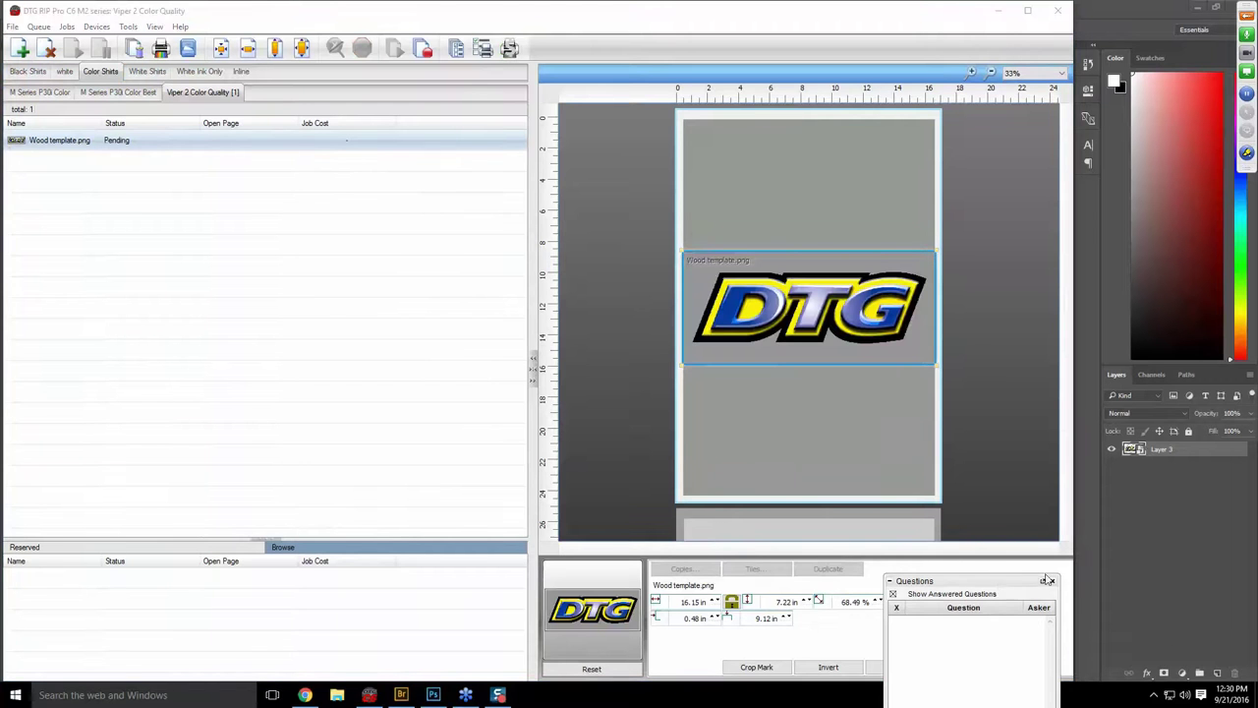
{"action": "left_click_drag", "start_coordinate": [1003, 580], "coordinate": [1195, 515]}
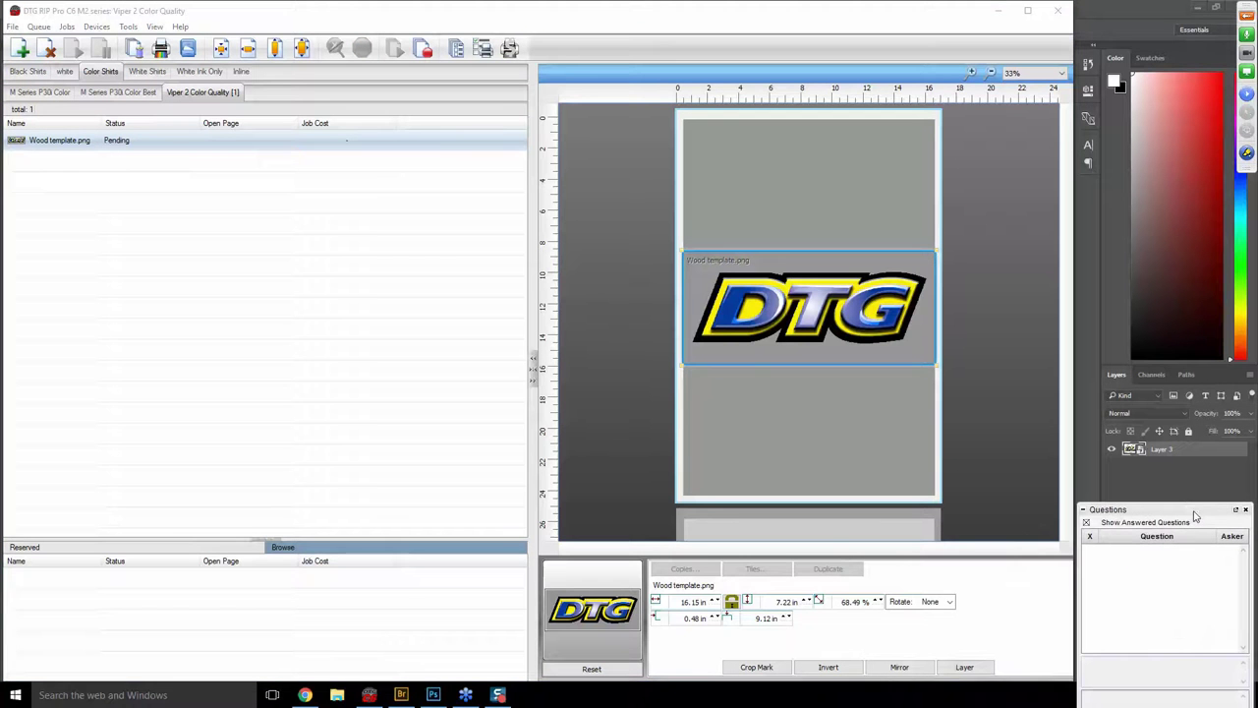
{"action": "left_click", "coordinate": [915, 602]}
{"action": "left_click", "coordinate": [922, 648]}
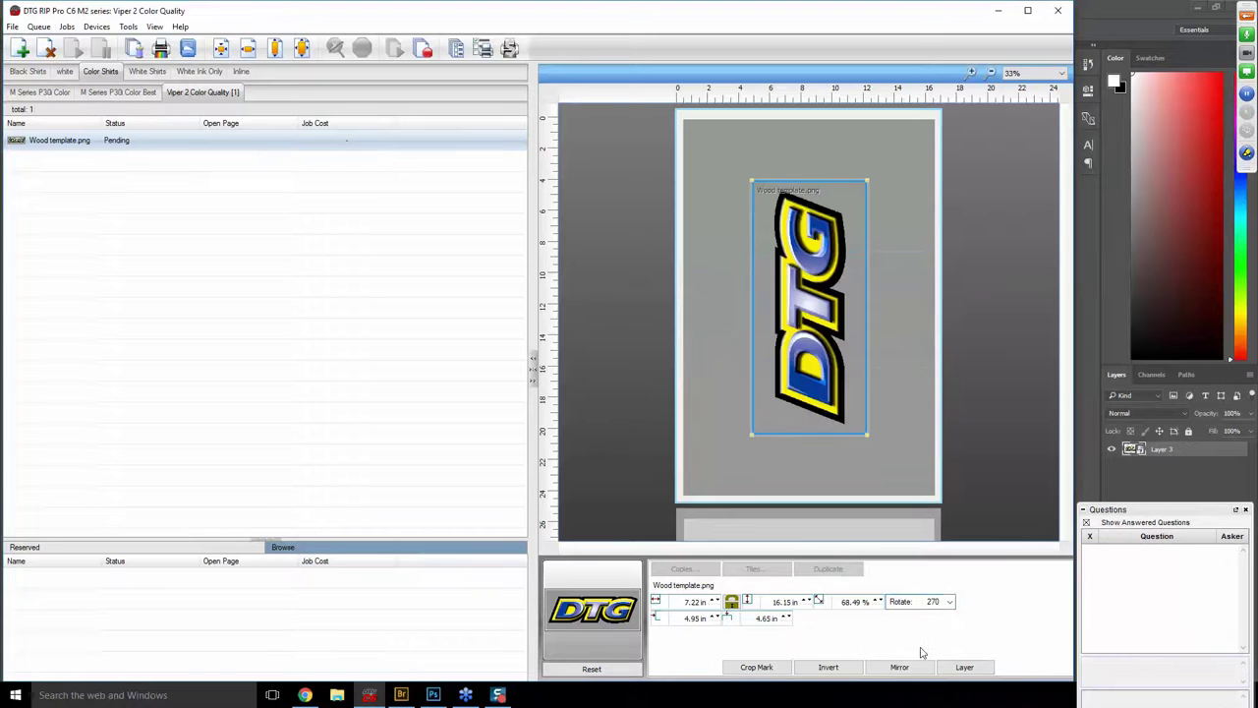
{"action": "double_click", "coordinate": [861, 601]}
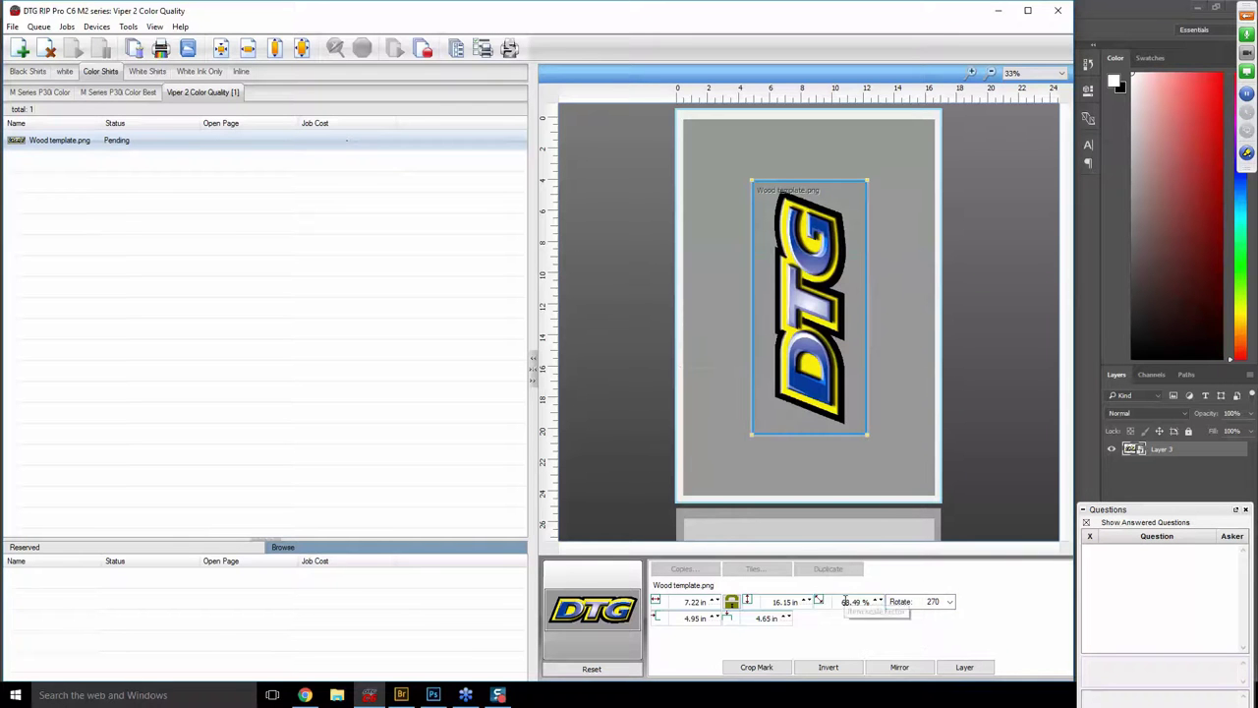
{"action": "type", "text": "100"}
{"action": "key", "text": "Tab"}
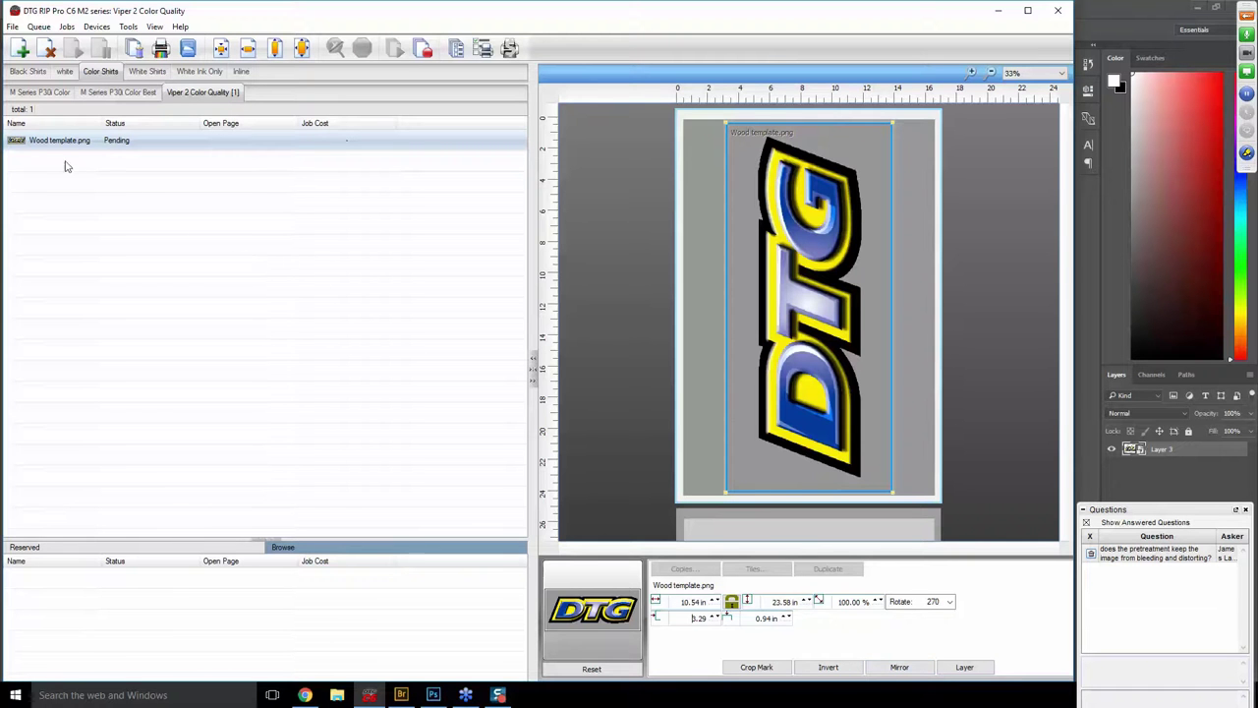
Try to RIP the Wood template page, abort the active page output and clear its error.
{"action": "left_click", "coordinate": [136, 51]}
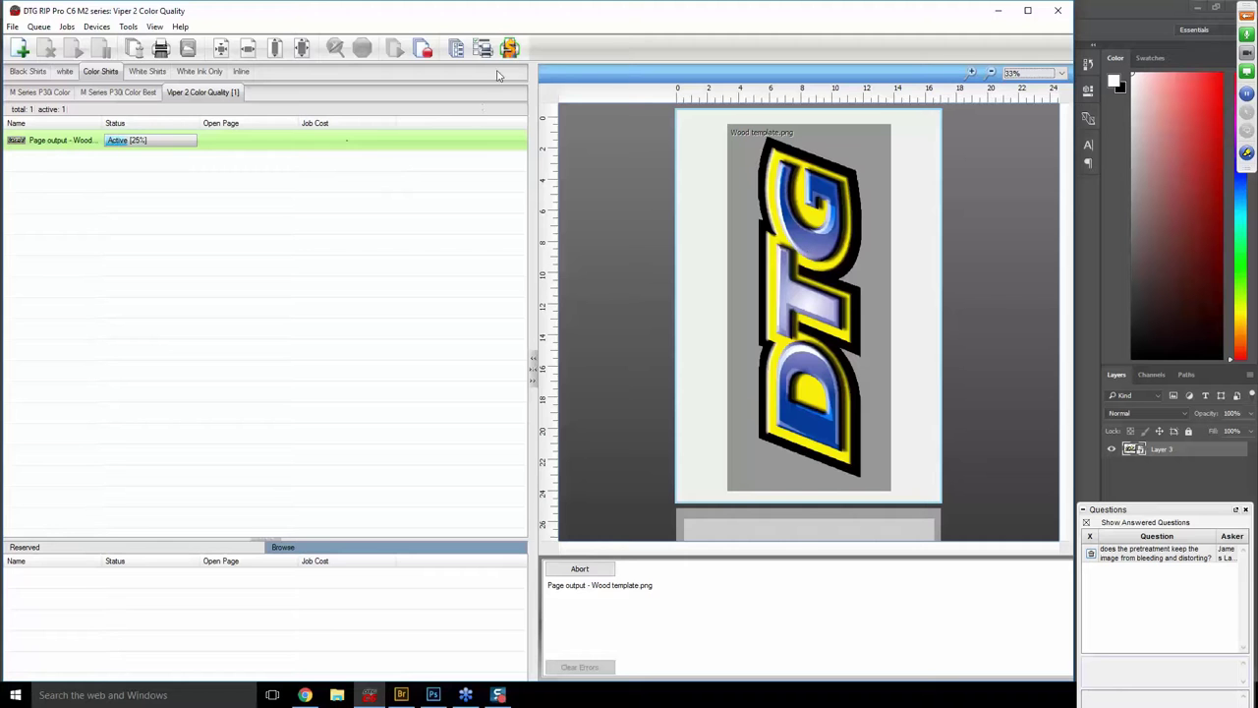
{"action": "left_click", "coordinate": [261, 152]}
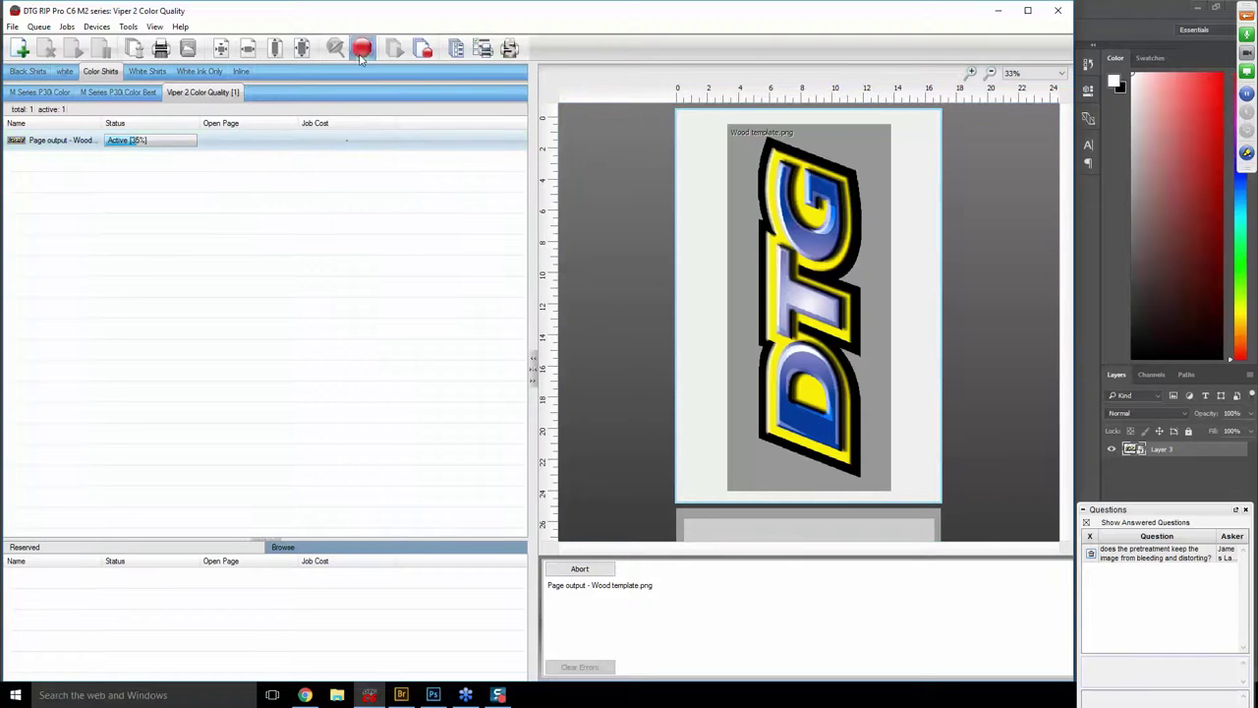
{"action": "left_click", "coordinate": [362, 54]}
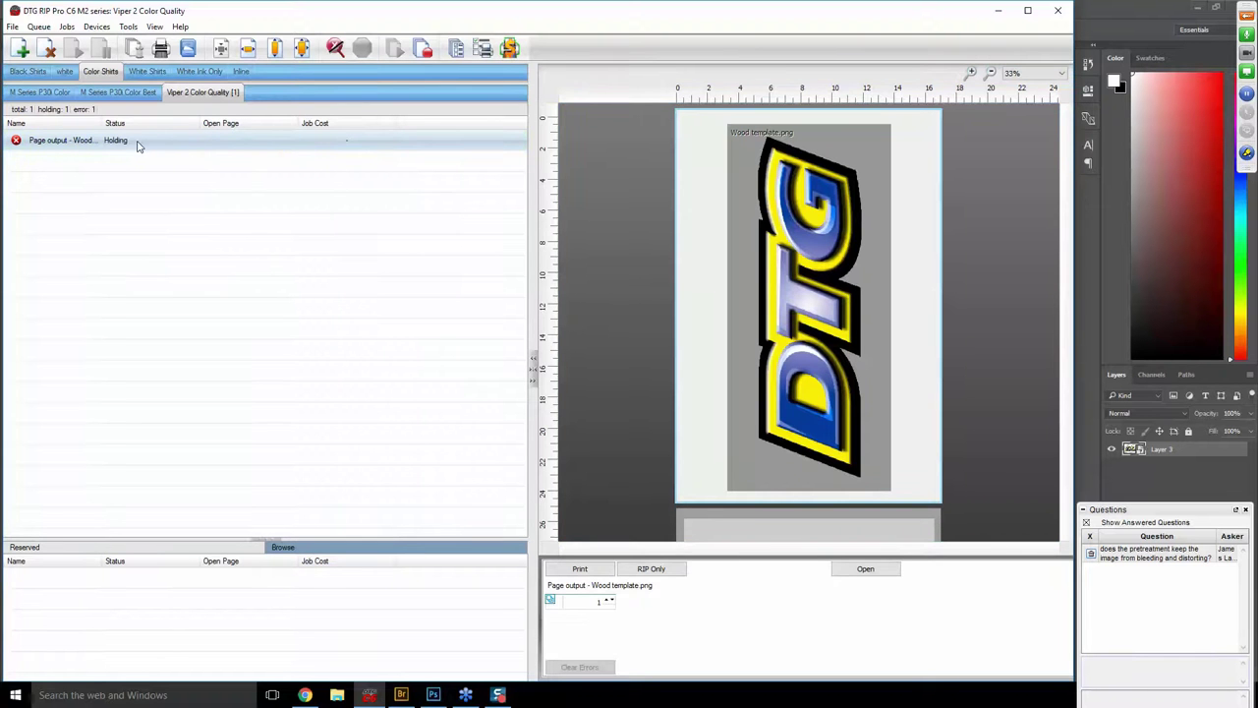
{"action": "left_click", "coordinate": [335, 49]}
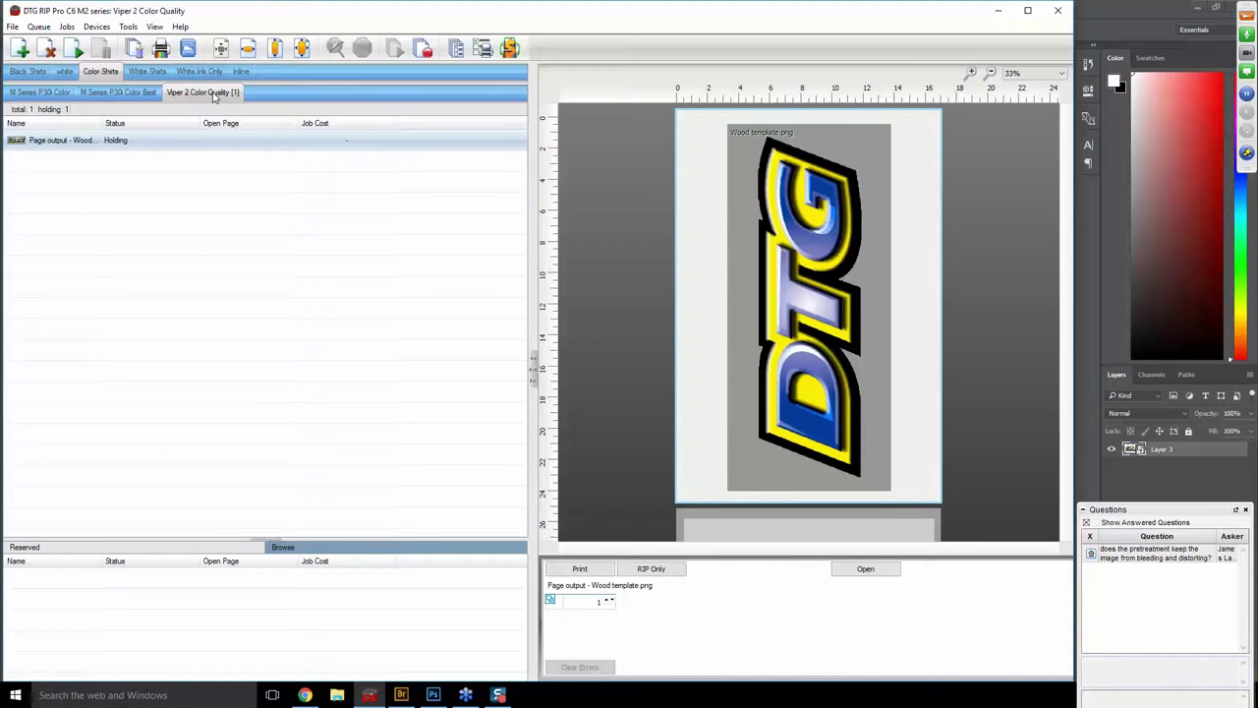
{"action": "double_click", "coordinate": [59, 143]}
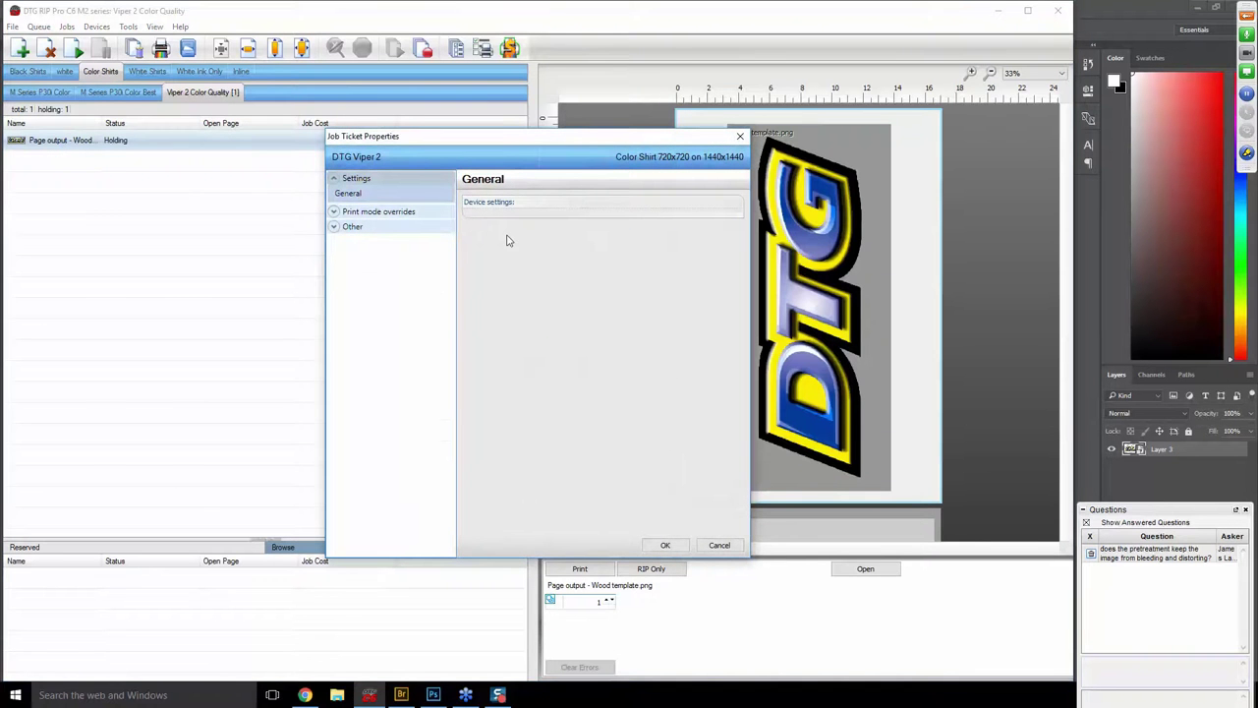
{"action": "left_click", "coordinate": [385, 214]}
{"action": "left_click", "coordinate": [365, 227]}
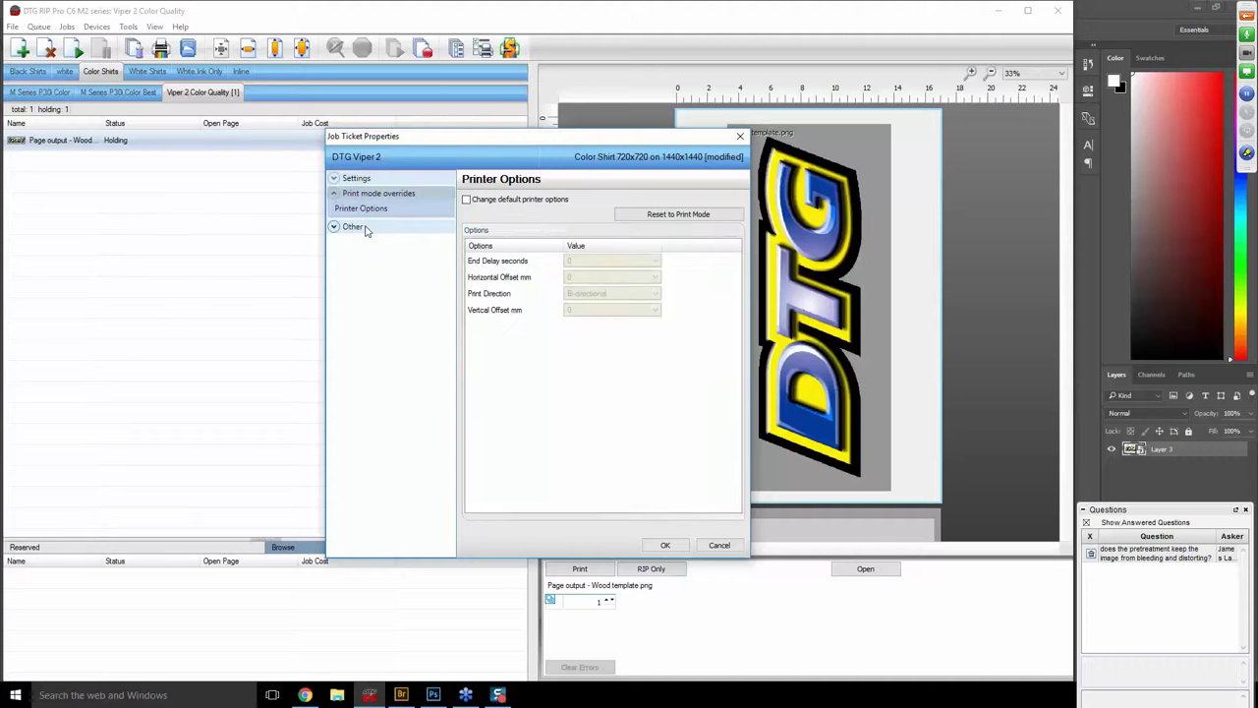
{"action": "left_click", "coordinate": [719, 544]}
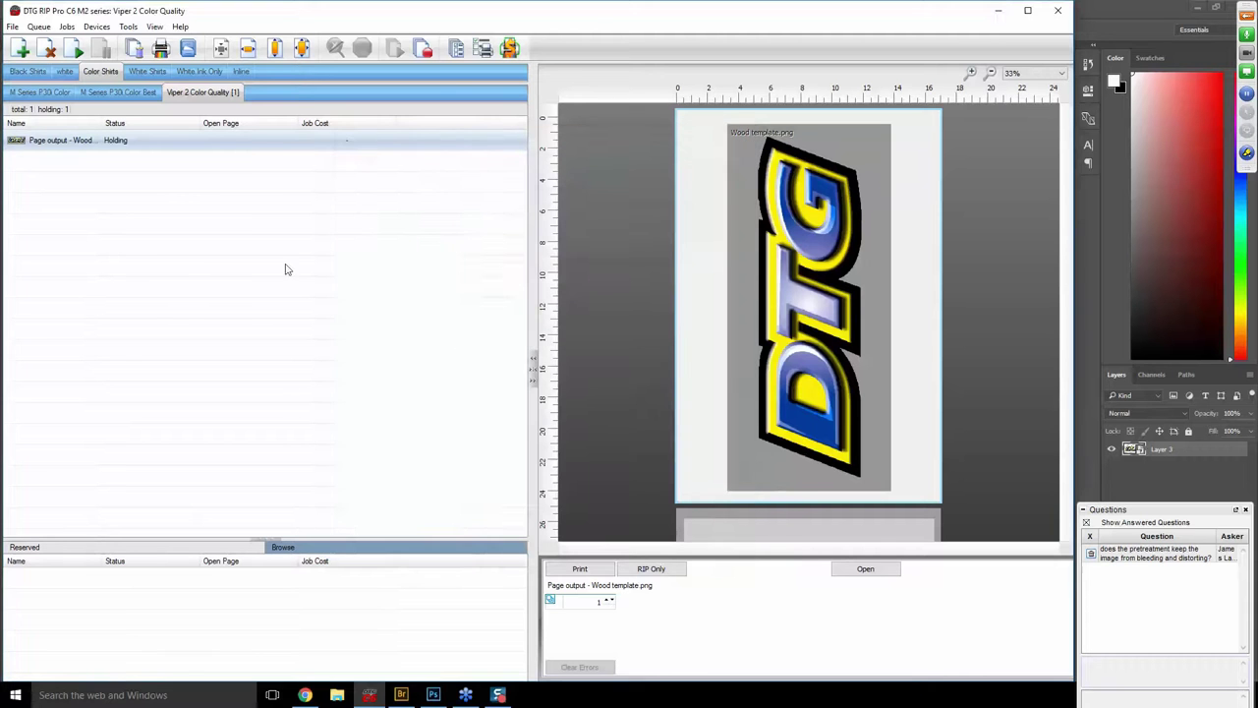
Reopen the held Wood template page output for editing and select the Wood template.png job.
{"action": "right_click", "coordinate": [72, 144]}
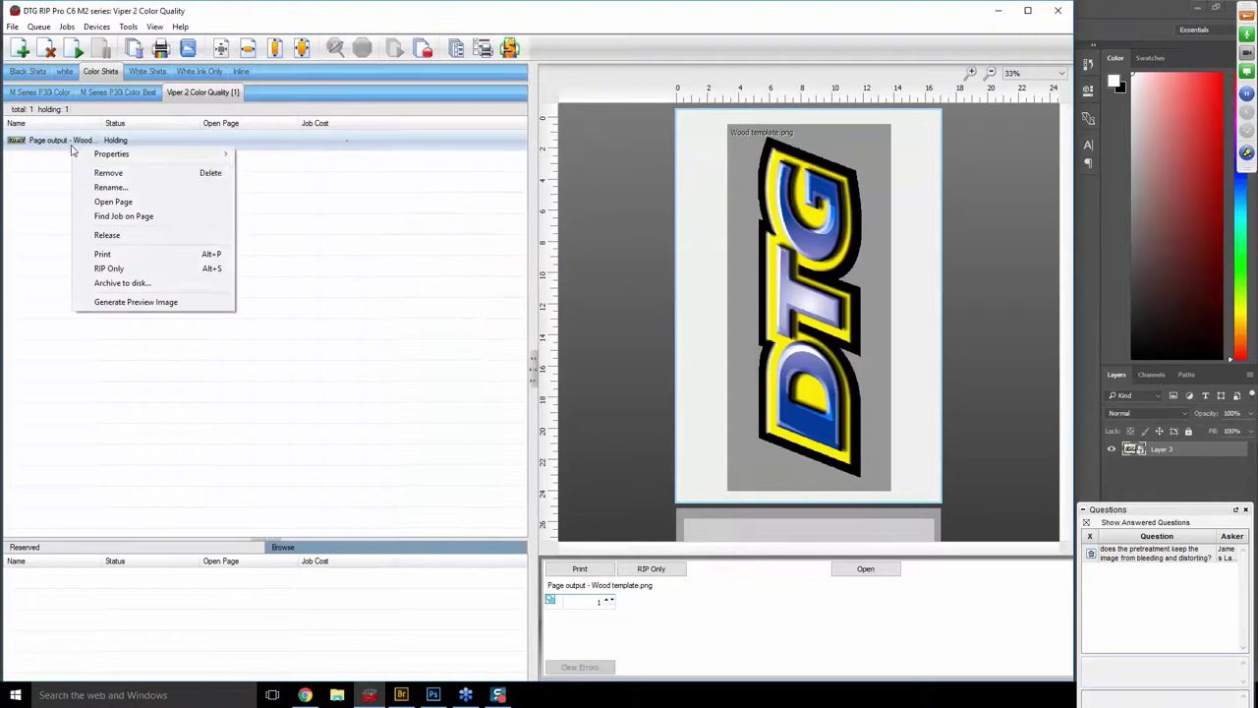
{"action": "left_click", "coordinate": [128, 202]}
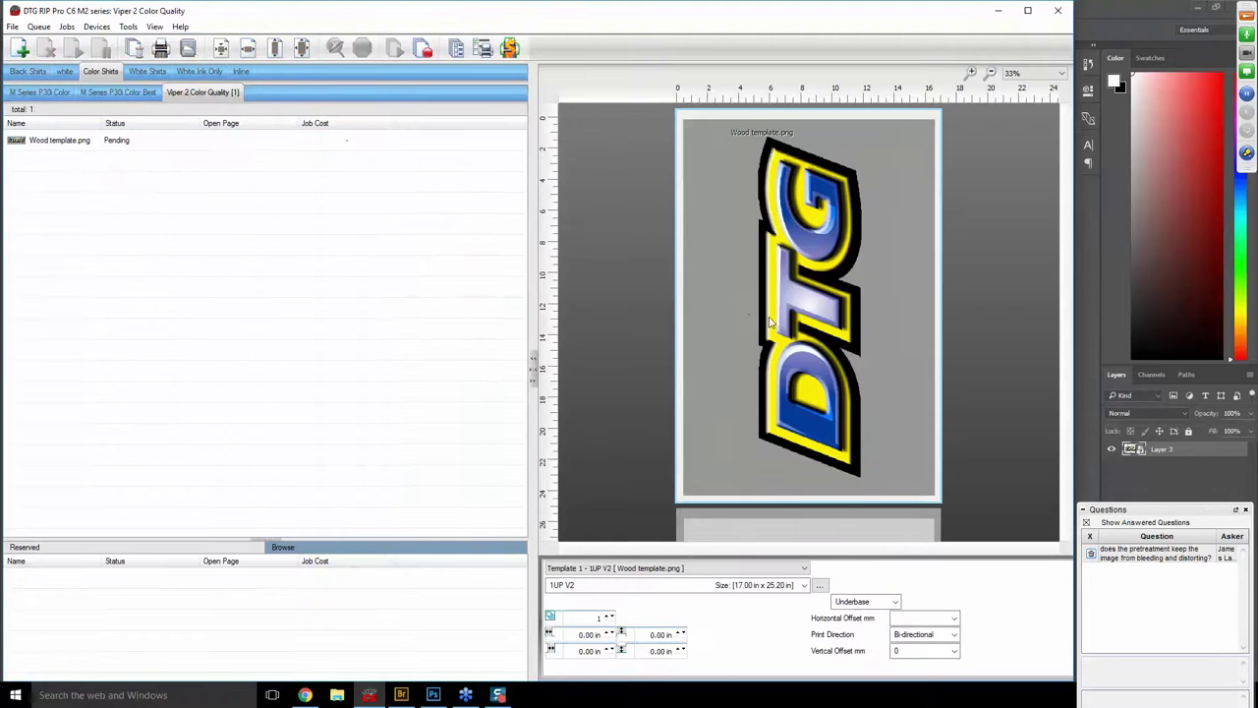
{"action": "left_click", "coordinate": [61, 143]}
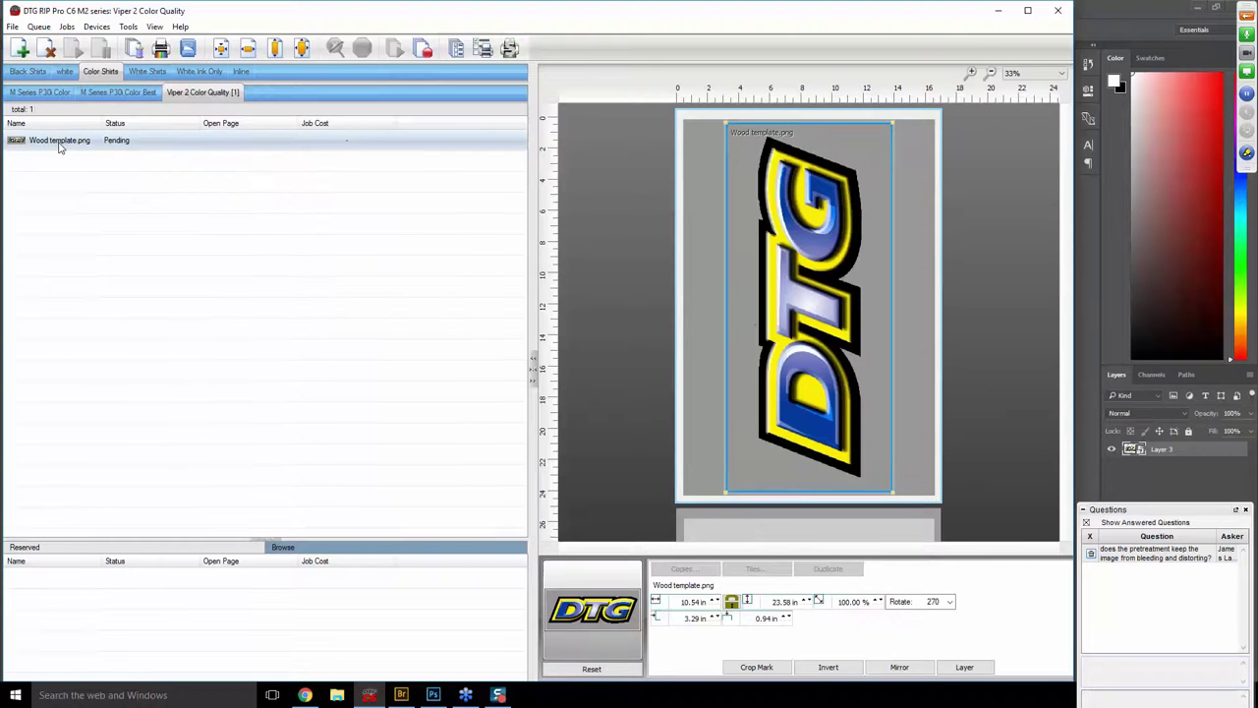
In the job's layer profile processing options, set the Underbase layer's maximum white ink strength to 50%.
{"action": "double_click", "coordinate": [60, 143]}
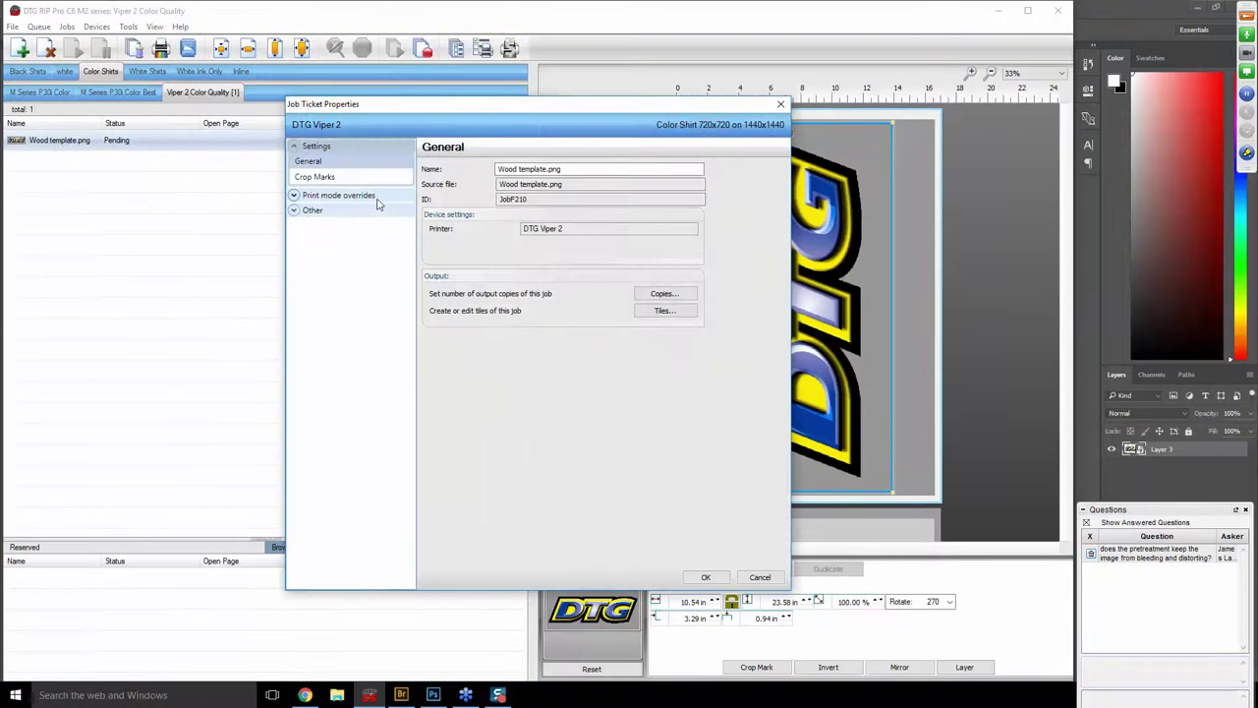
{"action": "left_click", "coordinate": [361, 197]}
{"action": "left_click", "coordinate": [335, 257]}
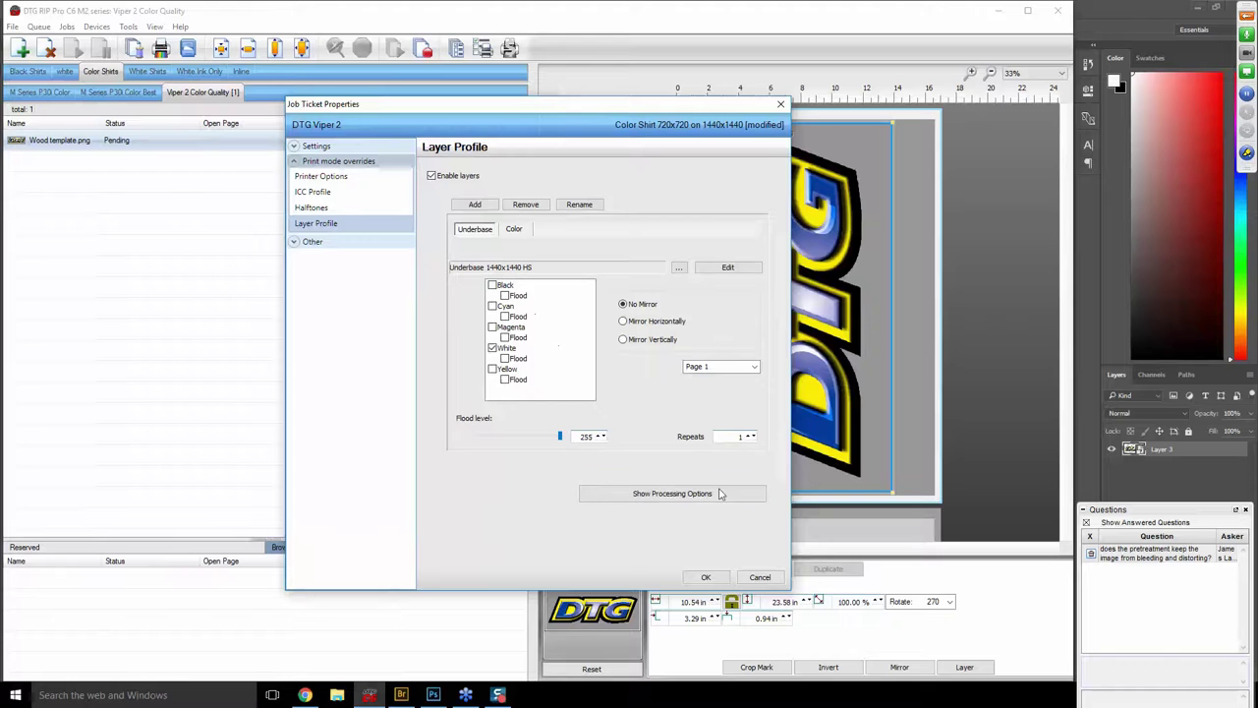
{"action": "left_click", "coordinate": [667, 497]}
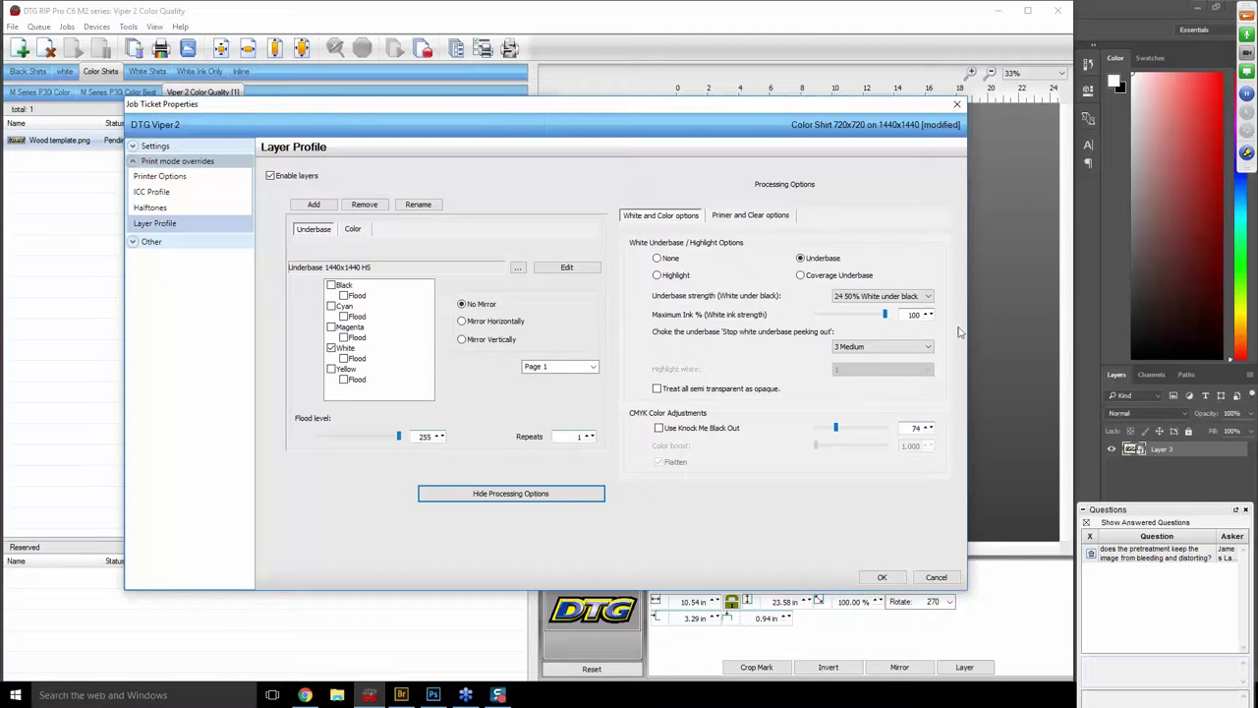
{"action": "double_click", "coordinate": [913, 315]}
{"action": "type", "text": "50"}
{"action": "left_click", "coordinate": [895, 299]}
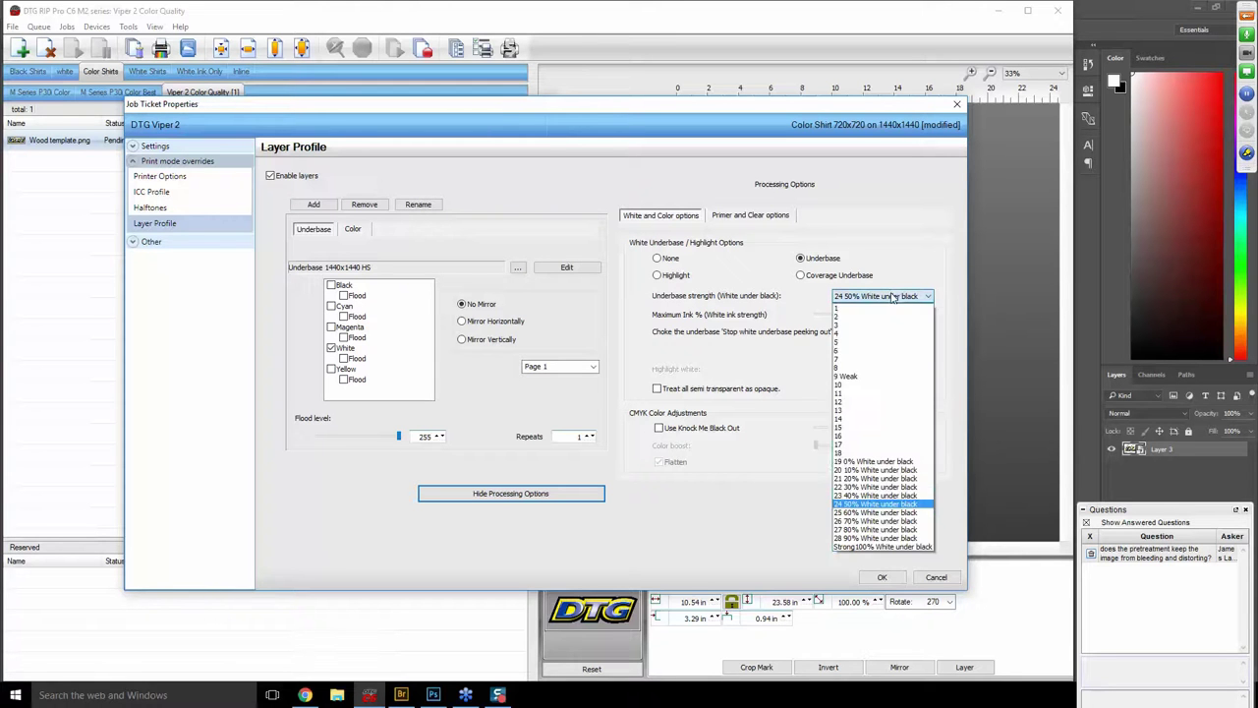
{"action": "left_click", "coordinate": [894, 299]}
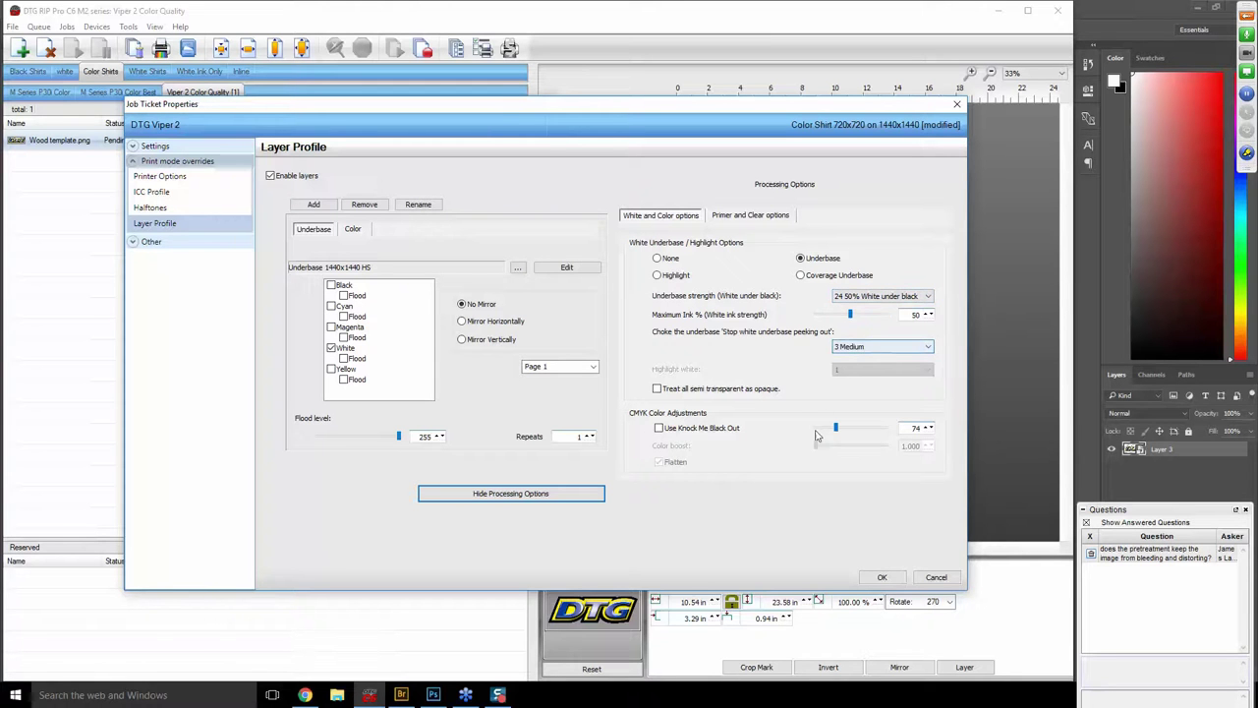
Set the underbase choke to 5 Maximum, check the Color layer's settings and accept the job properties.
{"action": "left_click", "coordinate": [914, 349]}
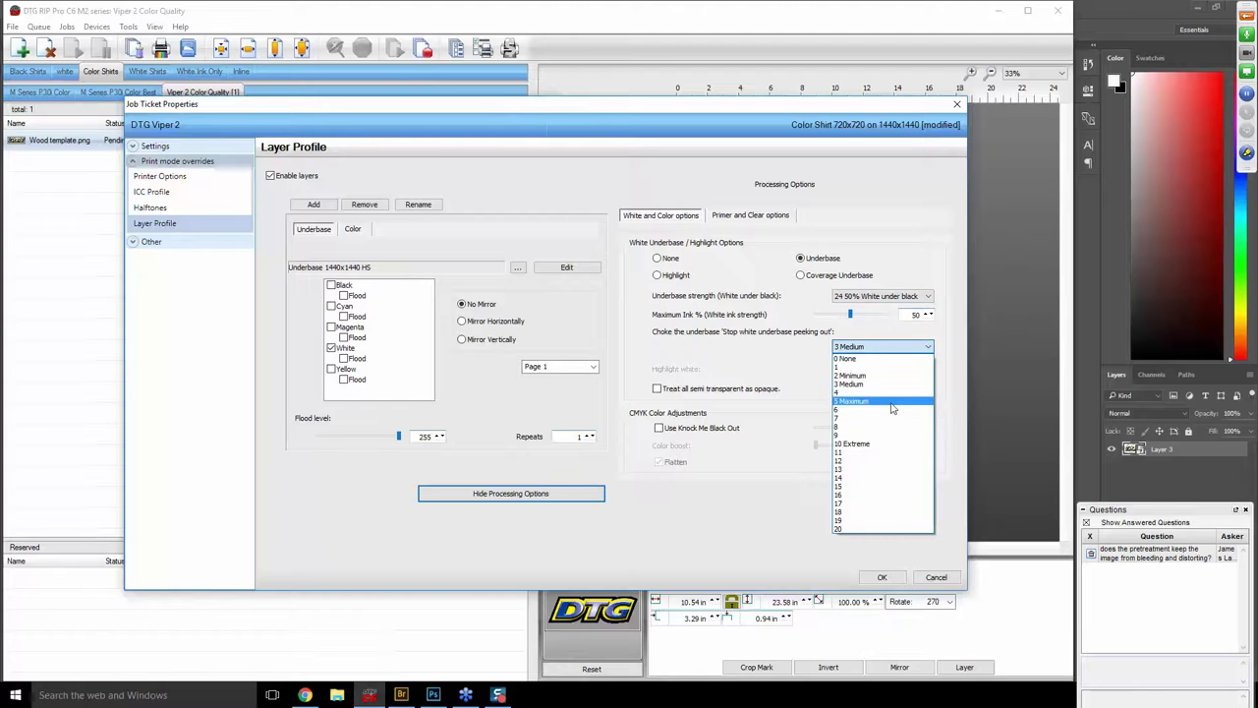
{"action": "left_click", "coordinate": [894, 402]}
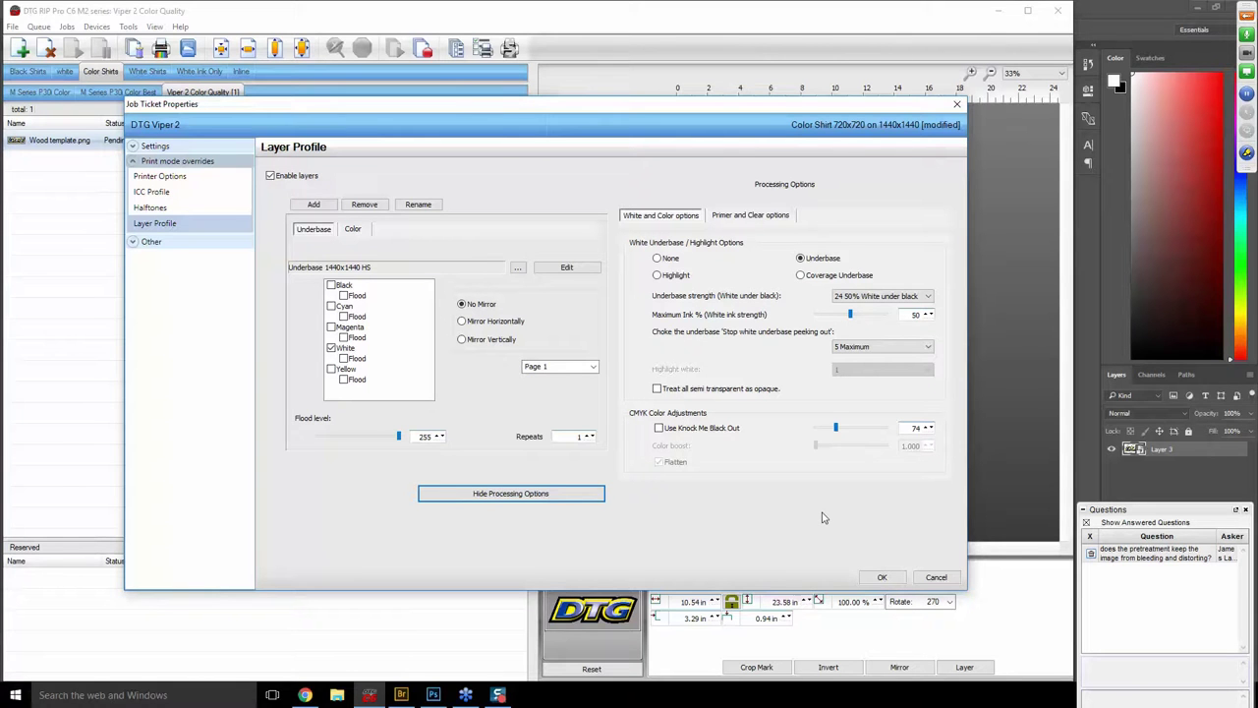
{"action": "left_click", "coordinate": [873, 349]}
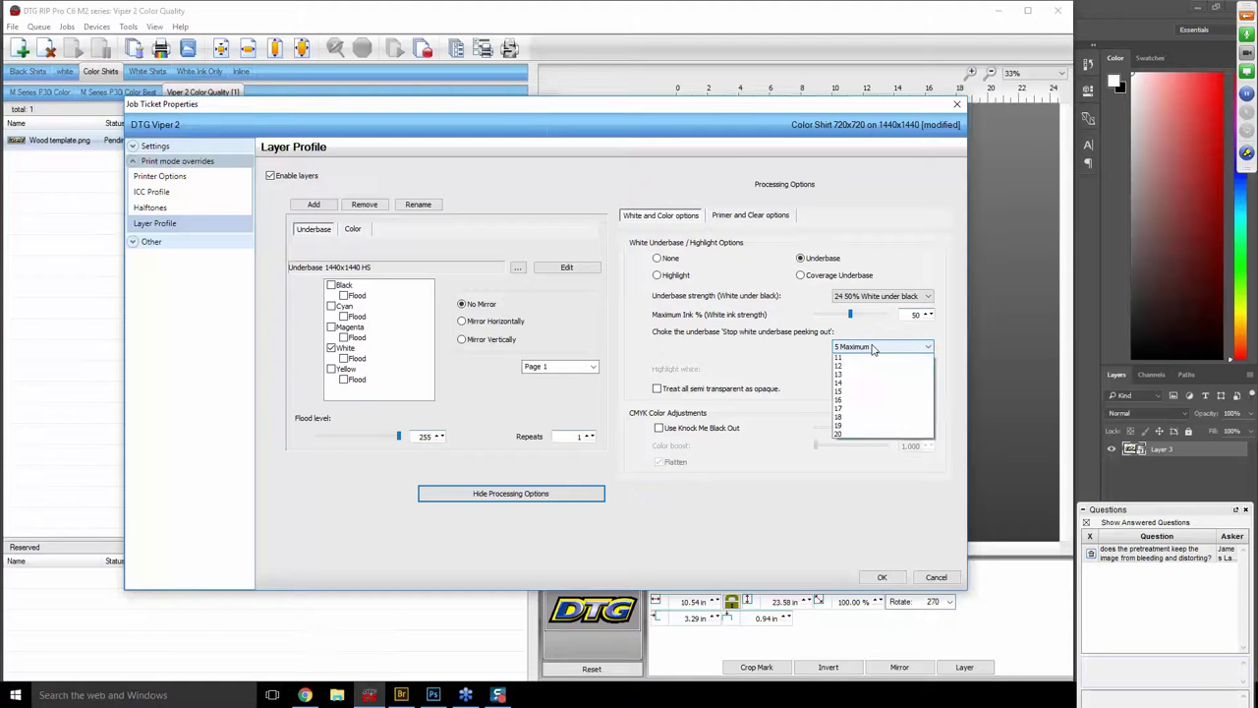
{"action": "left_click", "coordinate": [875, 349]}
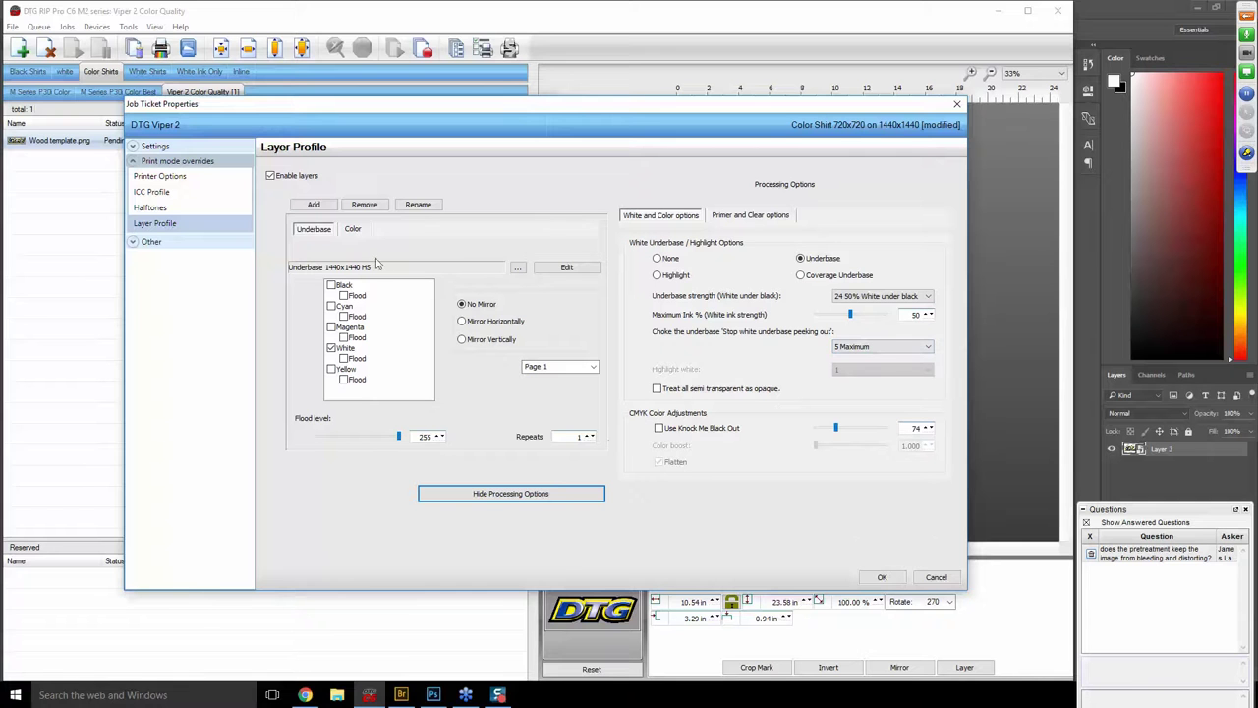
{"action": "left_click", "coordinate": [352, 230]}
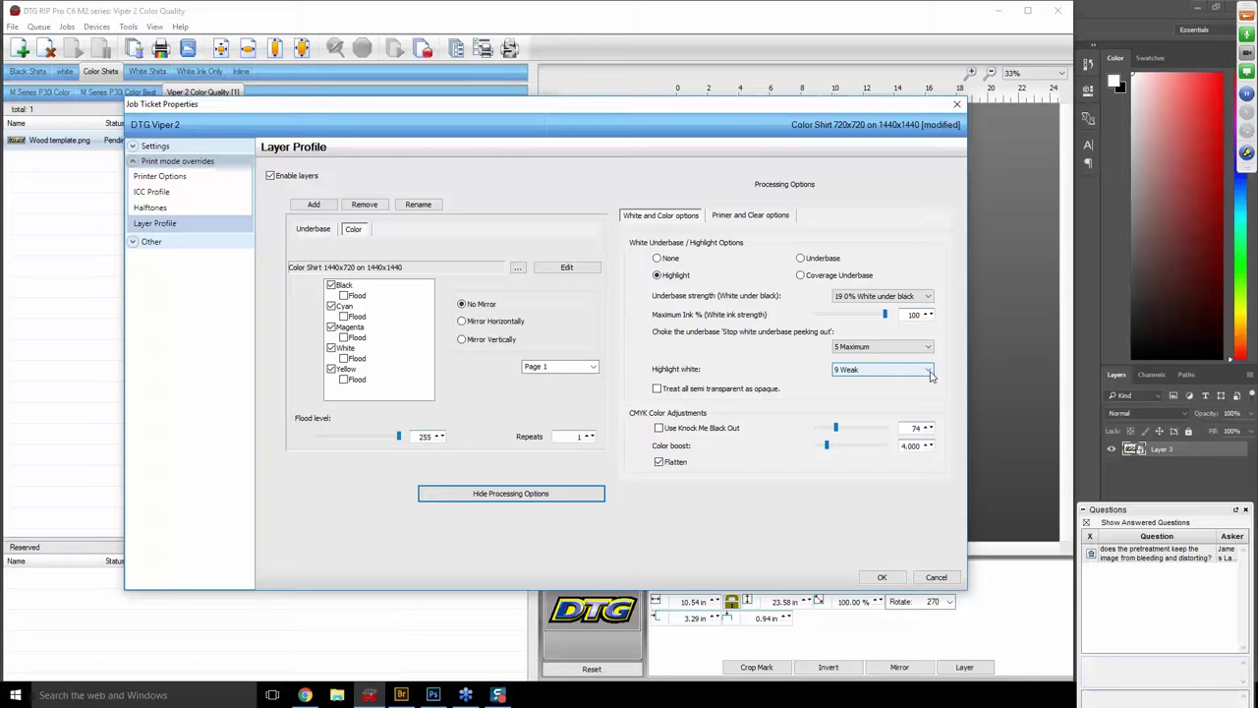
{"action": "left_click", "coordinate": [881, 577]}
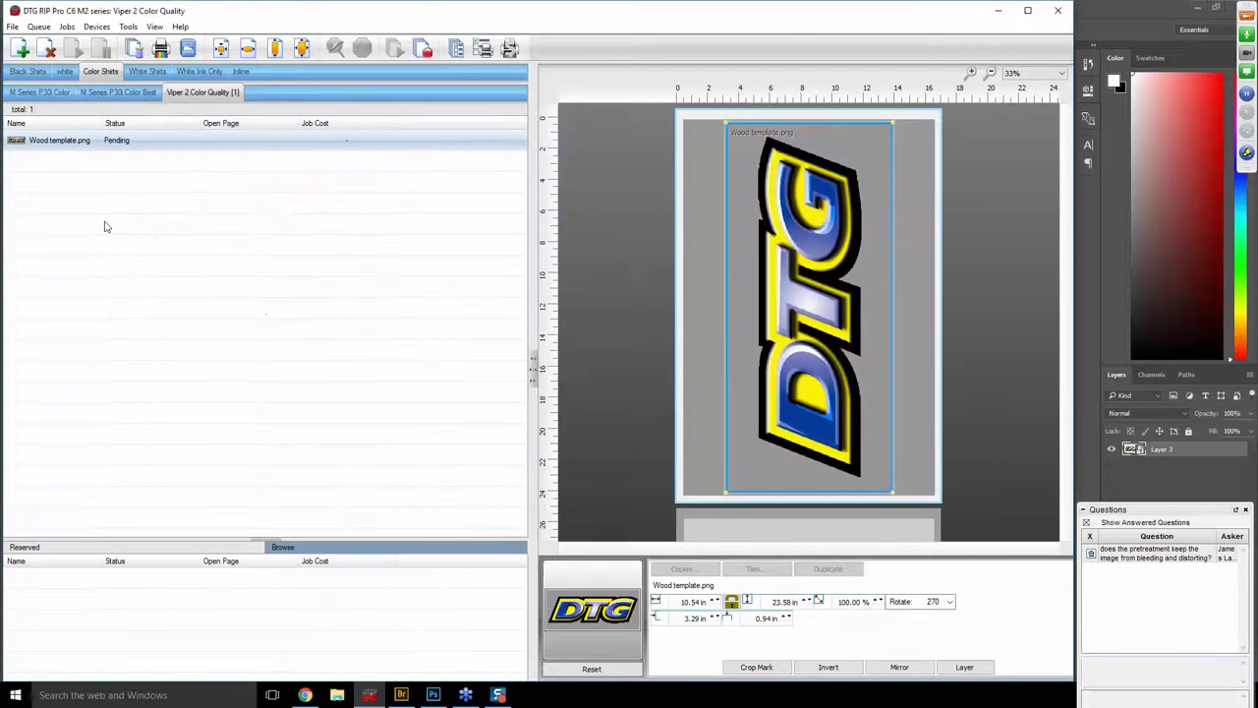
RIP the Wood template page and send the spooled page output to the printer.
{"action": "left_click", "coordinate": [138, 50]}
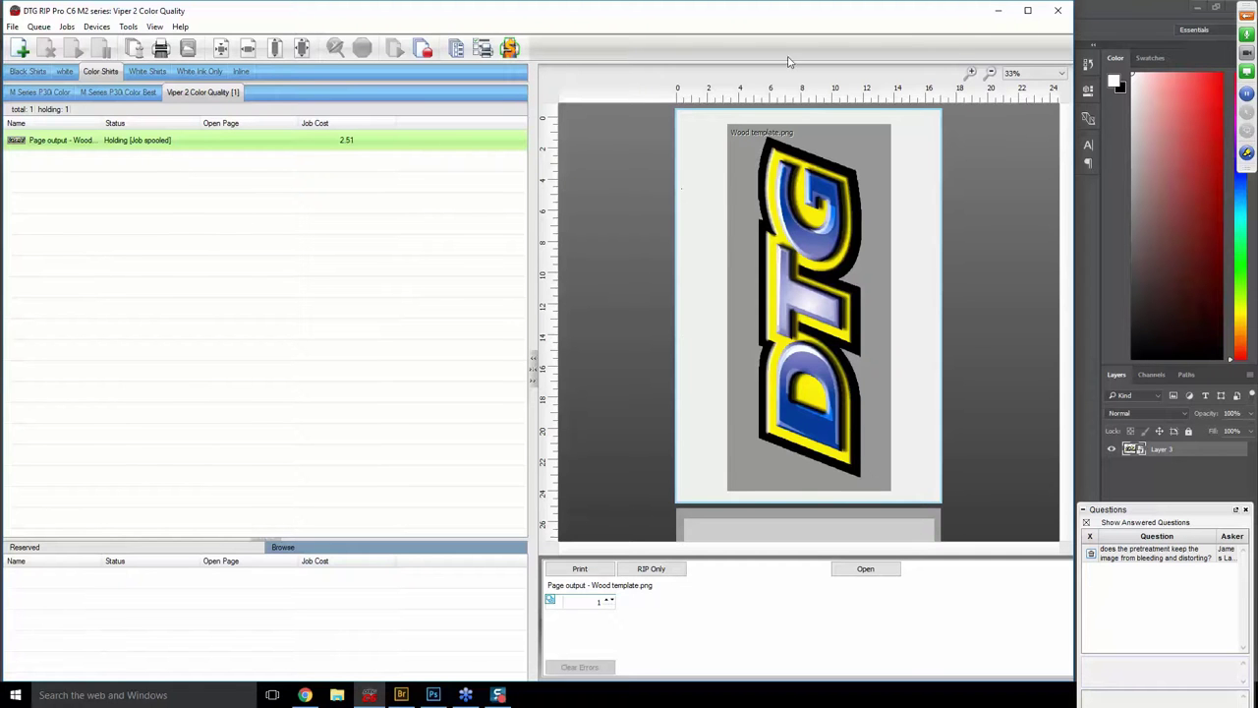
{"action": "left_click", "coordinate": [143, 143]}
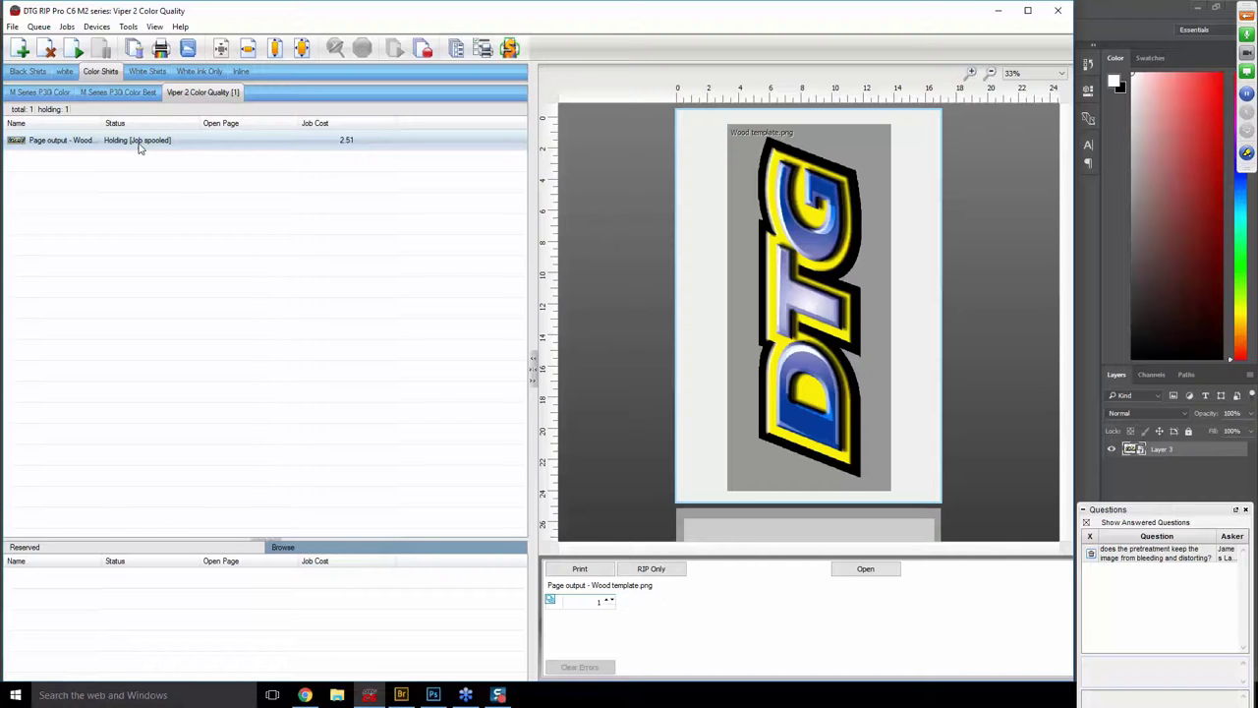
{"action": "left_click", "coordinate": [162, 49]}
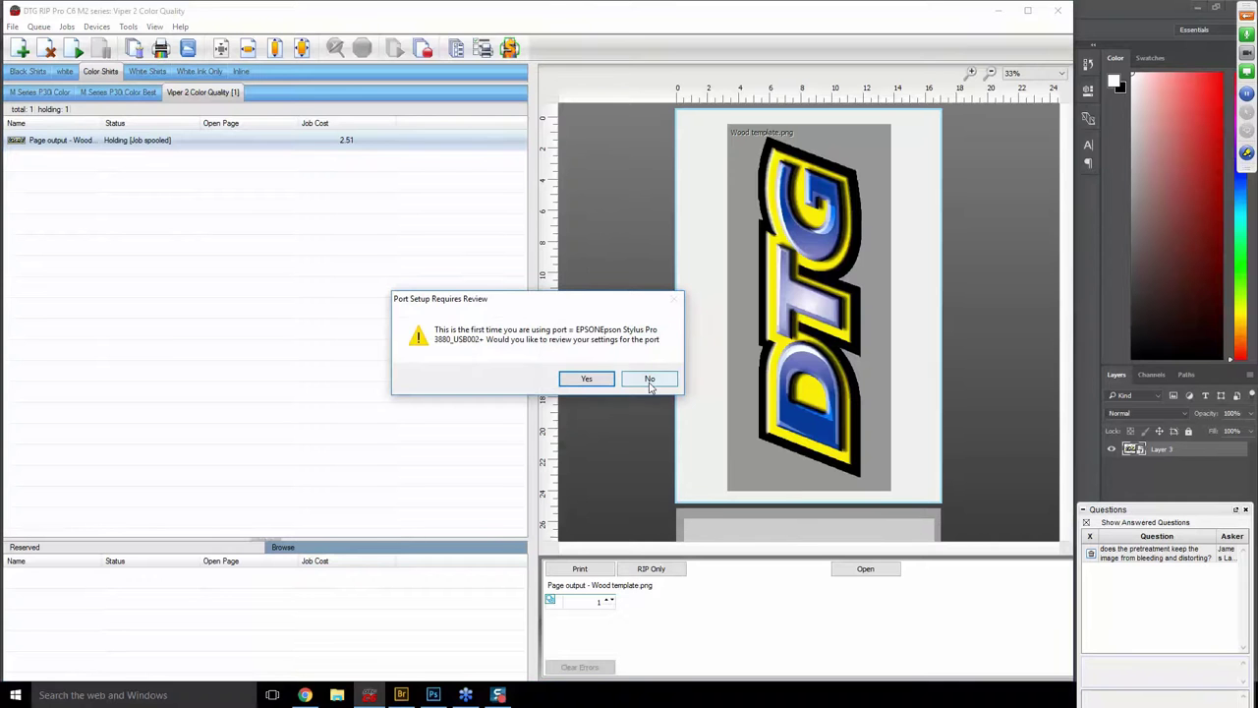
Review the port setup, selecting EPSONEpson Stylus Pro 3880_USB002+ for Viper 2 Color Quality and all queues sharing its device and port.
{"action": "left_click", "coordinate": [593, 378]}
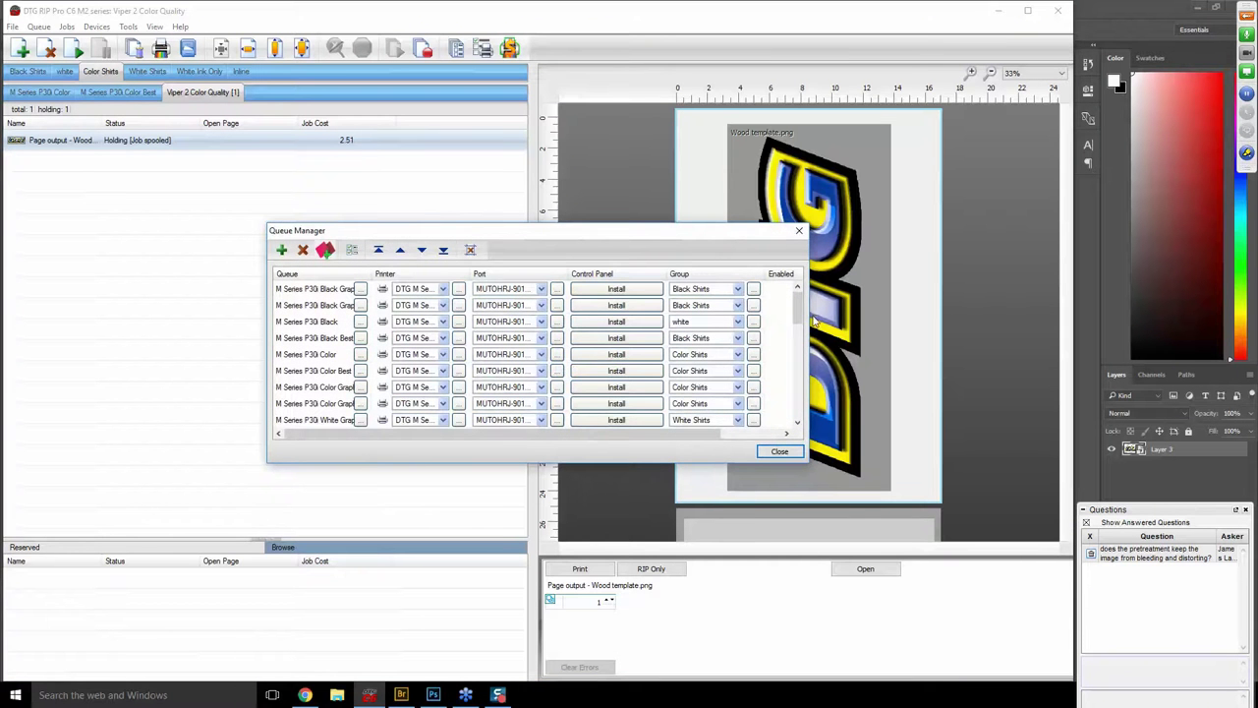
{"action": "left_click_drag", "start_coordinate": [800, 307], "coordinate": [806, 373]}
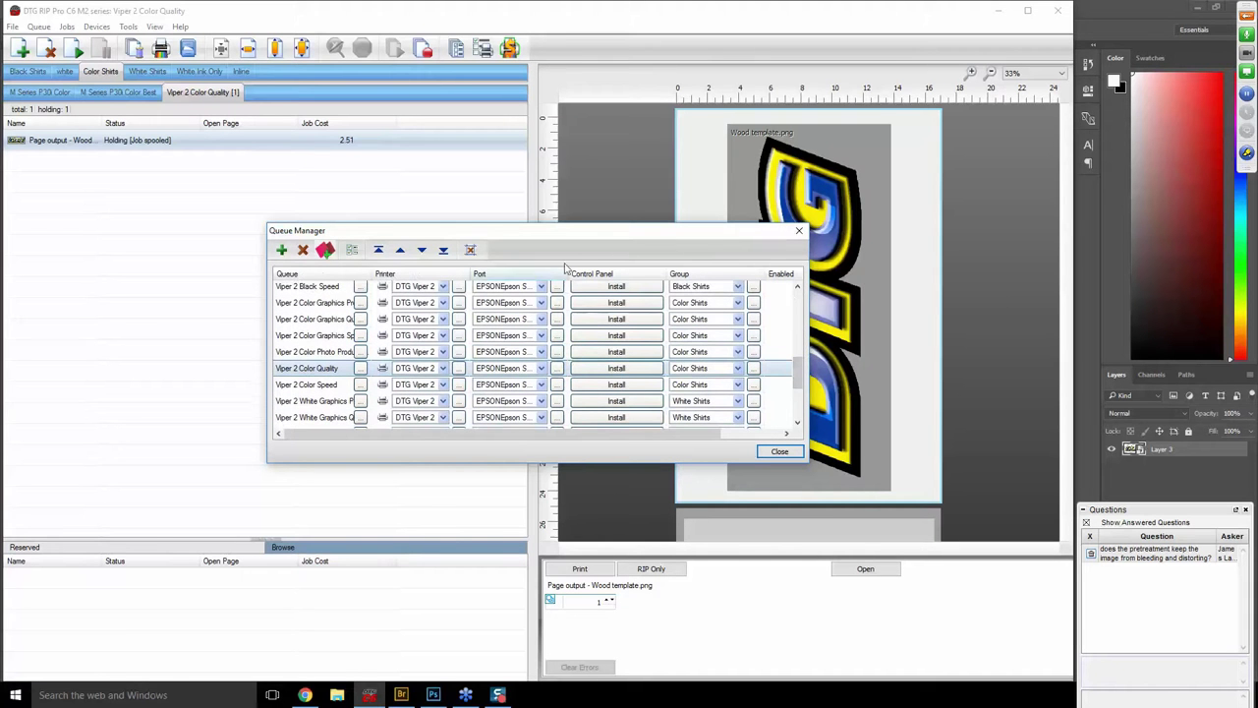
{"action": "left_click_drag", "start_coordinate": [568, 271], "coordinate": [617, 271]}
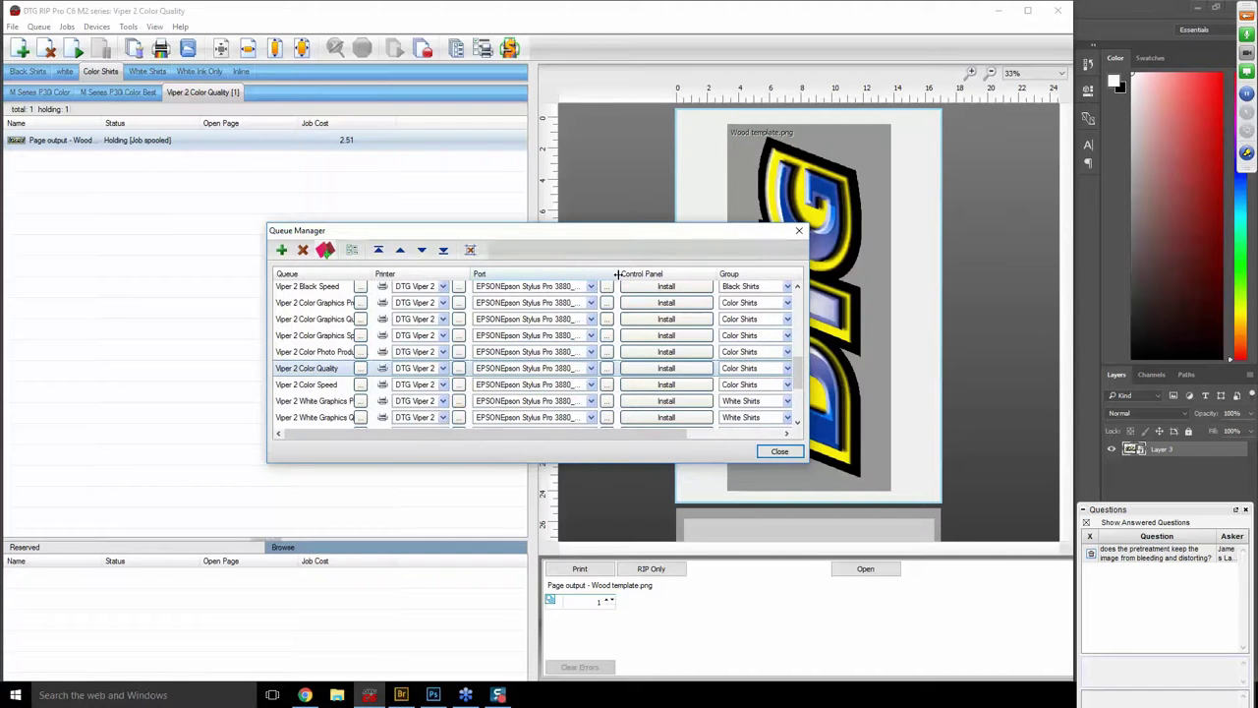
{"action": "left_click_drag", "start_coordinate": [616, 274], "coordinate": [669, 273]}
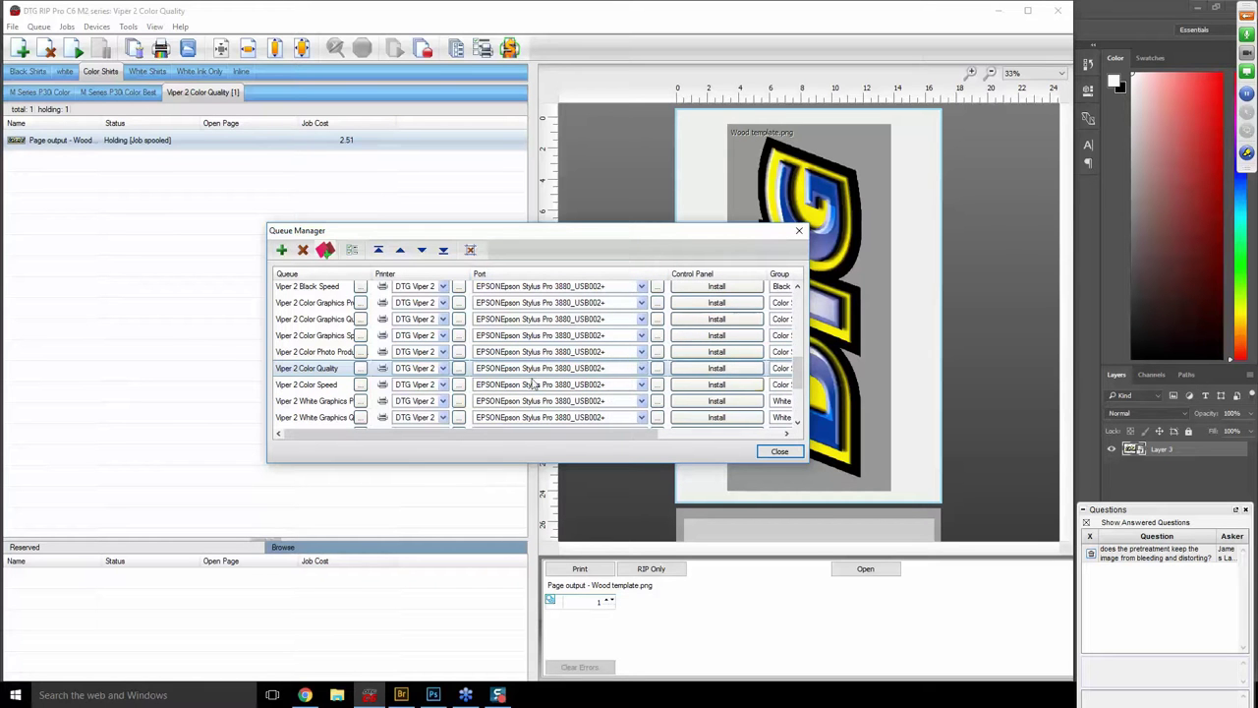
{"action": "left_click", "coordinate": [640, 369]}
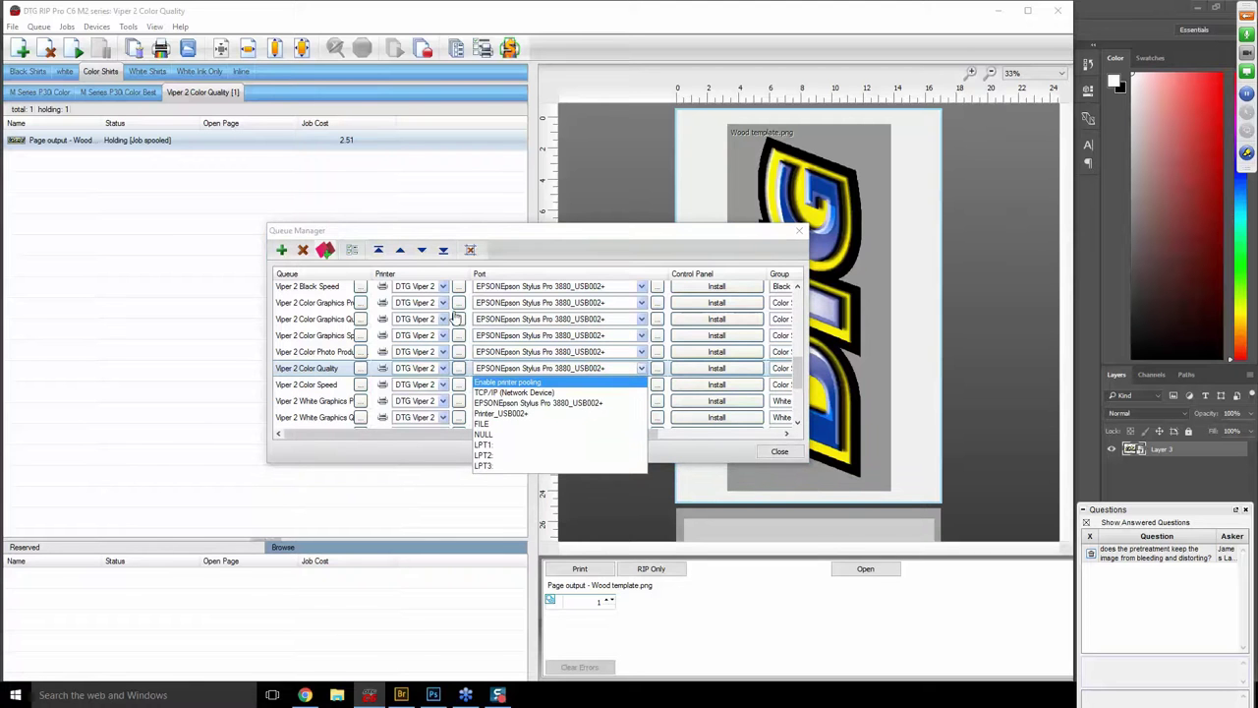
{"action": "left_click", "coordinate": [593, 413]}
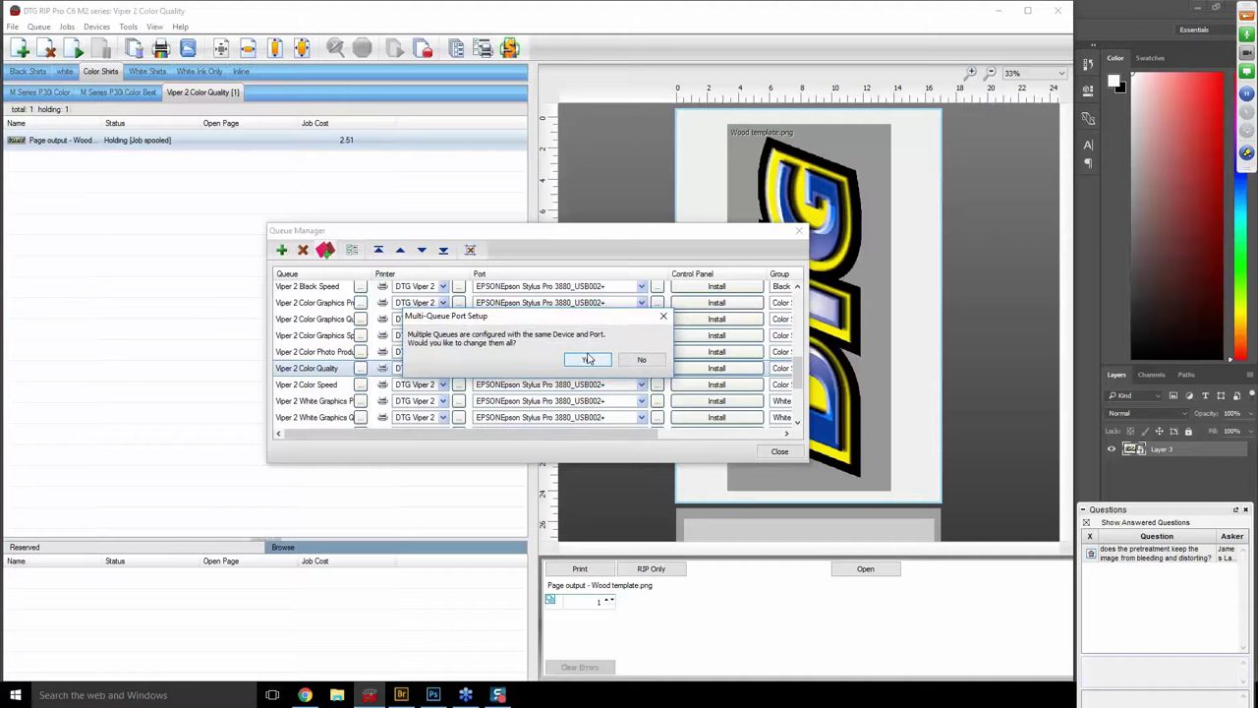
{"action": "left_click", "coordinate": [588, 360]}
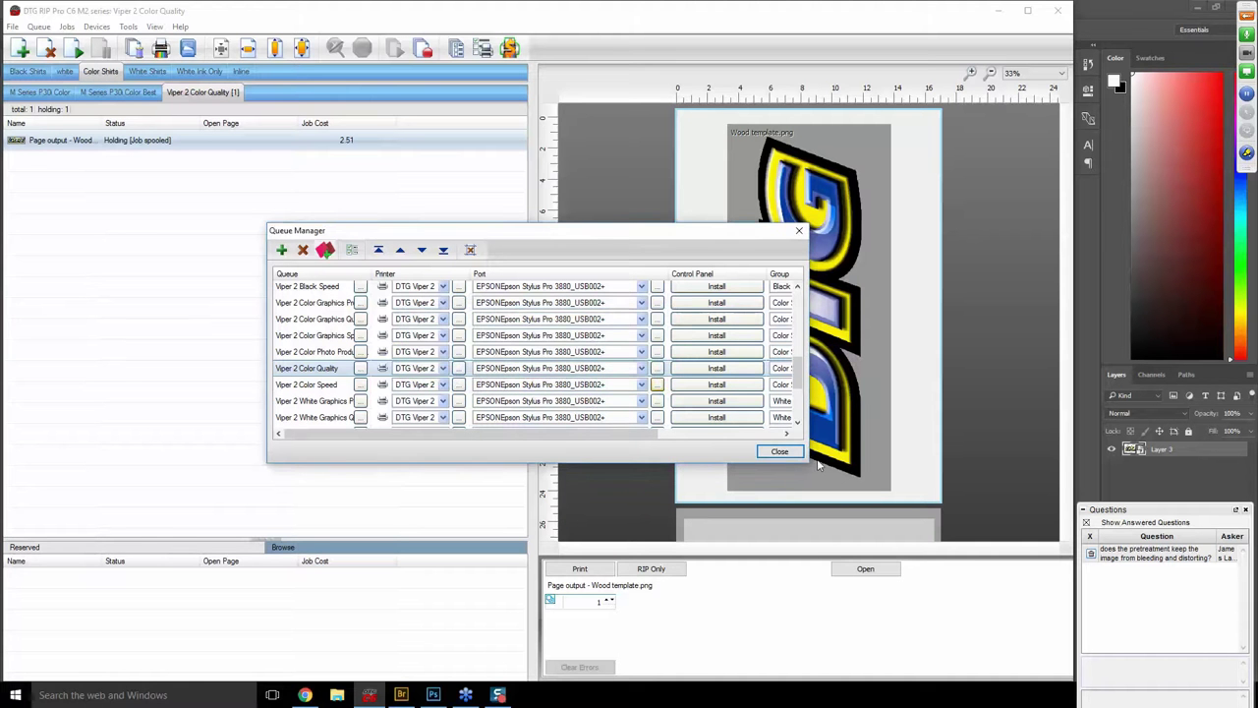
{"action": "left_click", "coordinate": [778, 452]}
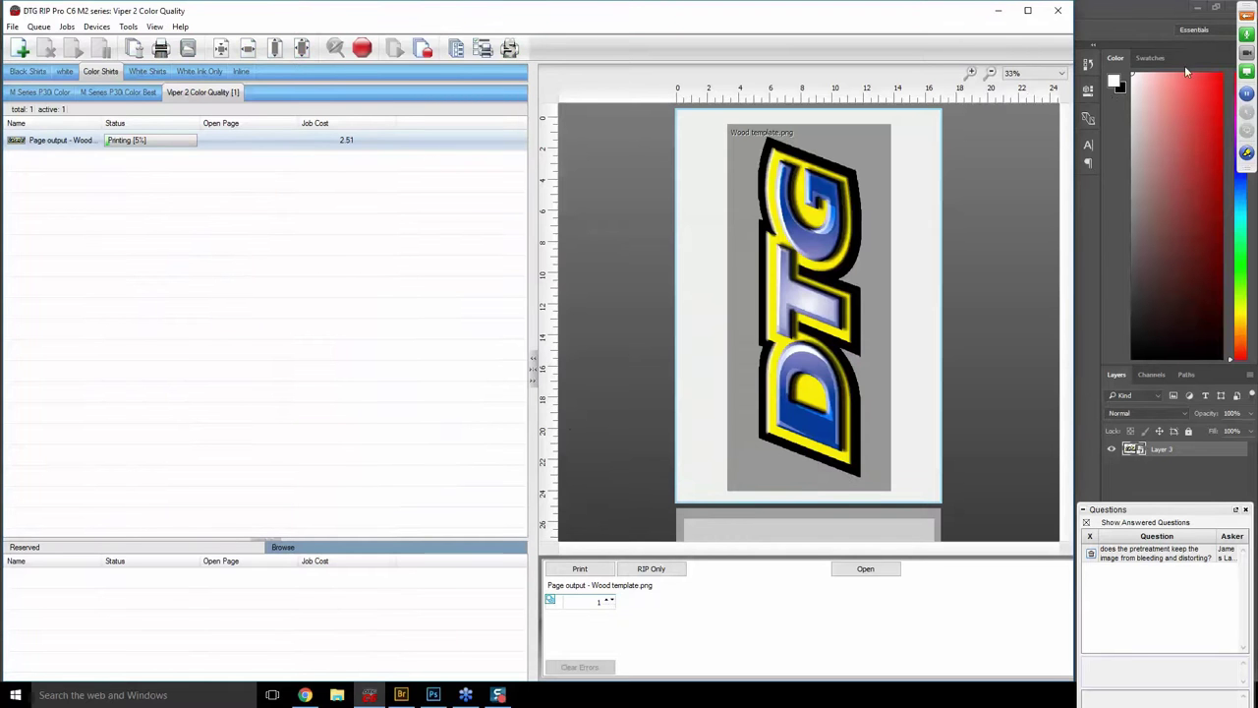
Switch to the GoToWebinar Viewer webcam view, enlarge its window and remove the pretreatment question from the Questions list.
{"action": "left_click", "coordinate": [1250, 74]}
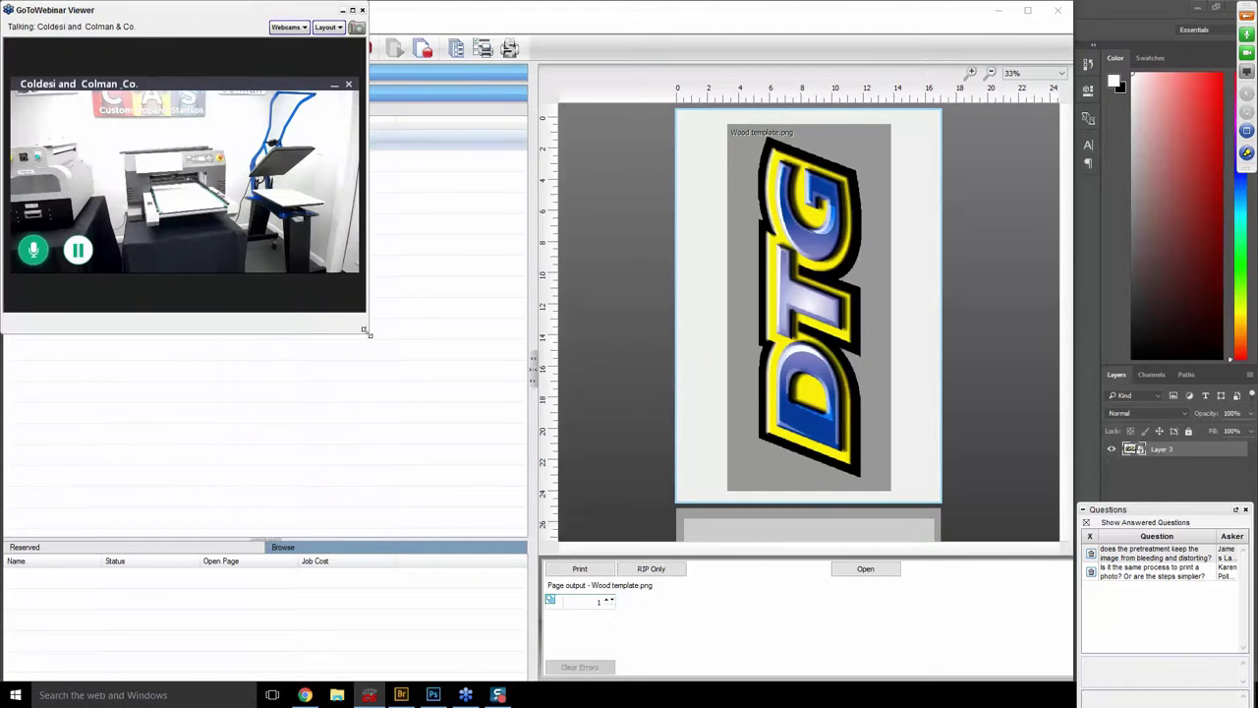
{"action": "left_click_drag", "start_coordinate": [363, 331], "coordinate": [1038, 675]}
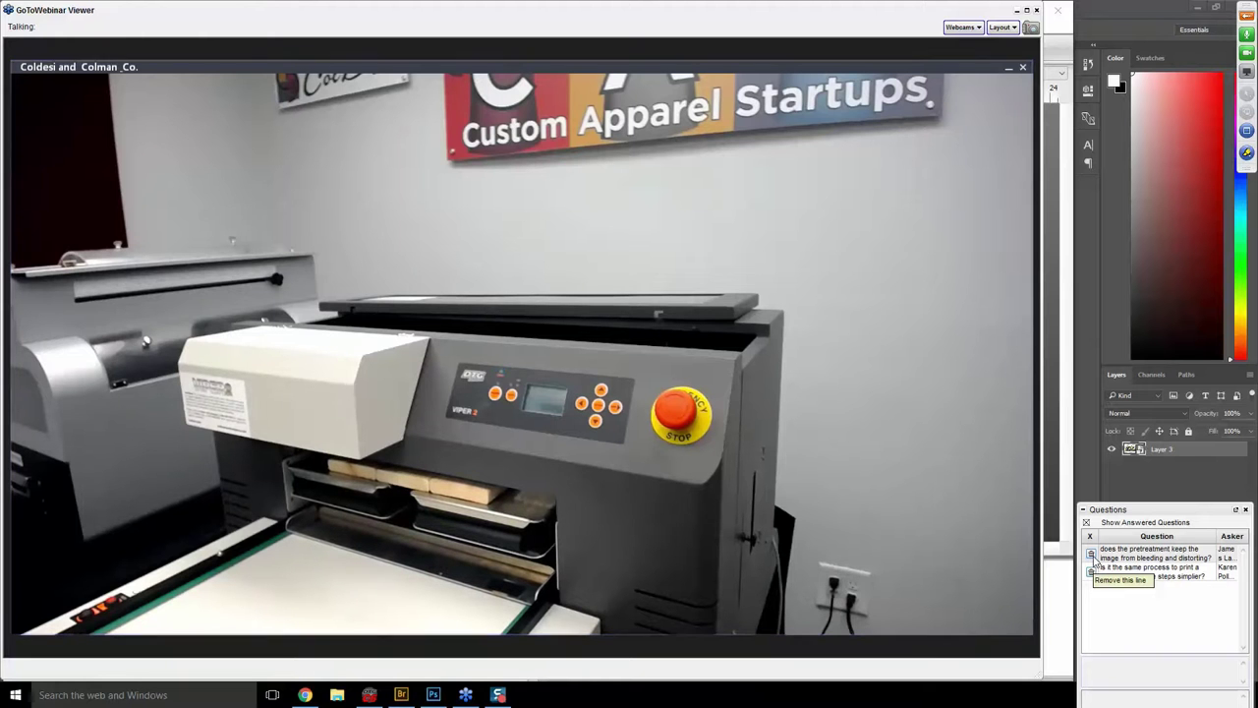
{"action": "left_click", "coordinate": [1093, 556]}
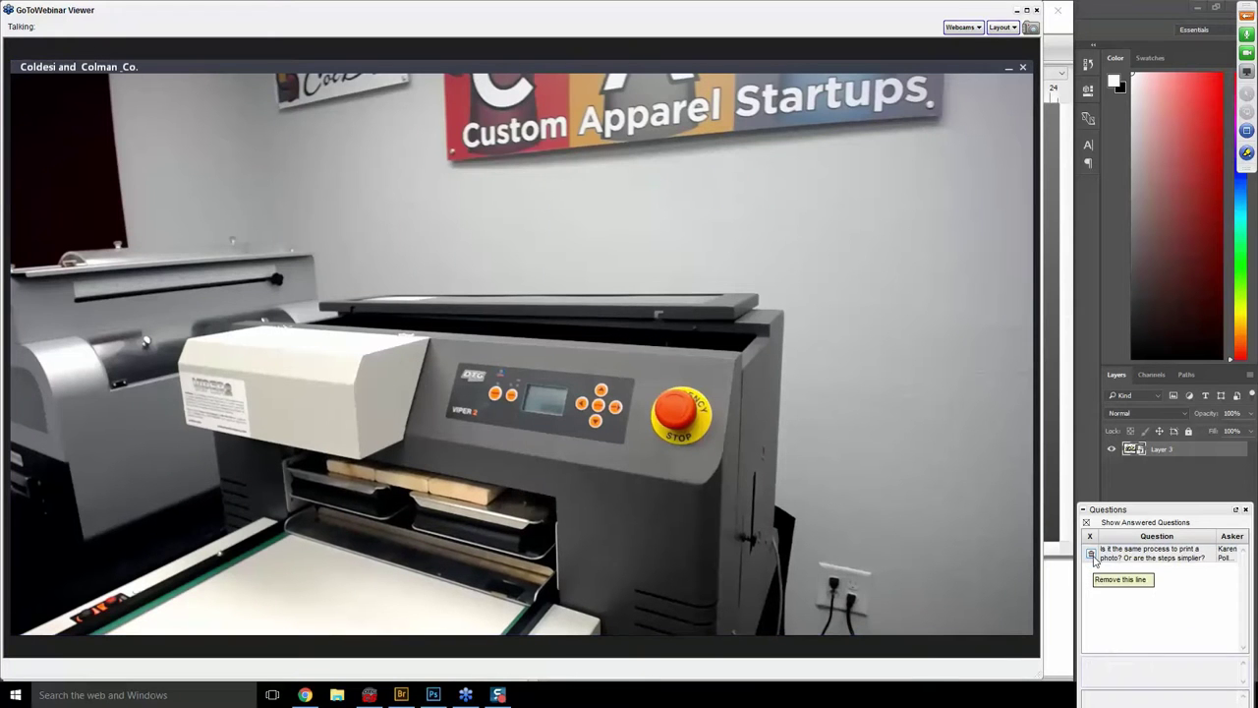
Remove the photo-printing question, the "Nice thanks!" comment, and the protective-coating and print-head questions from the Questions list.
{"action": "left_click", "coordinate": [1092, 557]}
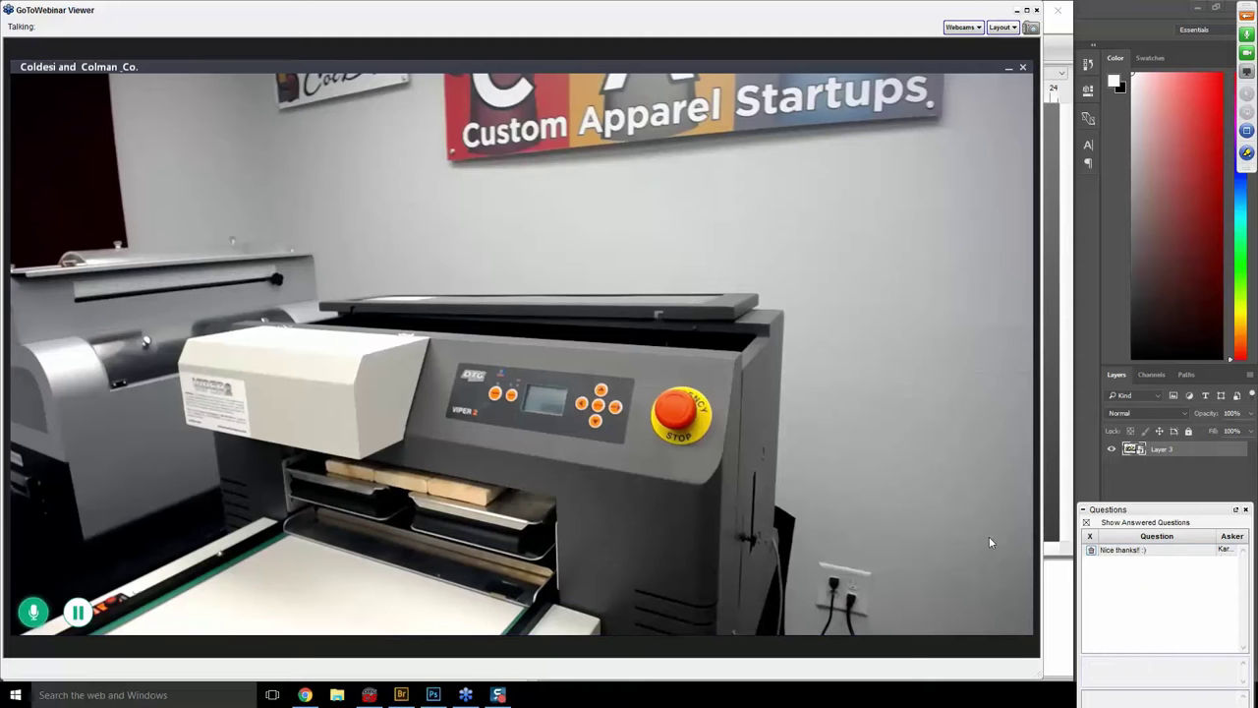
{"action": "left_click", "coordinate": [1092, 552]}
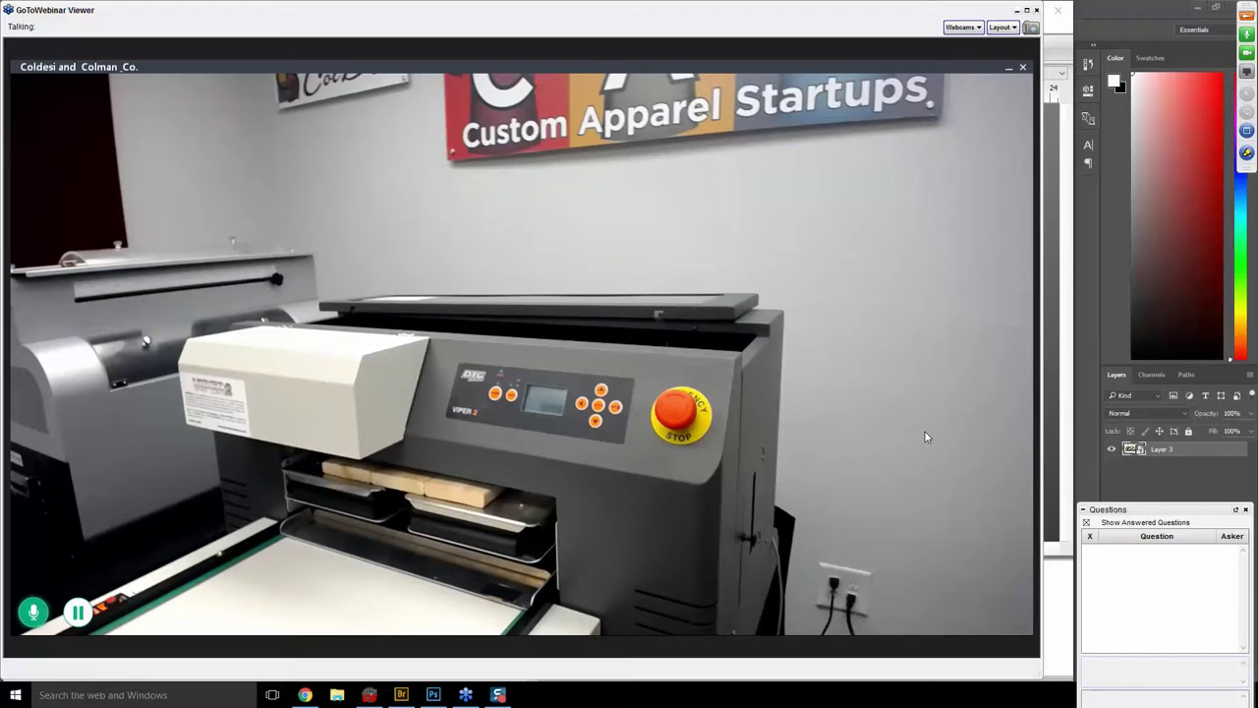
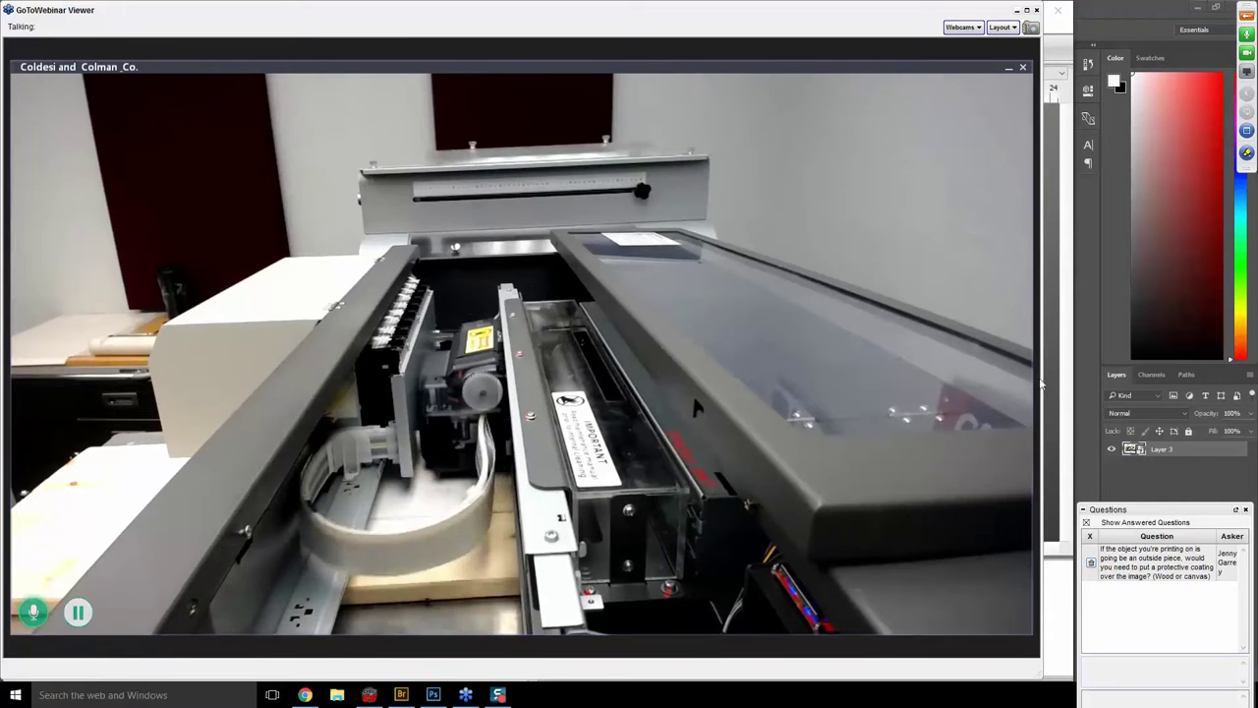
{"action": "left_click", "coordinate": [1097, 568]}
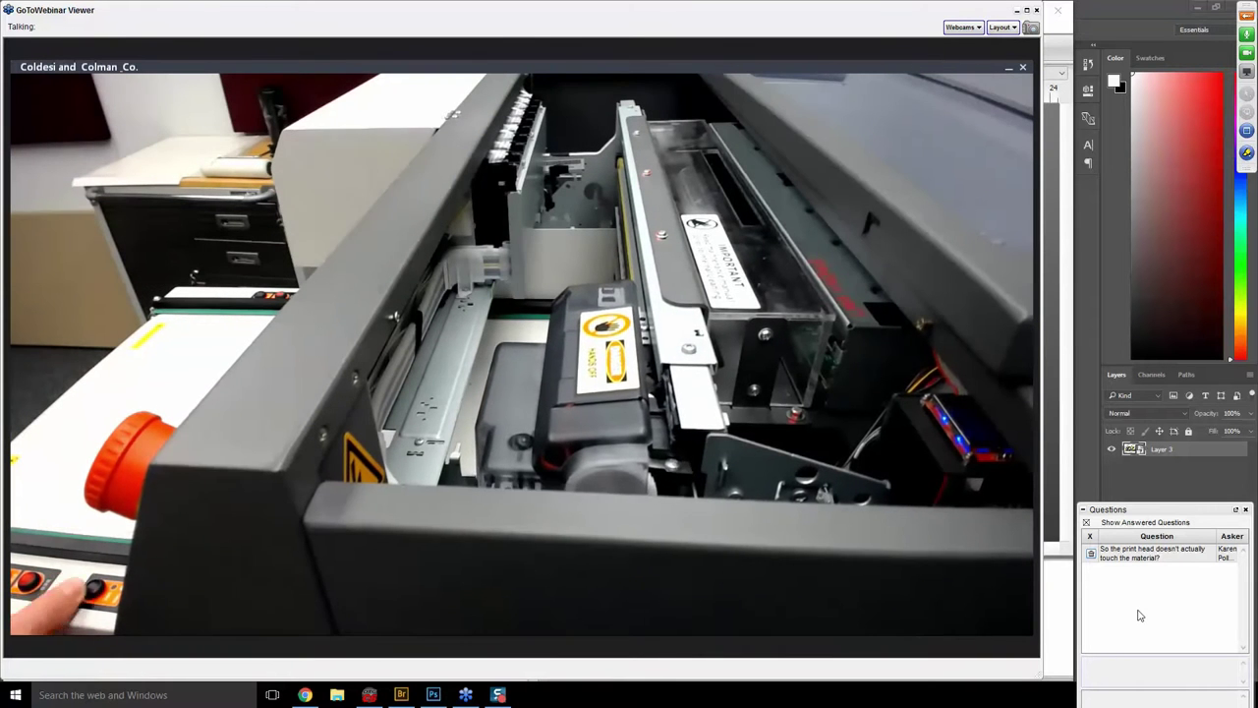
{"action": "left_click", "coordinate": [1091, 558]}
{"action": "left_click", "coordinate": [1091, 556]}
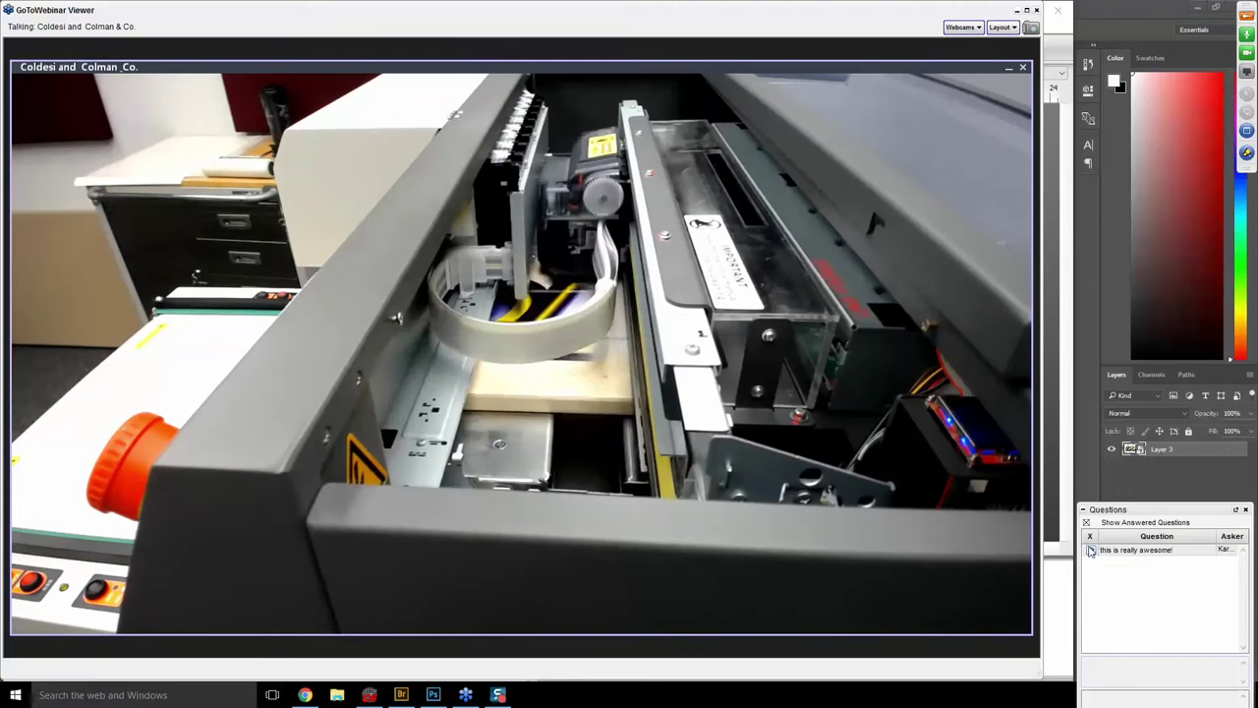
Clear the comments "this is really awesome!", "this is for us to see what this bad boy can do" and "LOVE this!!" from the Questions list.
{"action": "left_click", "coordinate": [1089, 549]}
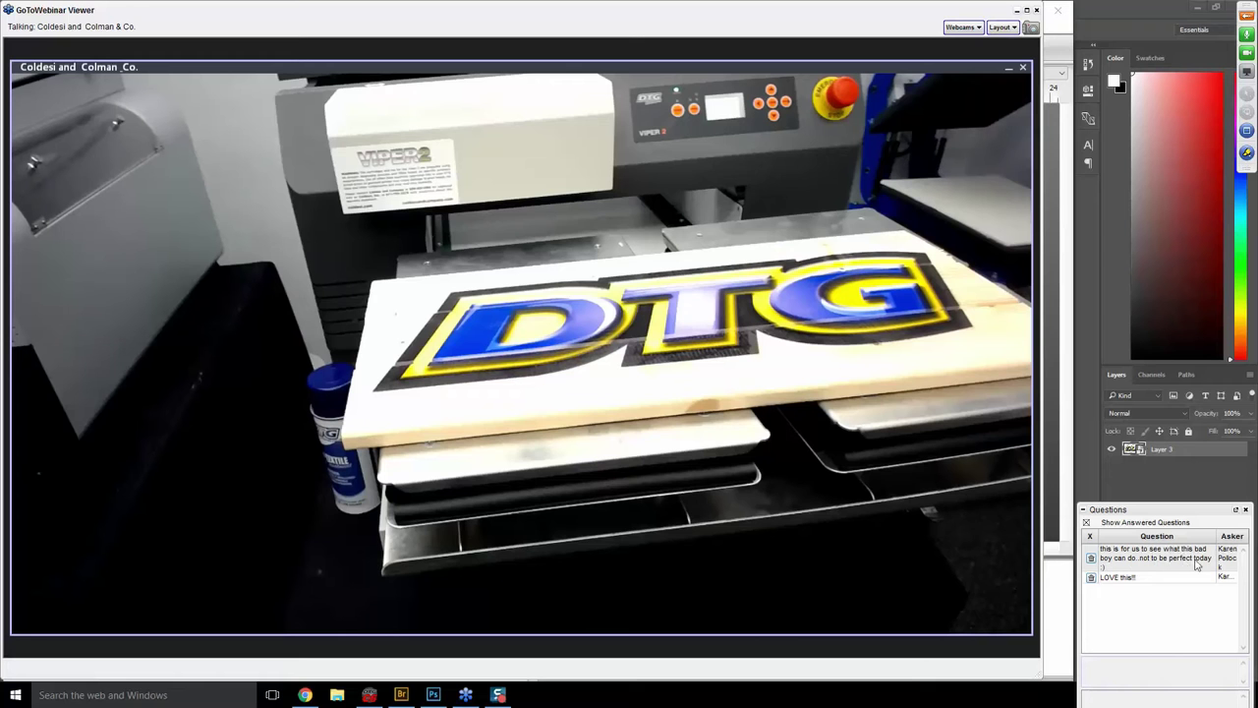
{"action": "left_click", "coordinate": [1095, 558]}
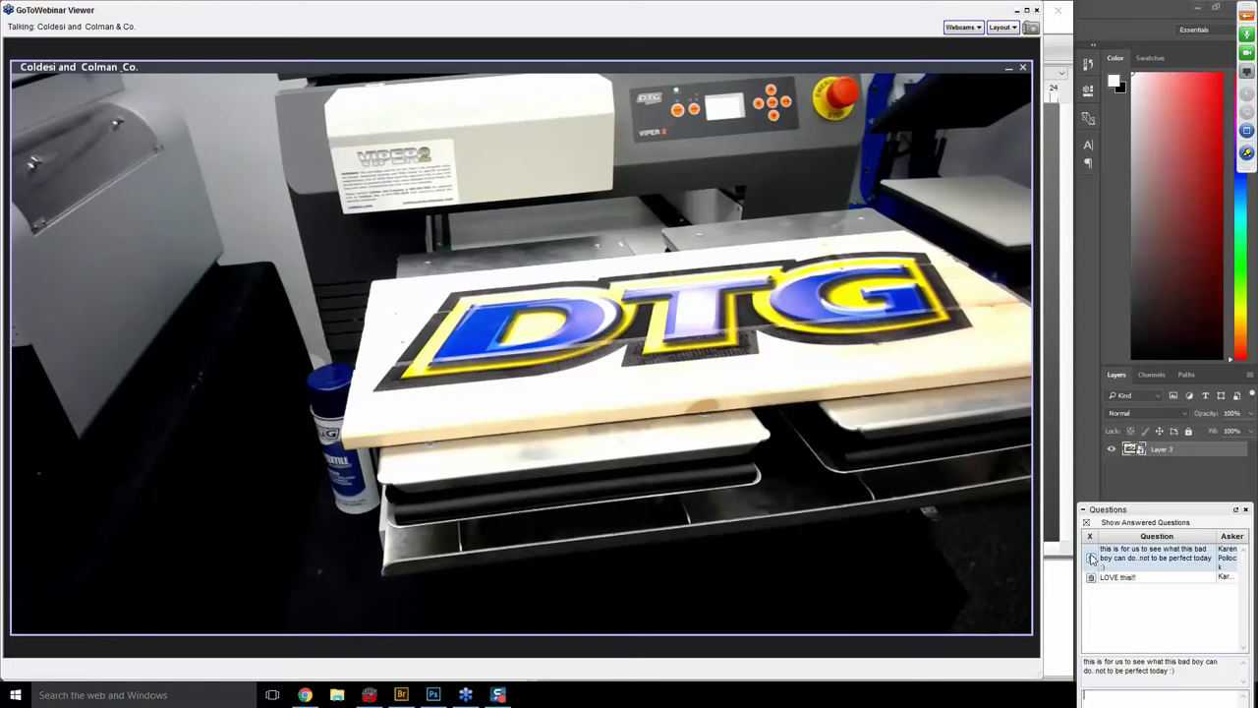
{"action": "left_click", "coordinate": [1092, 552]}
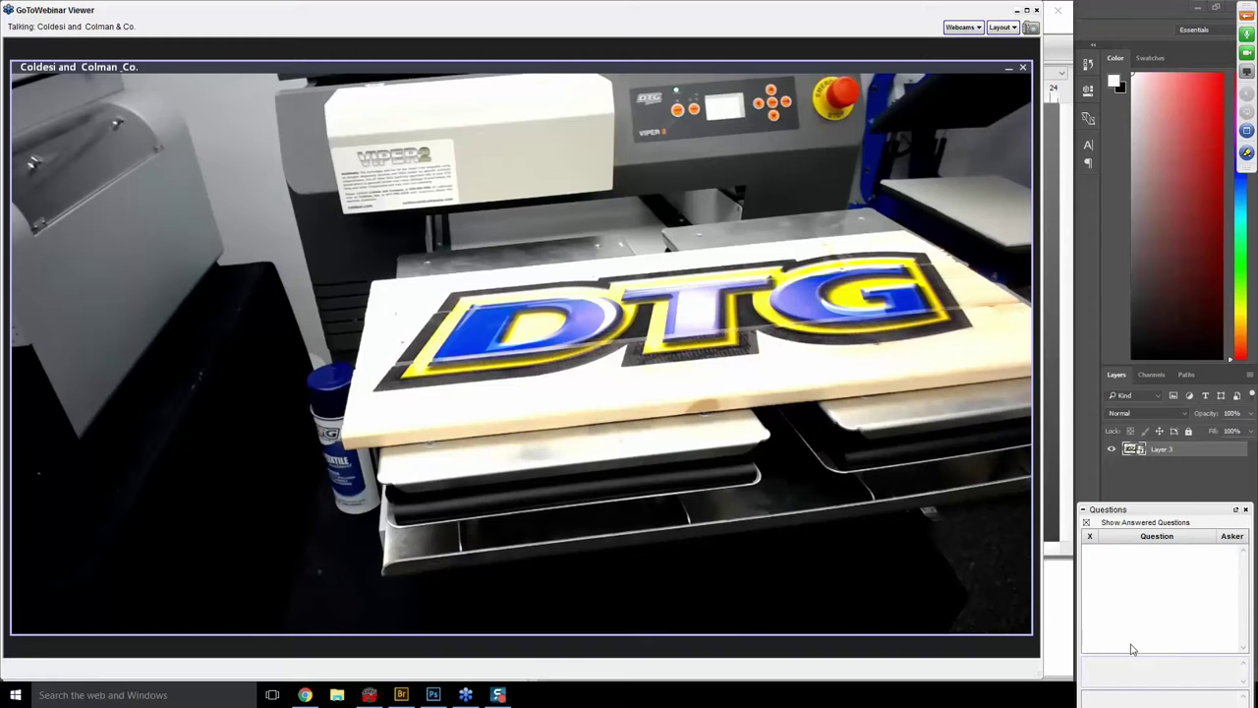